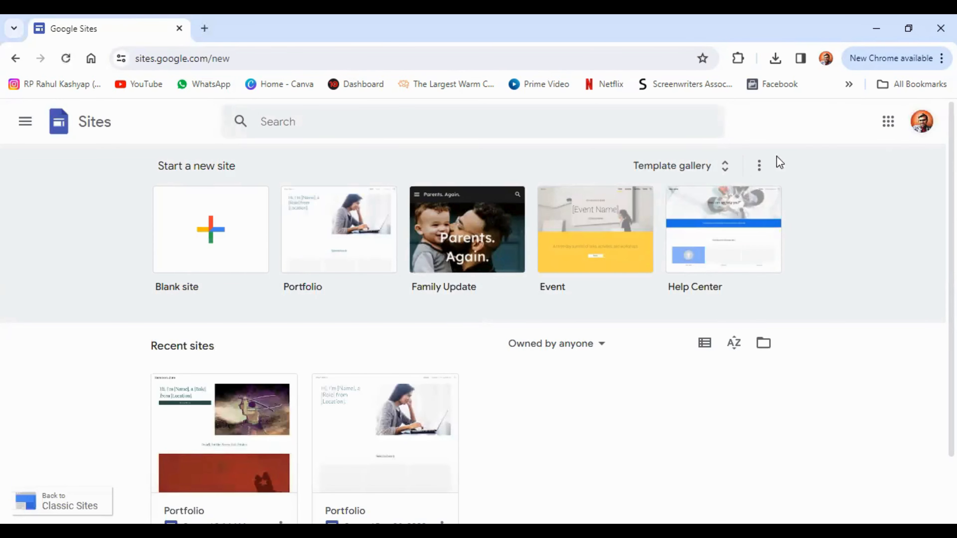
Step: Browse the full template gallery and start a new site from the Personal › Portfolio template
{"action": "left_click", "coordinate": [678, 168]}
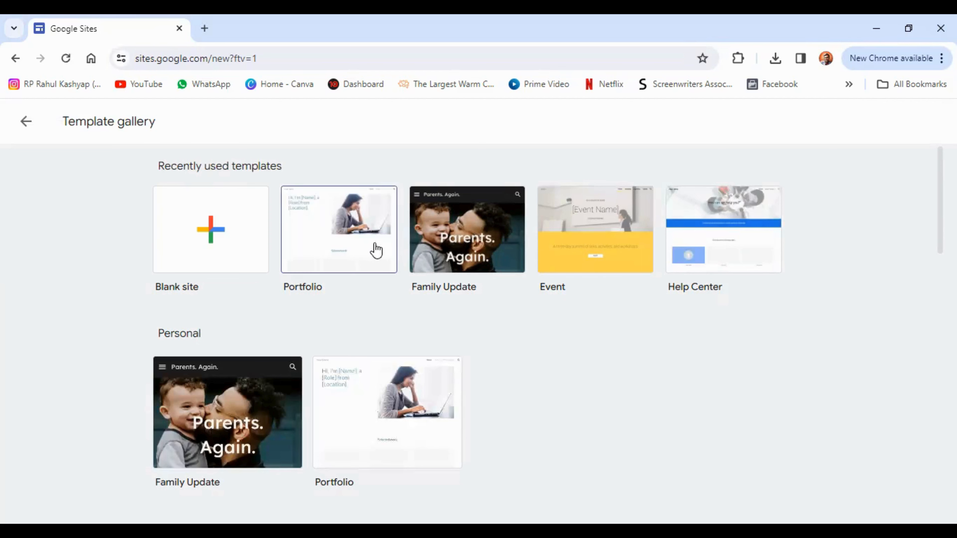
{"action": "scroll", "coordinate": [570, 321], "scroll_direction": "down", "scroll_amount": 7}
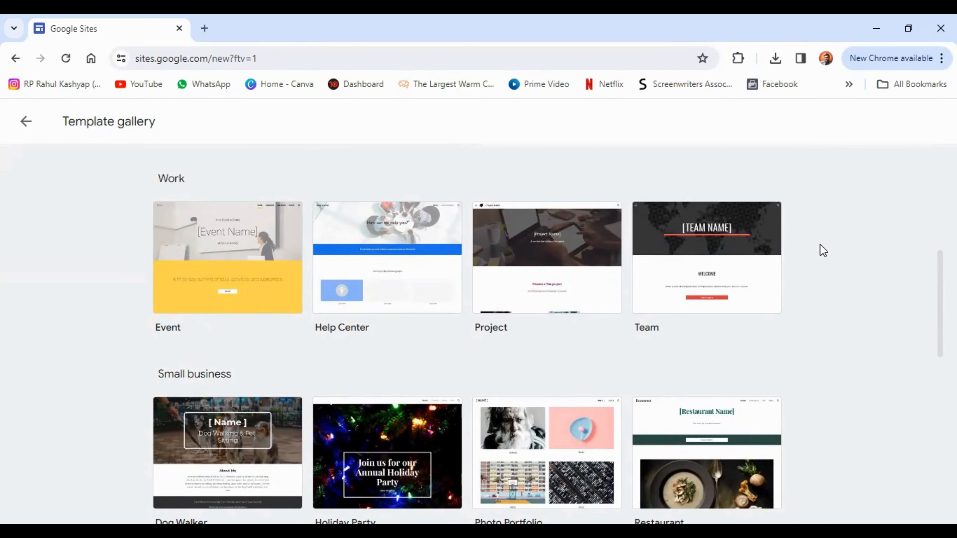
{"action": "scroll", "coordinate": [820, 245], "scroll_direction": "down", "scroll_amount": 7}
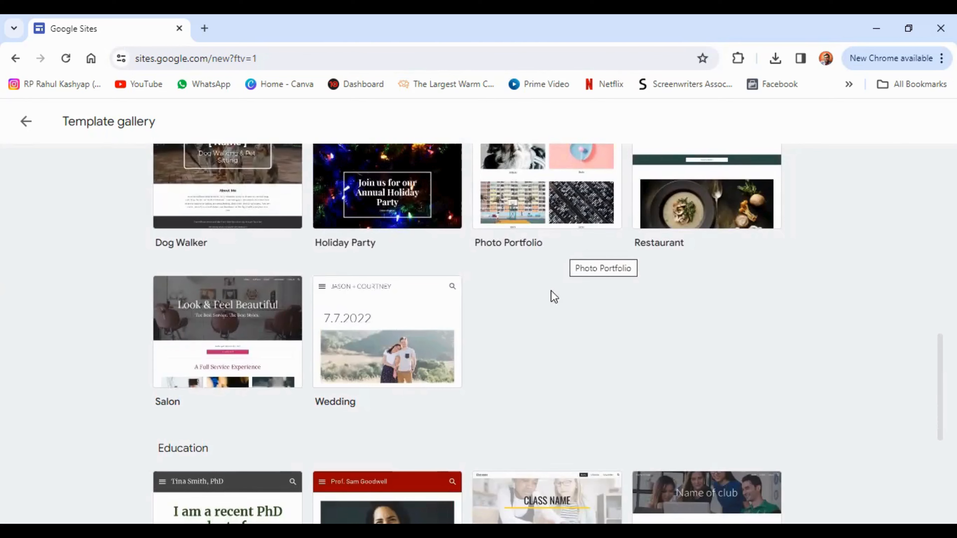
{"action": "scroll", "coordinate": [565, 279], "scroll_direction": "down", "scroll_amount": 1}
{"action": "scroll", "coordinate": [571, 281], "scroll_direction": "down", "scroll_amount": 6}
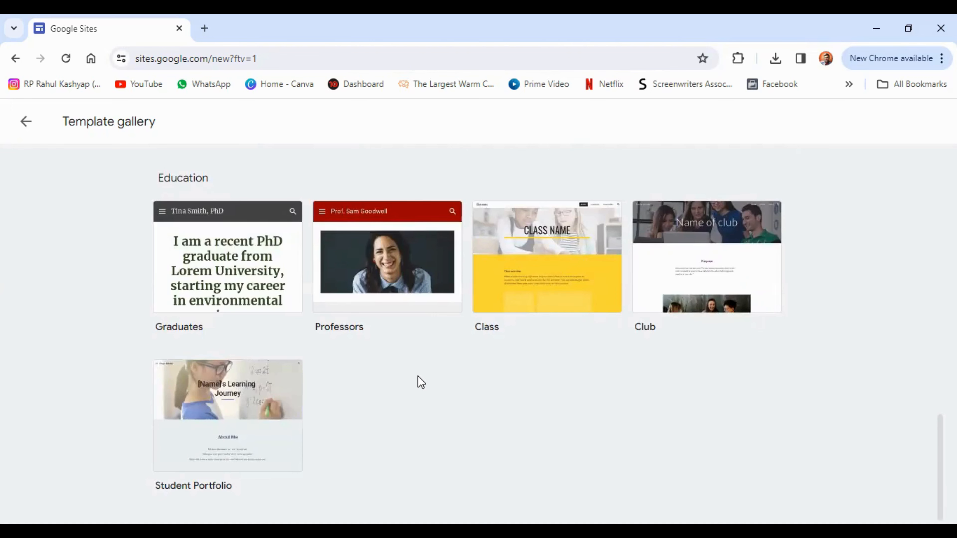
{"action": "scroll", "coordinate": [421, 381], "scroll_direction": "up", "scroll_amount": 10}
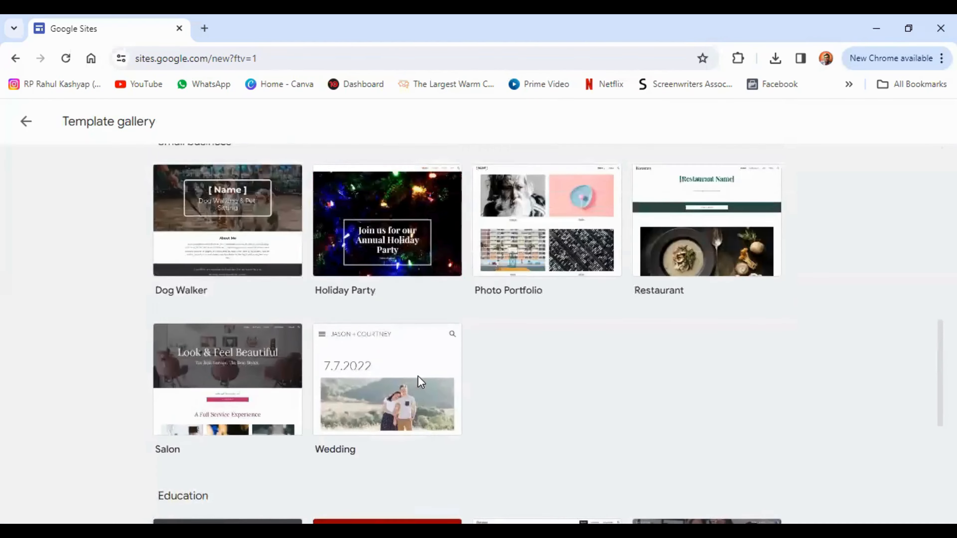
{"action": "scroll", "coordinate": [419, 381], "scroll_direction": "up", "scroll_amount": 10}
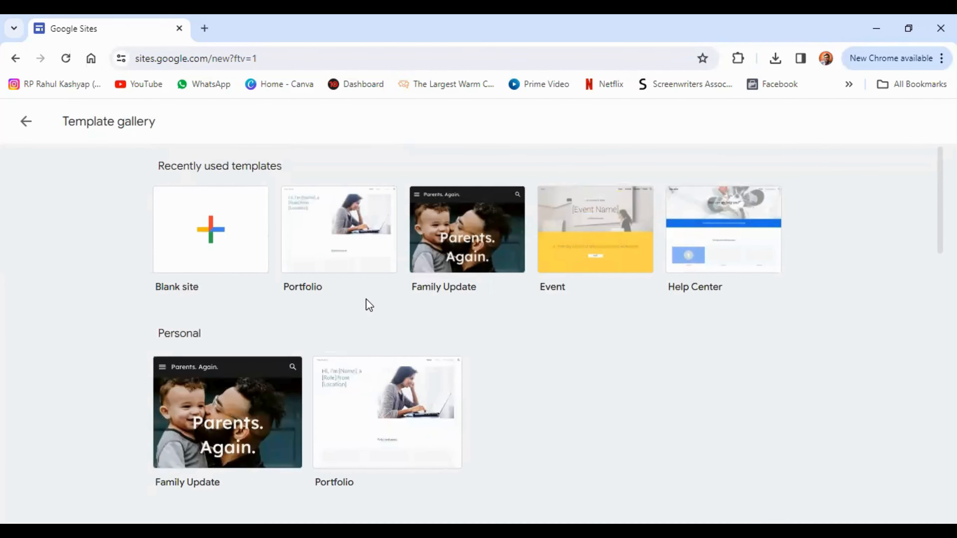
{"action": "scroll", "coordinate": [361, 377], "scroll_direction": "down", "scroll_amount": 20}
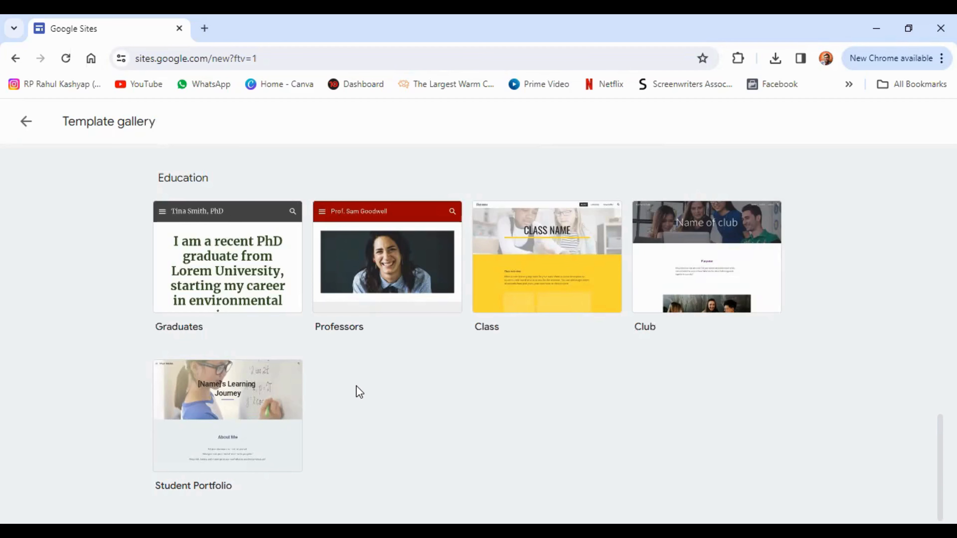
{"action": "scroll", "coordinate": [423, 214], "scroll_direction": "up", "scroll_amount": 10}
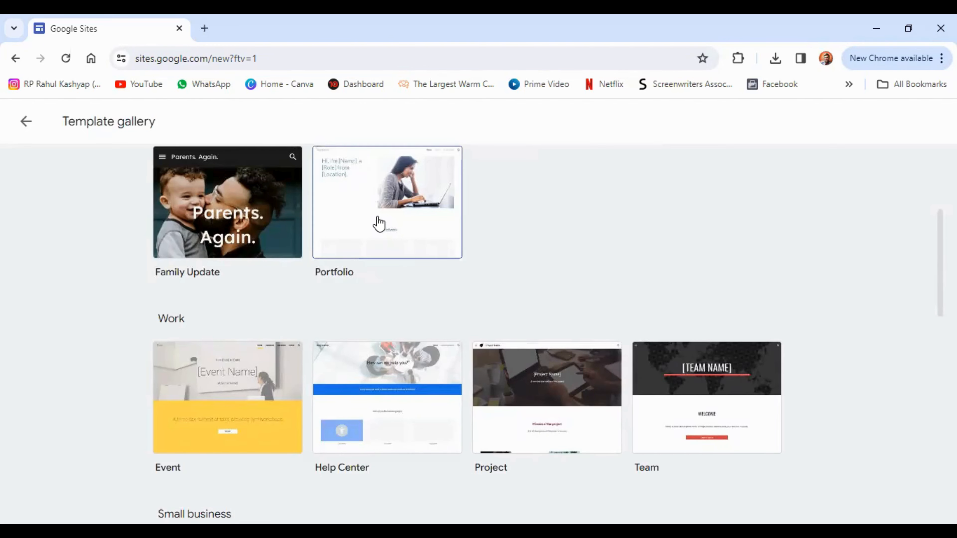
{"action": "left_click", "coordinate": [378, 217]}
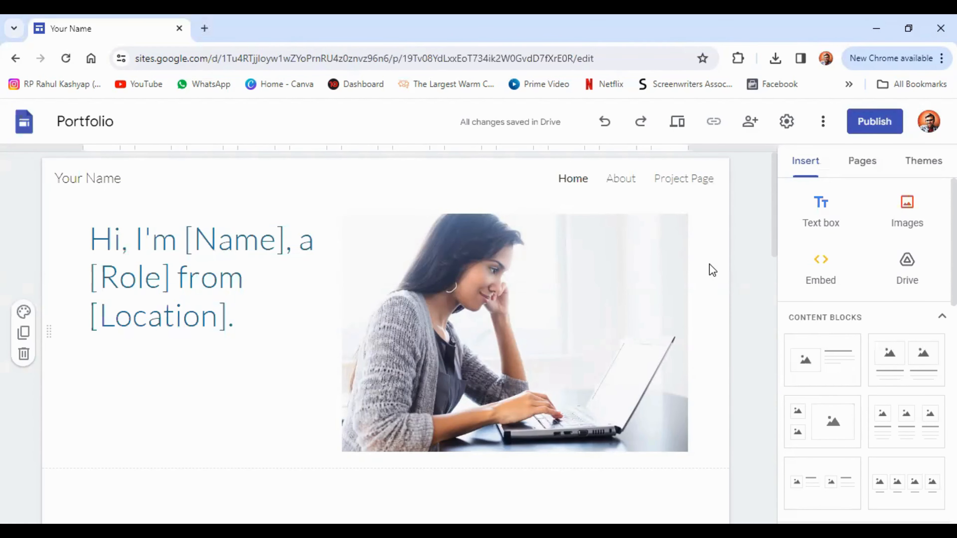
Step: Delete both rows of placeholder presentation, project and video cards under Selected work
{"action": "scroll", "coordinate": [711, 270], "scroll_direction": "down", "scroll_amount": 8}
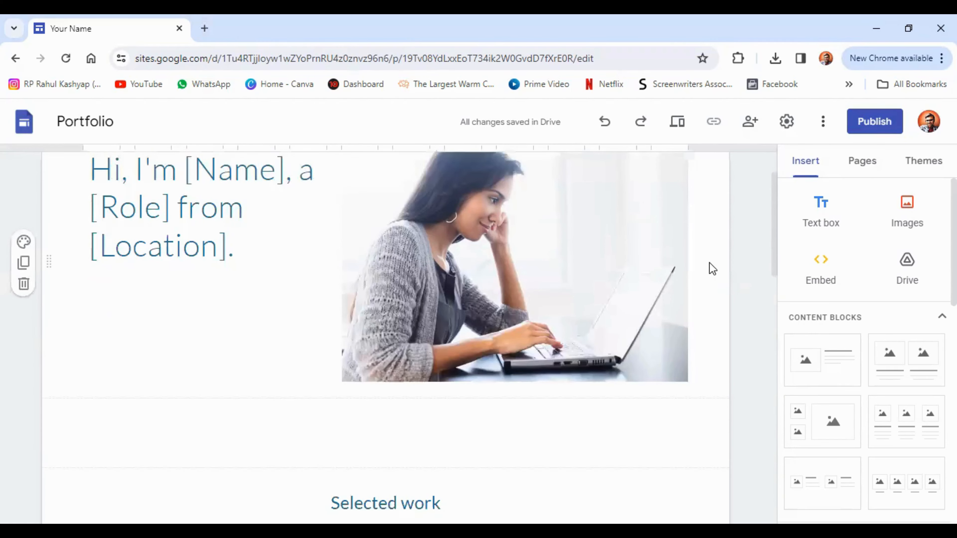
{"action": "scroll", "coordinate": [712, 270], "scroll_direction": "down", "scroll_amount": 10}
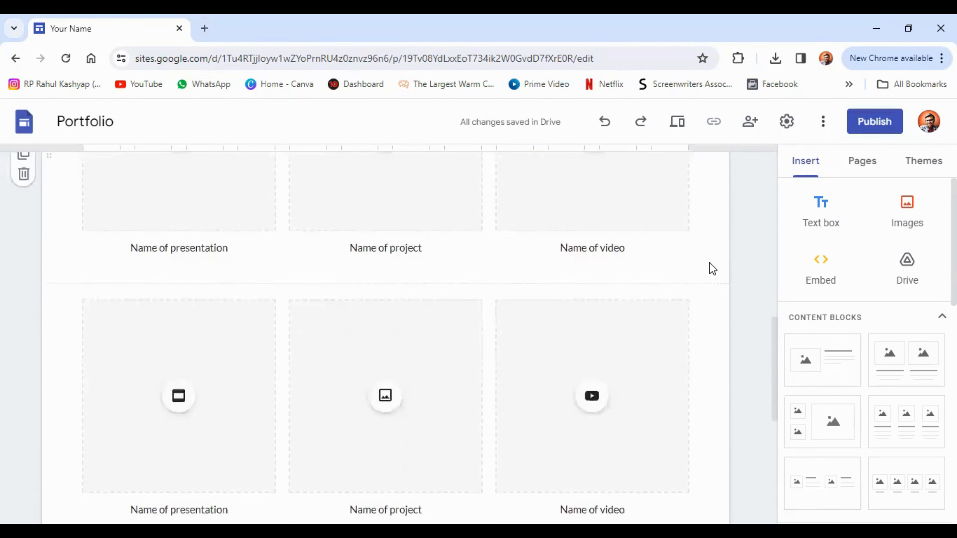
{"action": "scroll", "coordinate": [708, 263], "scroll_direction": "up", "scroll_amount": 5}
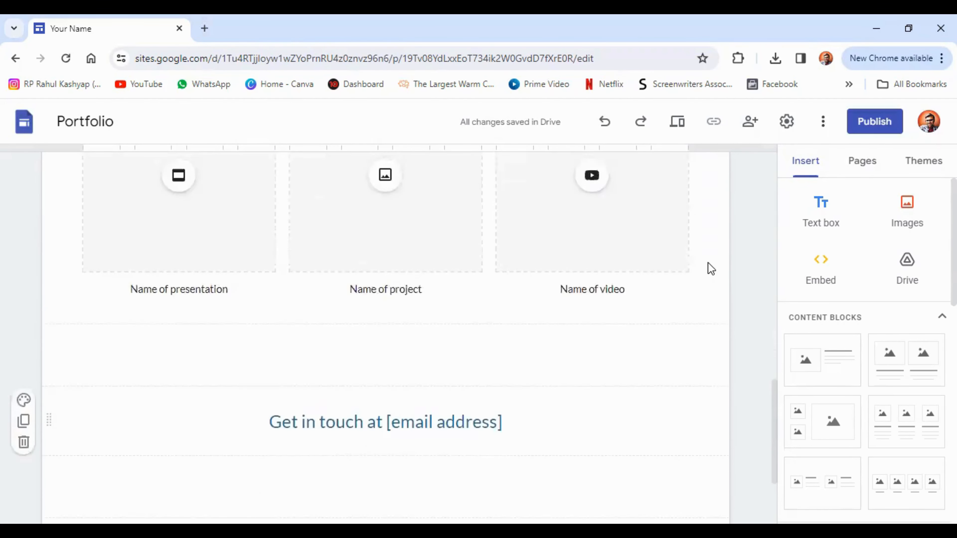
{"action": "scroll", "coordinate": [535, 244], "scroll_direction": "up", "scroll_amount": 2}
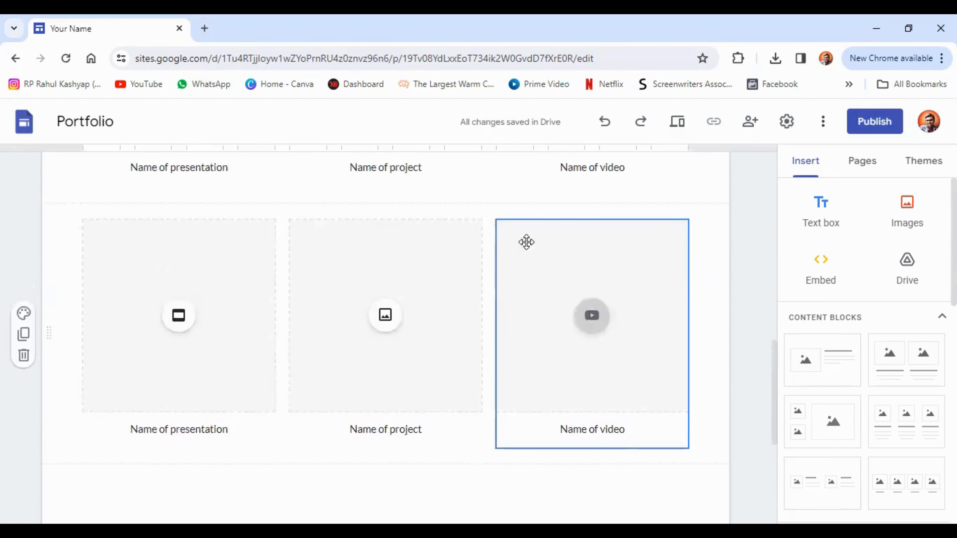
{"action": "left_click", "coordinate": [152, 260]}
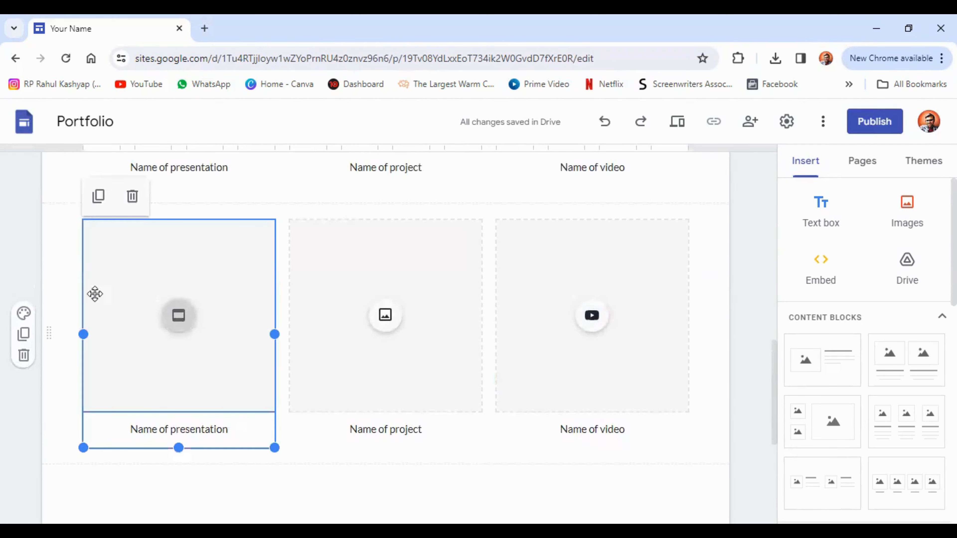
{"action": "left_click", "coordinate": [24, 355]}
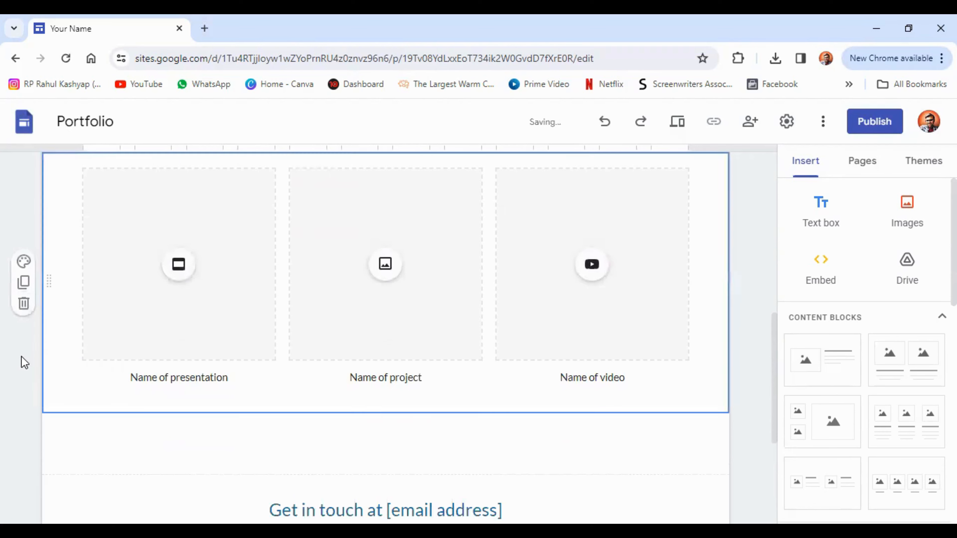
{"action": "left_click", "coordinate": [24, 303]}
{"action": "scroll", "coordinate": [377, 273], "scroll_direction": "up", "scroll_amount": 6}
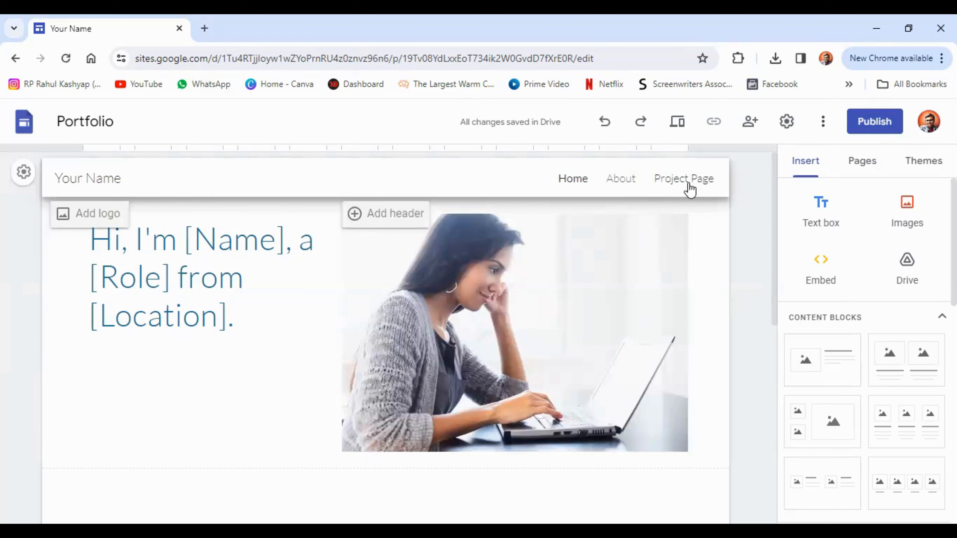
{"action": "left_click", "coordinate": [864, 163]}
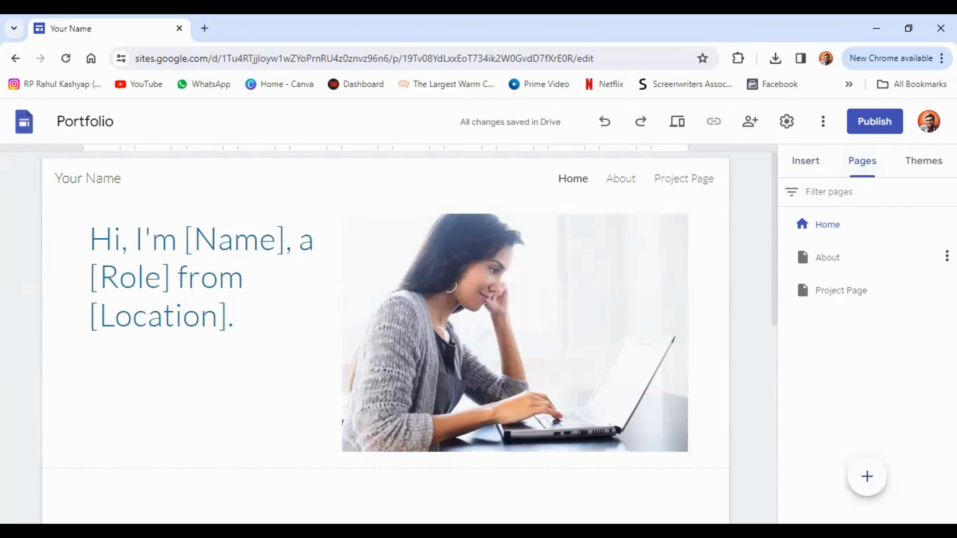
Step: Delete the About and Project Page pages, leaving Home as the only page
{"action": "left_click", "coordinate": [946, 256]}
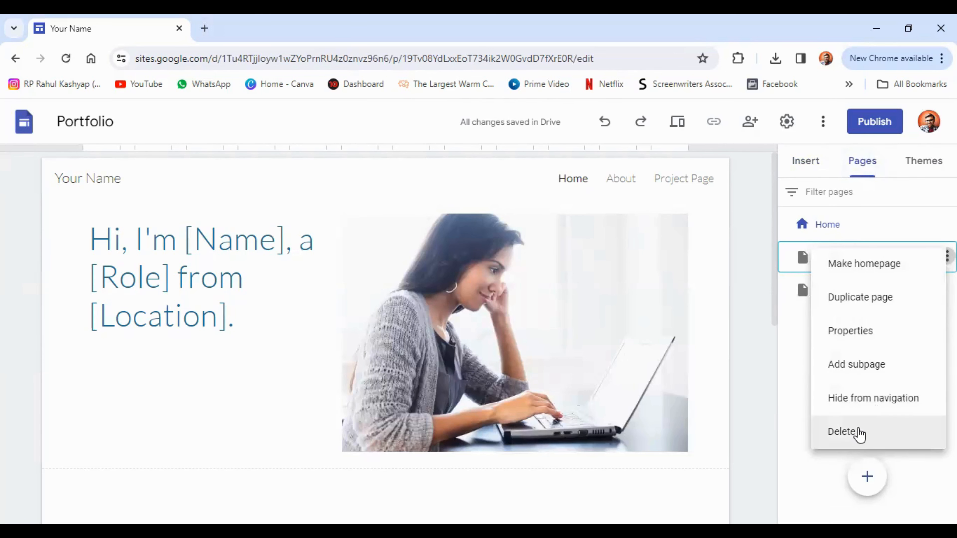
{"action": "left_click", "coordinate": [858, 433]}
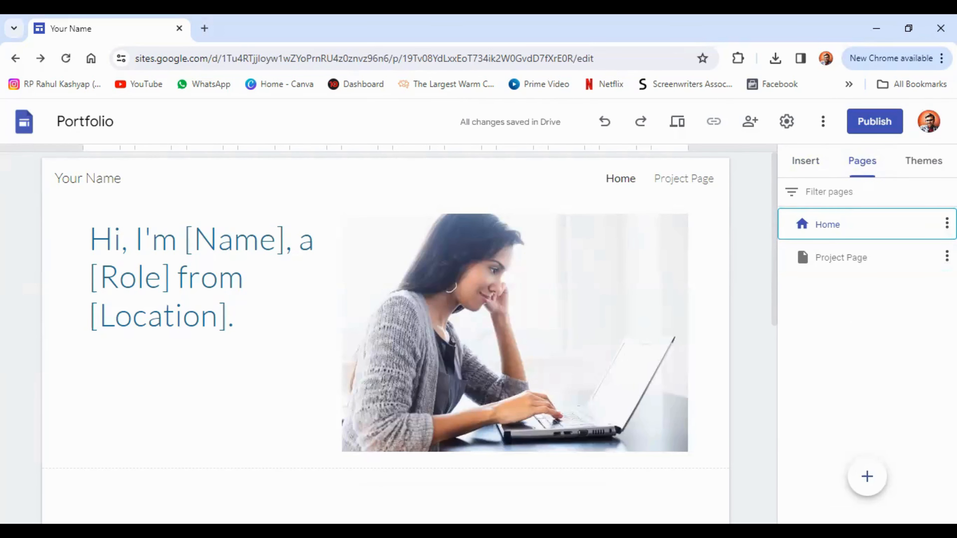
{"action": "left_click", "coordinate": [946, 256]}
{"action": "left_click", "coordinate": [864, 438]}
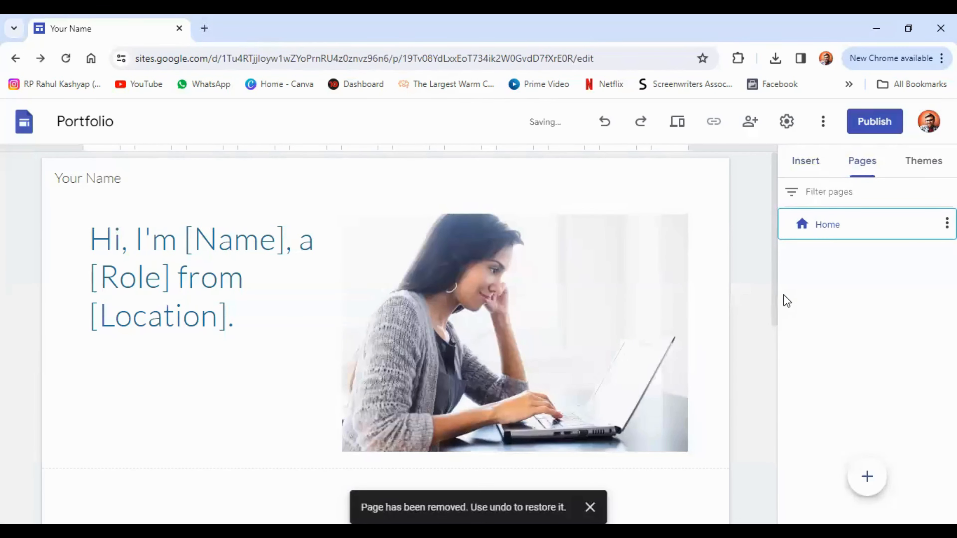
{"action": "scroll", "coordinate": [490, 260], "scroll_direction": "down", "scroll_amount": 10}
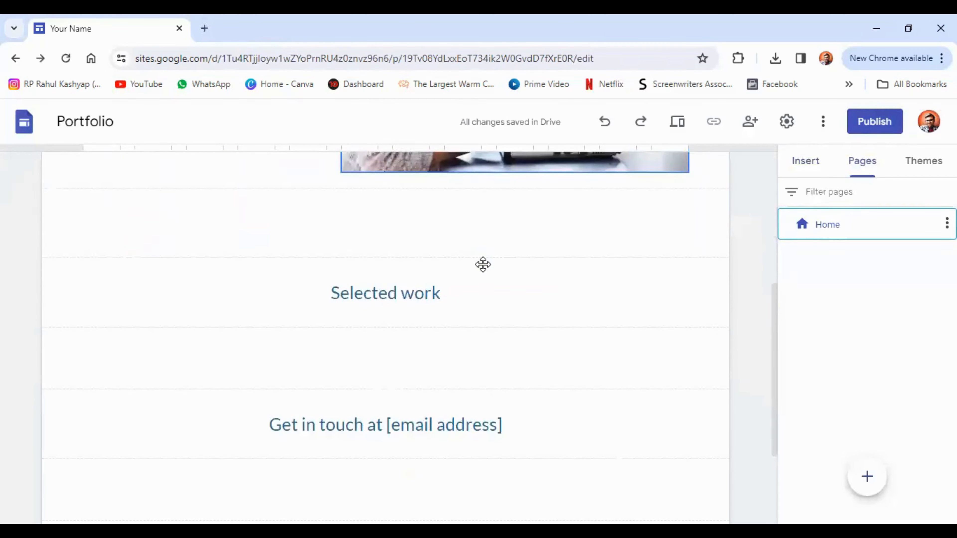
{"action": "scroll", "coordinate": [483, 265], "scroll_direction": "down", "scroll_amount": 1}
{"action": "scroll", "coordinate": [484, 268], "scroll_direction": "up", "scroll_amount": 10}
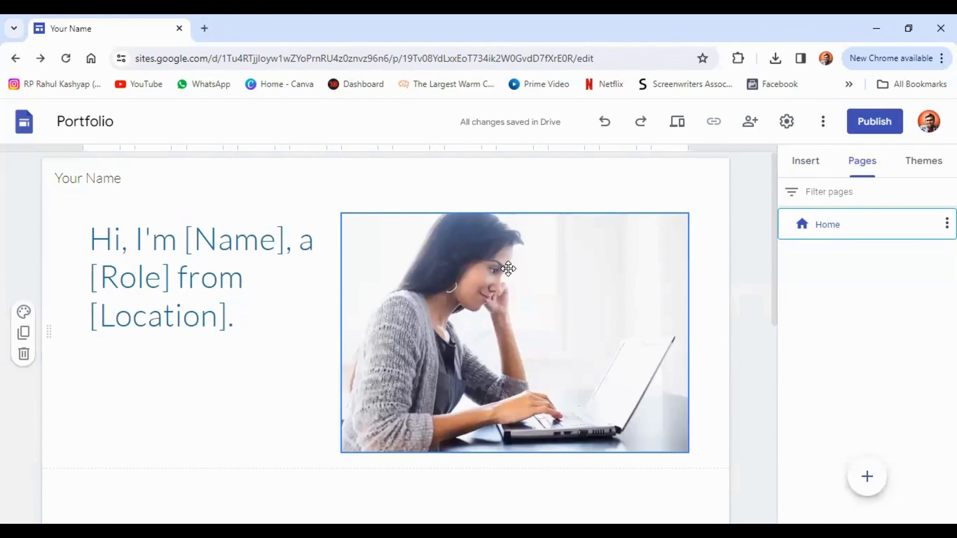
Step: Add an image-and-text layout and a two-small-one-large image section above Selected work
{"action": "left_click", "coordinate": [810, 171]}
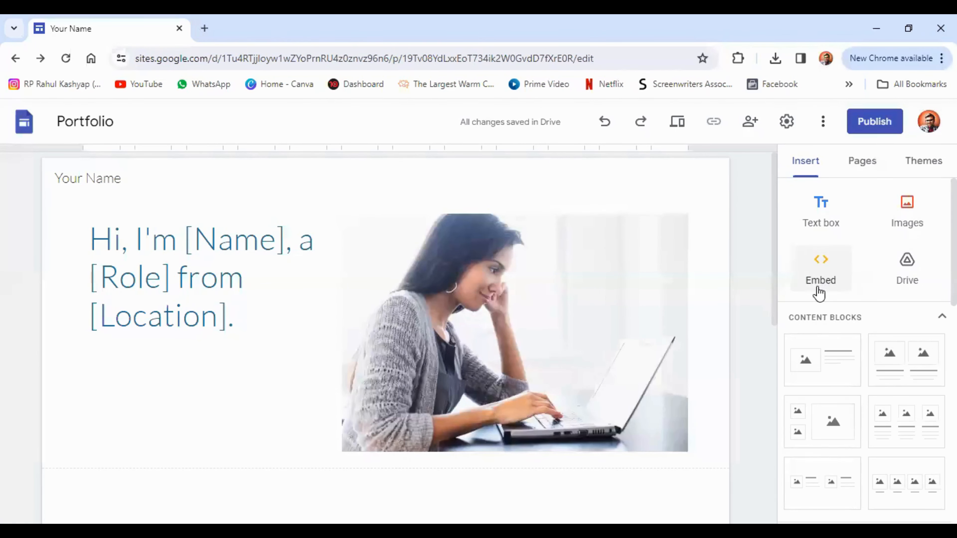
{"action": "scroll", "coordinate": [819, 294], "scroll_direction": "down", "scroll_amount": 2}
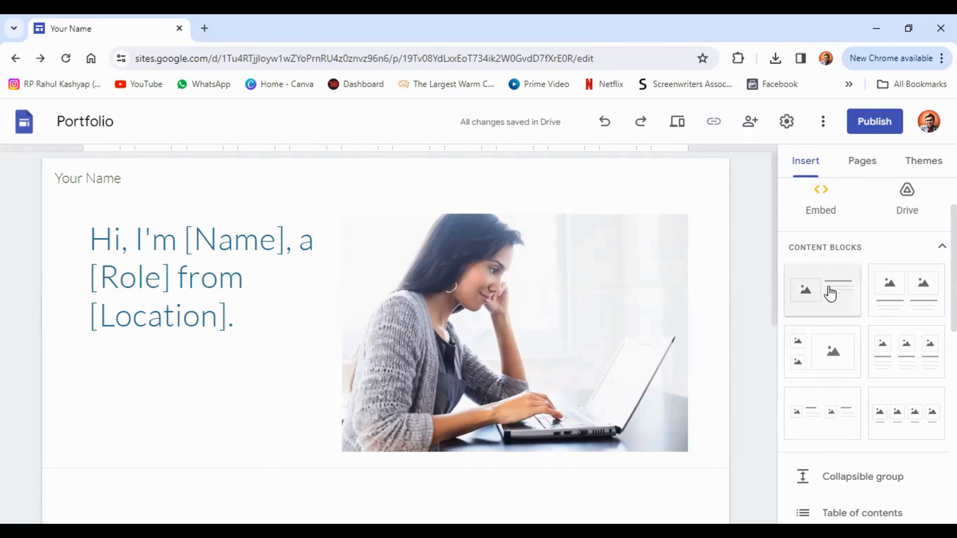
{"action": "scroll", "coordinate": [652, 284], "scroll_direction": "down", "scroll_amount": 5}
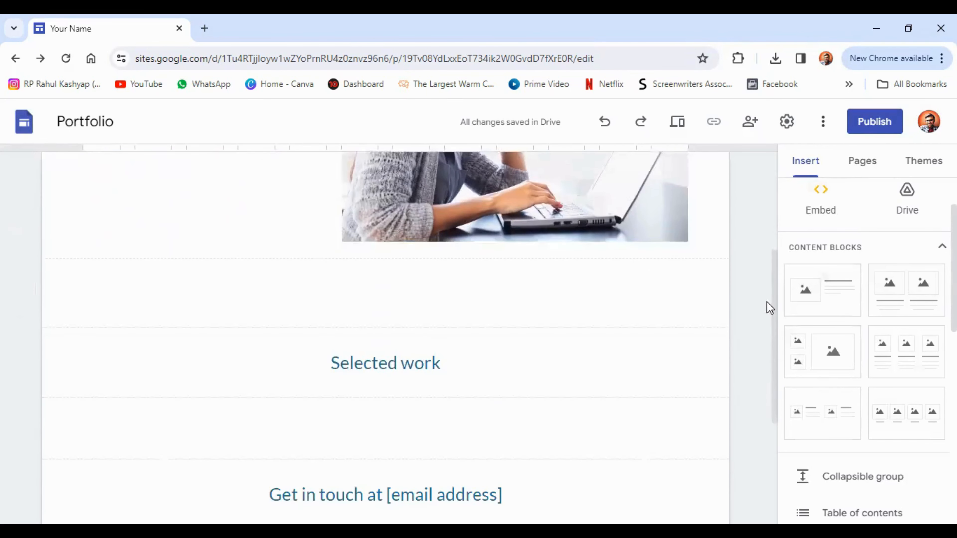
{"action": "left_click_drag", "start_coordinate": [812, 296], "coordinate": [406, 310]}
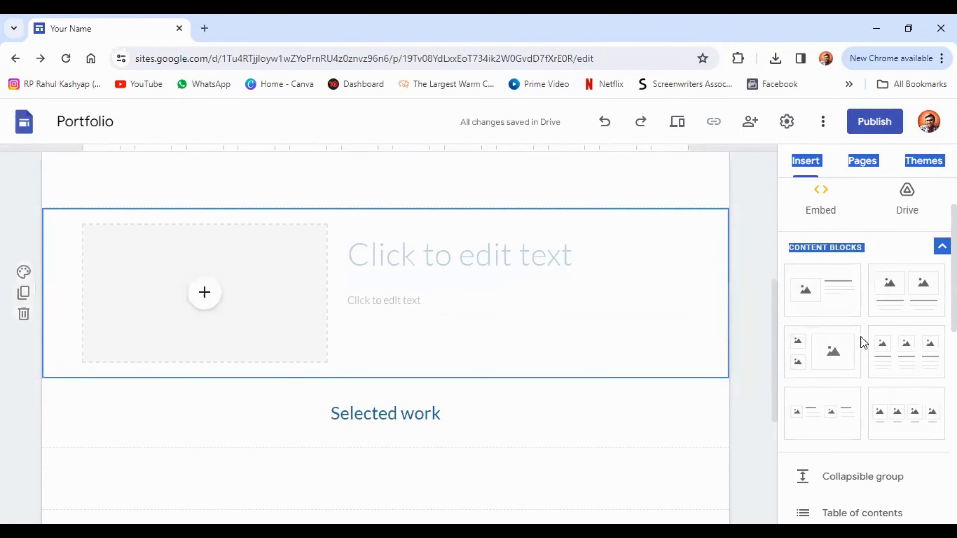
{"action": "left_click", "coordinate": [802, 357]}
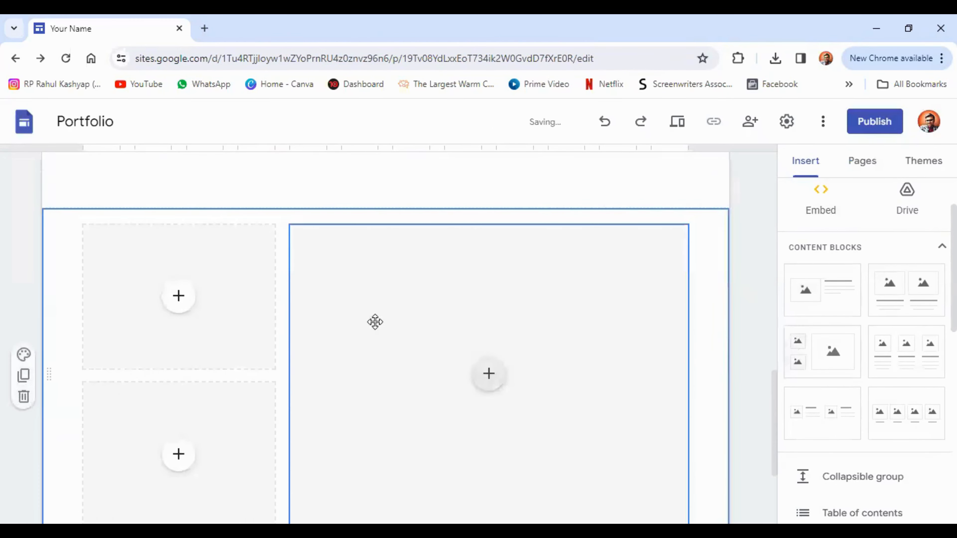
Step: Delete the empty section and the unused image-and-text section from the Home page
{"action": "scroll", "coordinate": [288, 325], "scroll_direction": "down", "scroll_amount": 3}
{"action": "scroll", "coordinate": [282, 289], "scroll_direction": "up", "scroll_amount": 1}
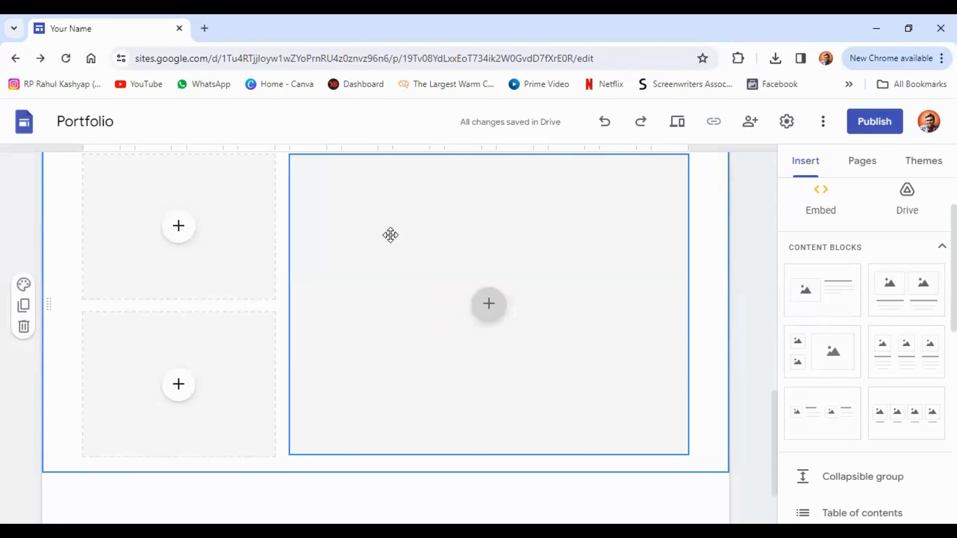
{"action": "scroll", "coordinate": [322, 296], "scroll_direction": "up", "scroll_amount": 1}
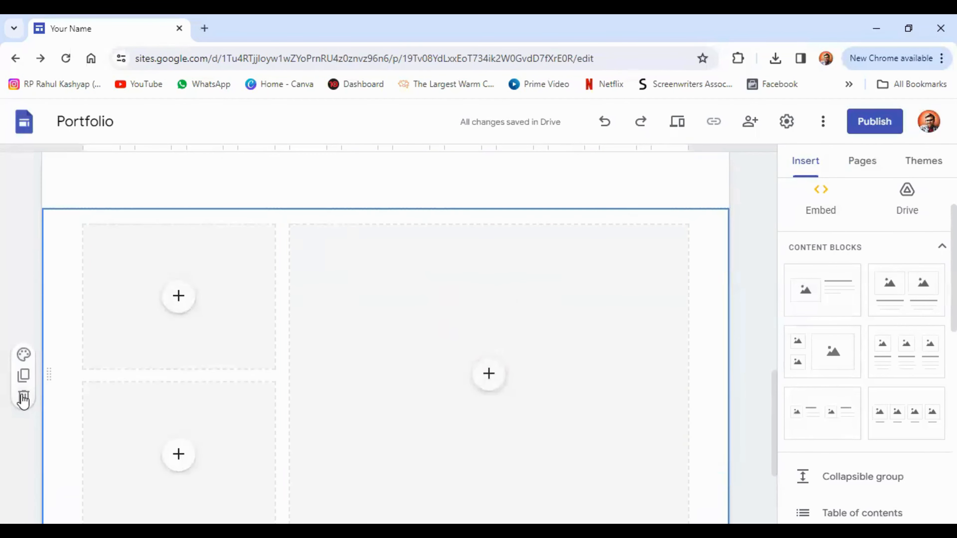
{"action": "scroll", "coordinate": [22, 396], "scroll_direction": "down", "scroll_amount": 1}
{"action": "left_click", "coordinate": [24, 326]}
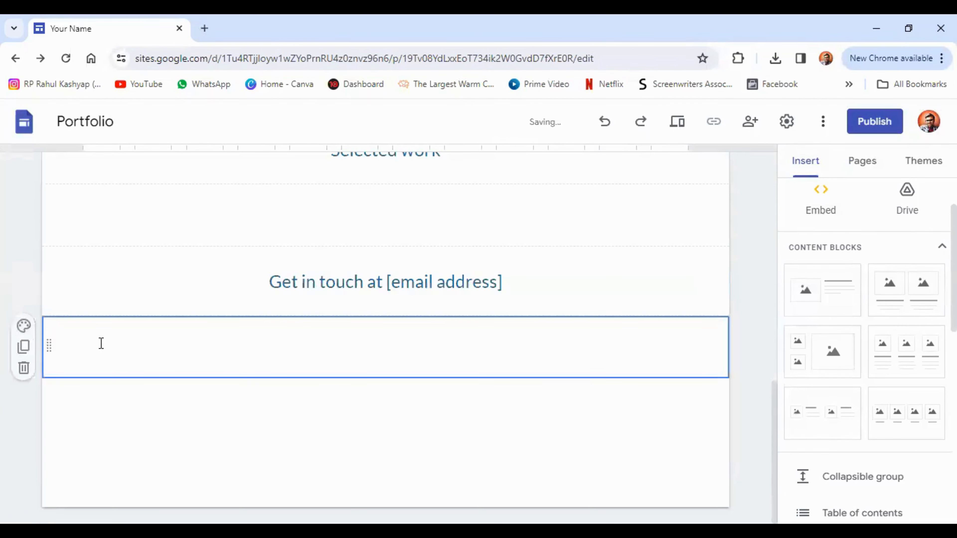
{"action": "scroll", "coordinate": [145, 335], "scroll_direction": "up", "scroll_amount": 2}
{"action": "scroll", "coordinate": [79, 317], "scroll_direction": "up", "scroll_amount": 3}
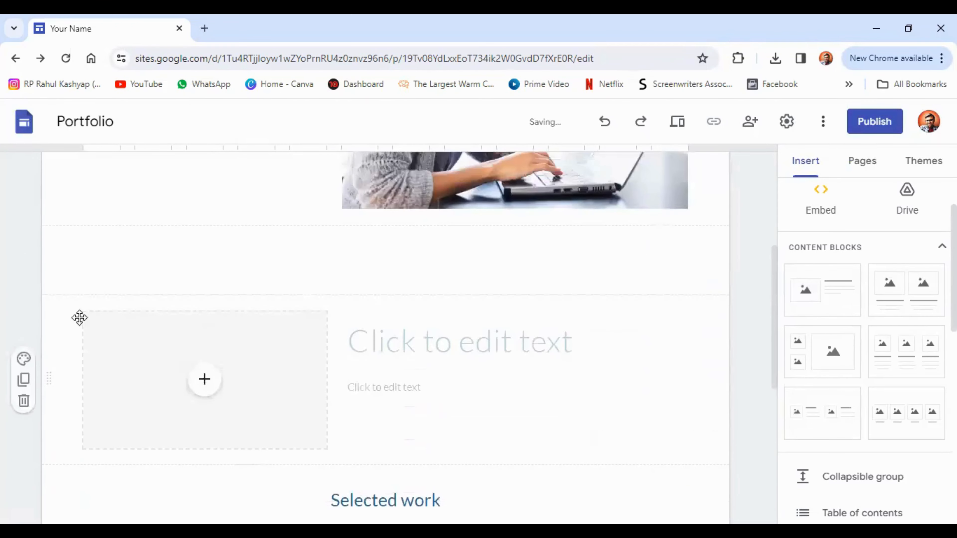
{"action": "left_click", "coordinate": [23, 401]}
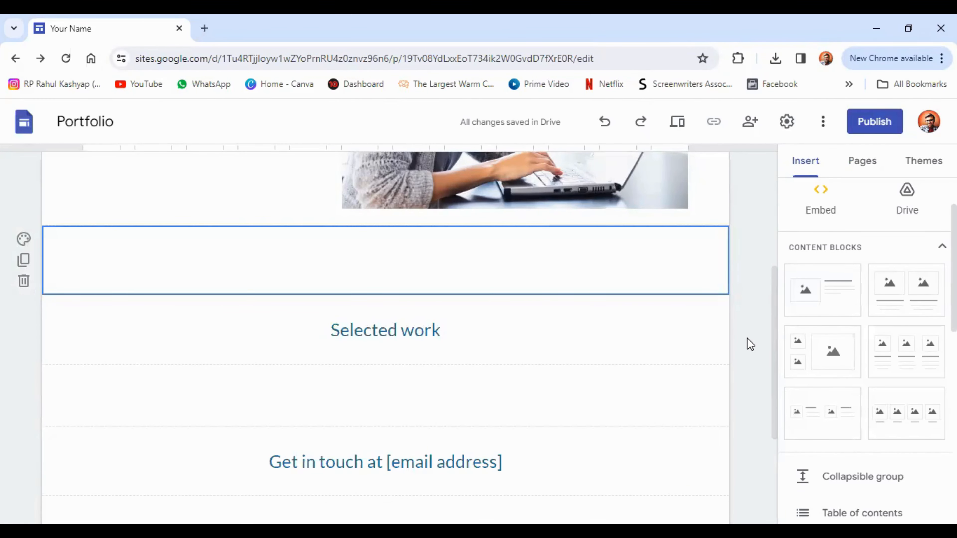
{"action": "scroll", "coordinate": [750, 344], "scroll_direction": "up", "scroll_amount": 3}
{"action": "mouse_move", "coordinate": [479, 203]}
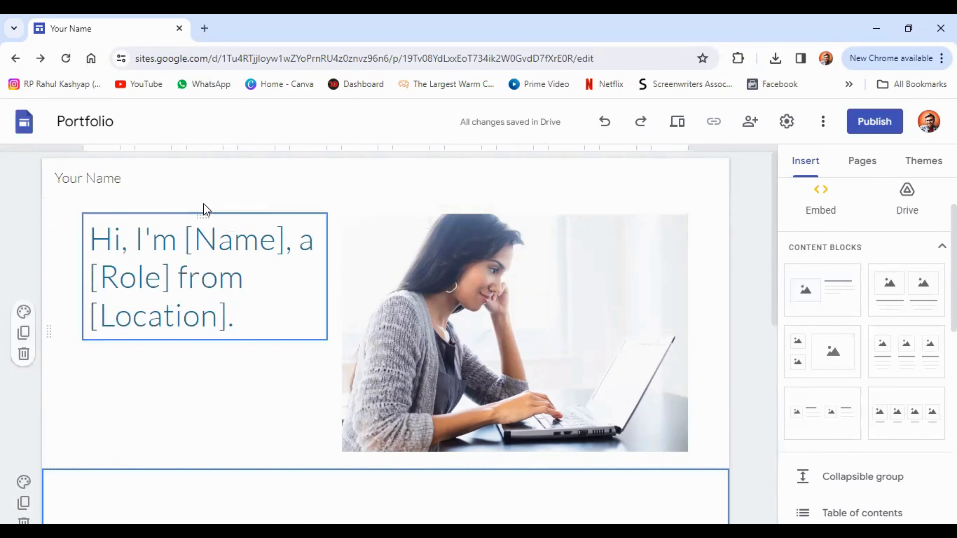
Step: Rename the site to 'King of Hell'
{"action": "left_click", "coordinate": [179, 177]}
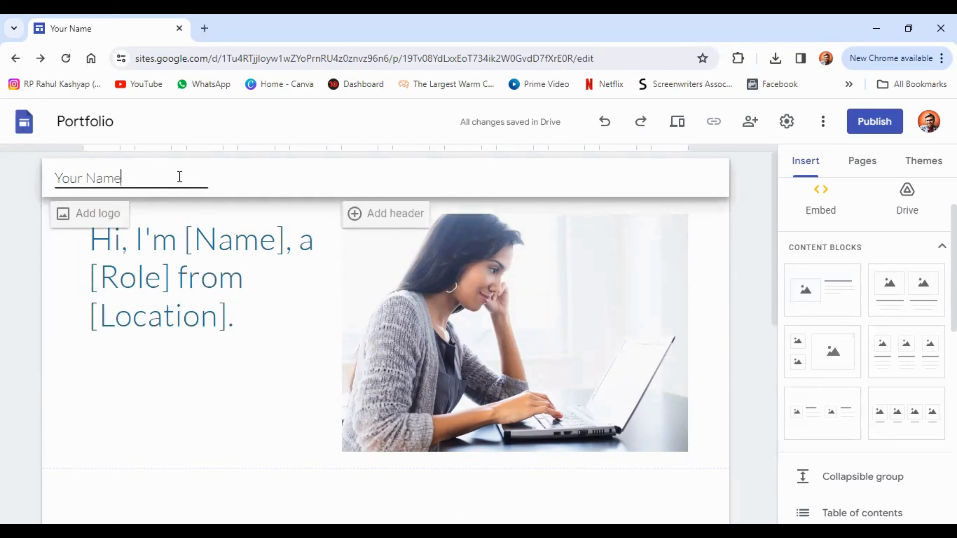
{"action": "key", "text": "BackSpace"}
{"action": "key", "text": "BackSpace"}
{"action": "key", "text": "BackSpace"}
{"action": "key", "text": "BackSpace"}
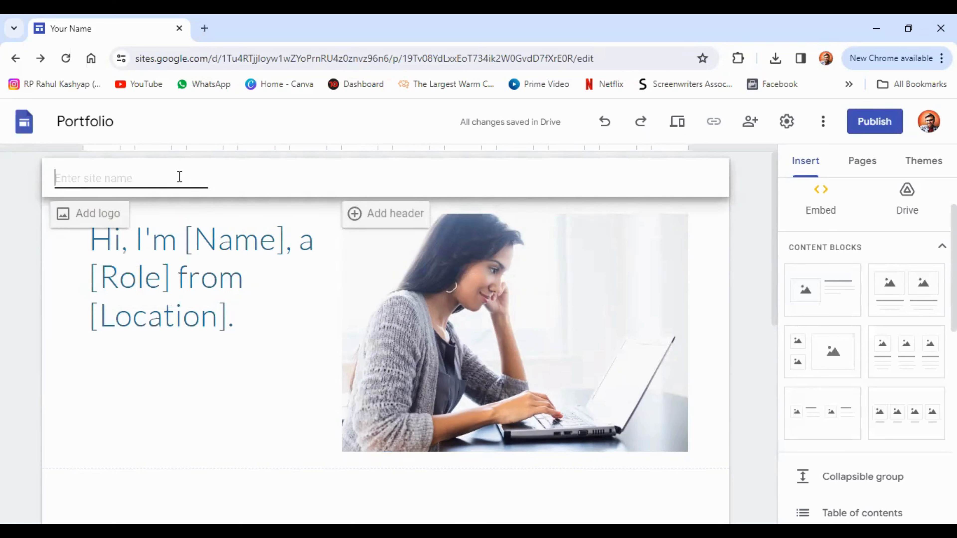
{"action": "type", "text": "King"}
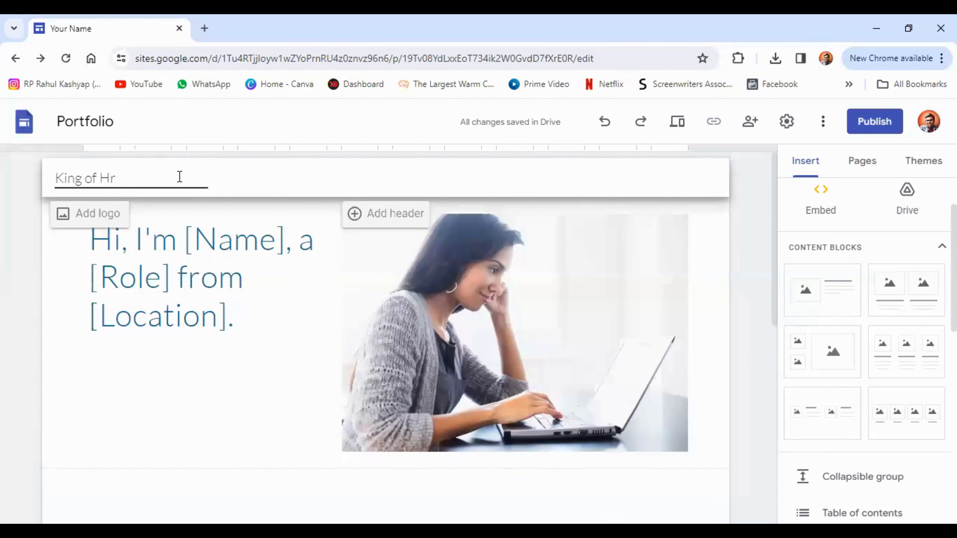
{"action": "type", "text": " of Hell"}
Step: Replace the [Name] placeholder with the owner's name and delete the role and location wording
{"action": "left_click", "coordinate": [171, 273]}
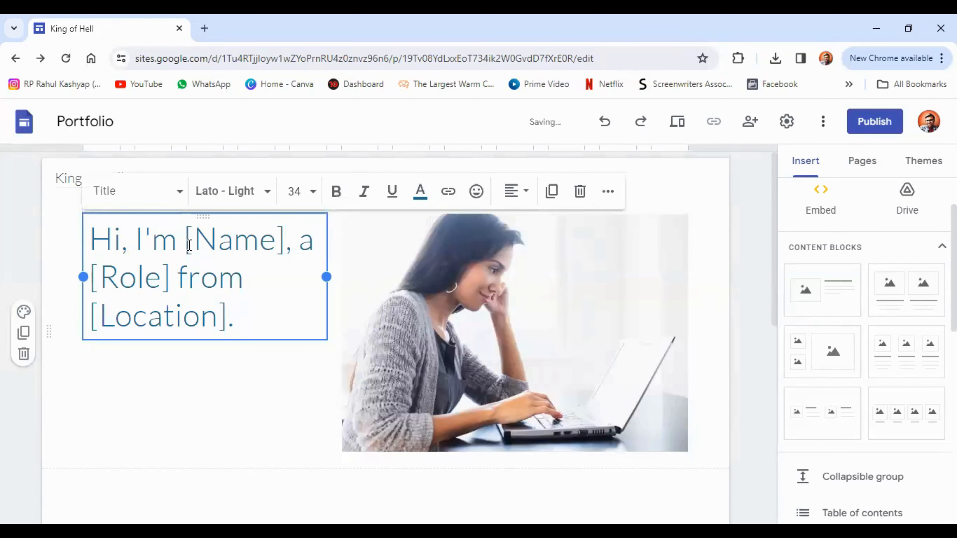
{"action": "left_click_drag", "start_coordinate": [184, 242], "coordinate": [281, 245]}
{"action": "key", "text": "BackSpace"}
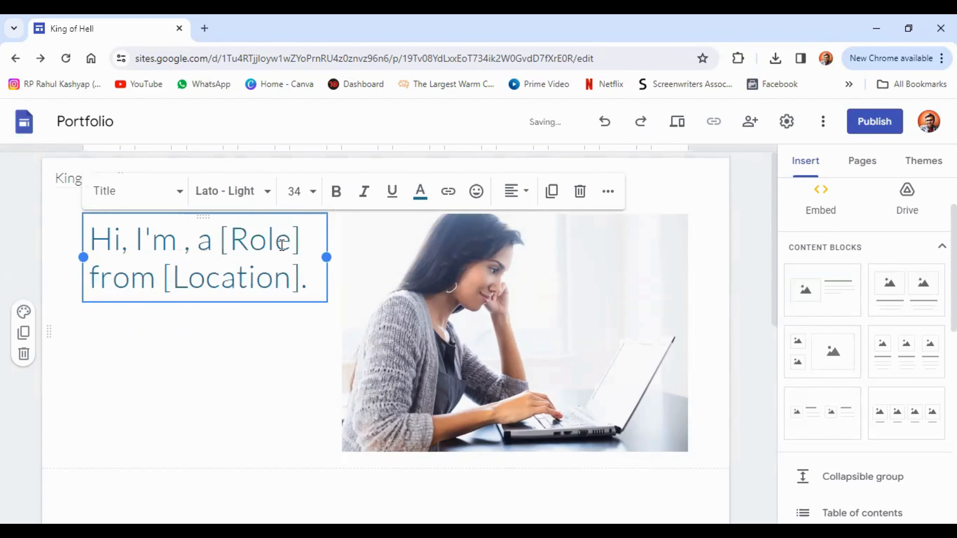
{"action": "type", "text": "R"}
{"action": "type", "text": "orono"}
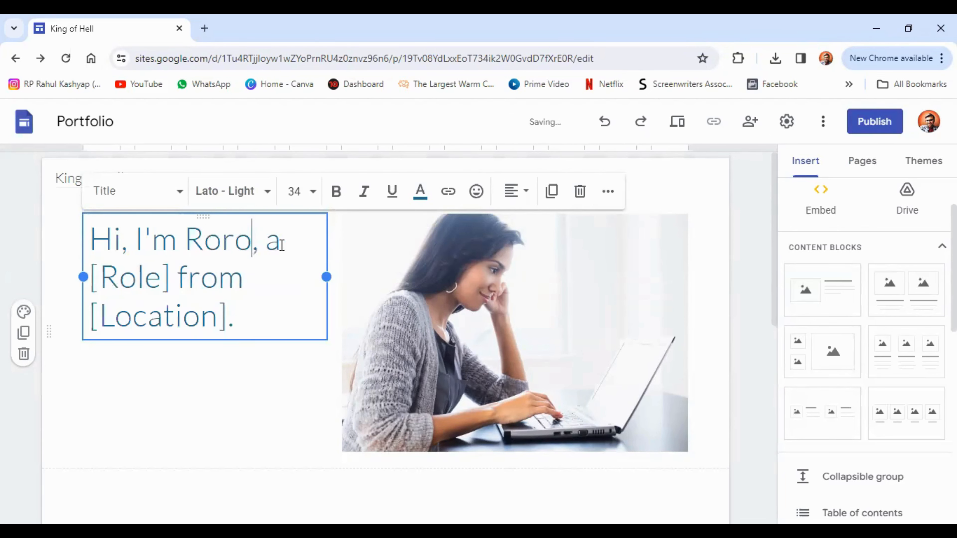
{"action": "type", "text": "a Z"}
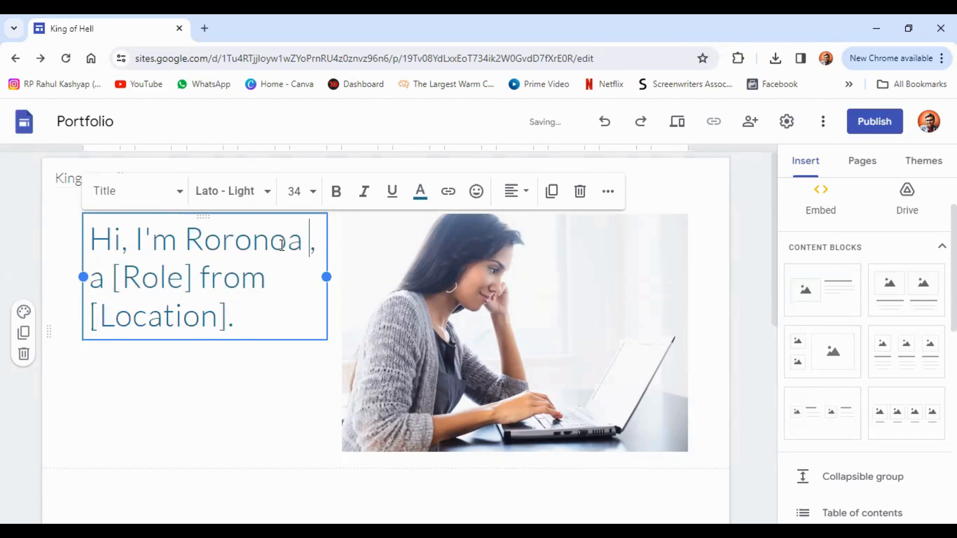
{"action": "type", "text": "oro"}
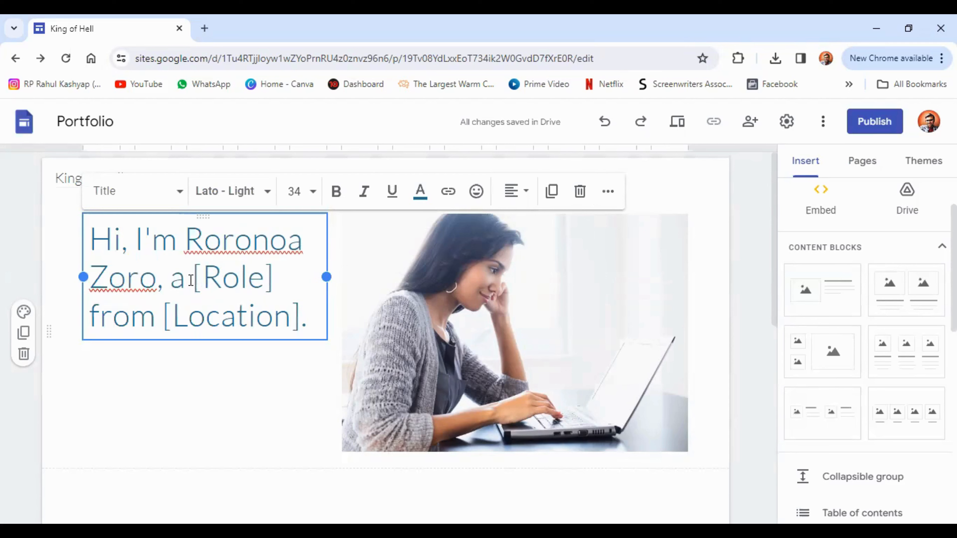
{"action": "left_click_drag", "start_coordinate": [170, 279], "coordinate": [311, 320]}
{"action": "key", "text": "BackSpace"}
{"action": "key", "text": "BackSpace"}
{"action": "key", "text": "BackSpace"}
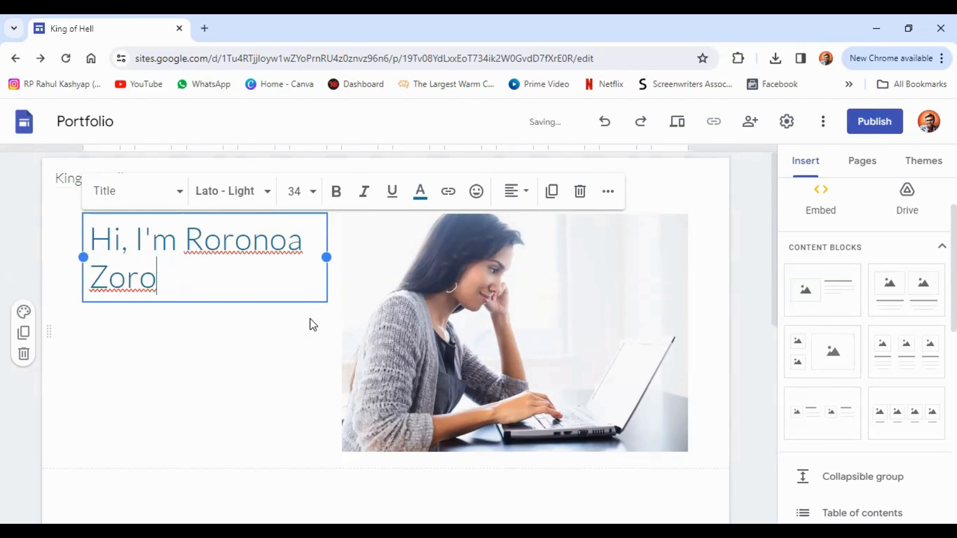
Step: Try the Subheading paragraph style on the intro, then set it to Normal text
{"action": "left_click", "coordinate": [180, 199]}
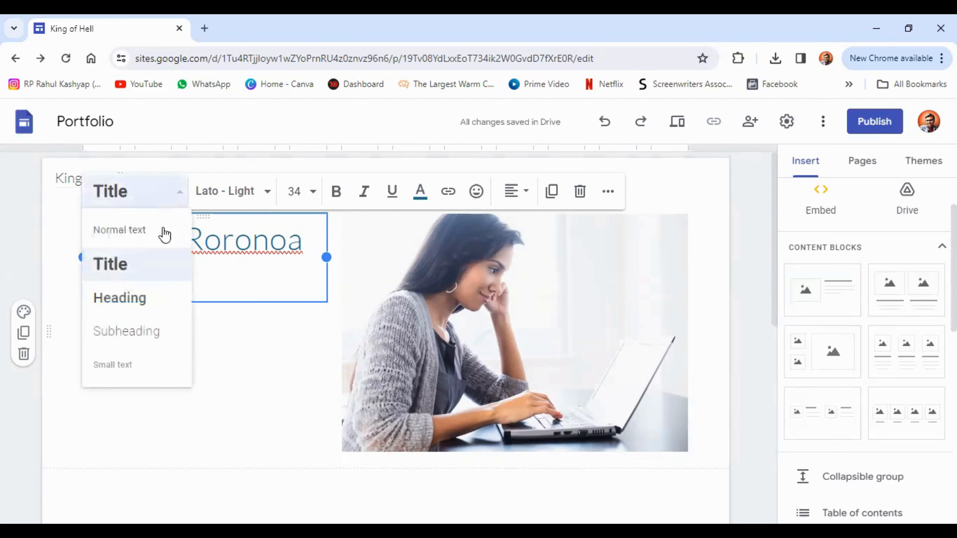
{"action": "left_click", "coordinate": [130, 333]}
{"action": "left_click", "coordinate": [148, 199]}
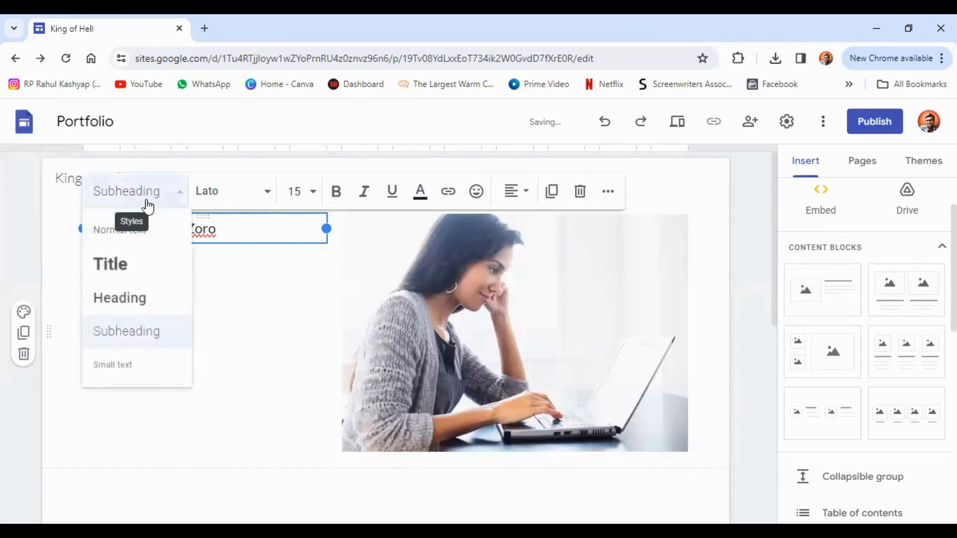
{"action": "left_click", "coordinate": [146, 234]}
Step: Restore the intro line to Title style and try switching its font to Georgia
{"action": "left_click", "coordinate": [149, 204]}
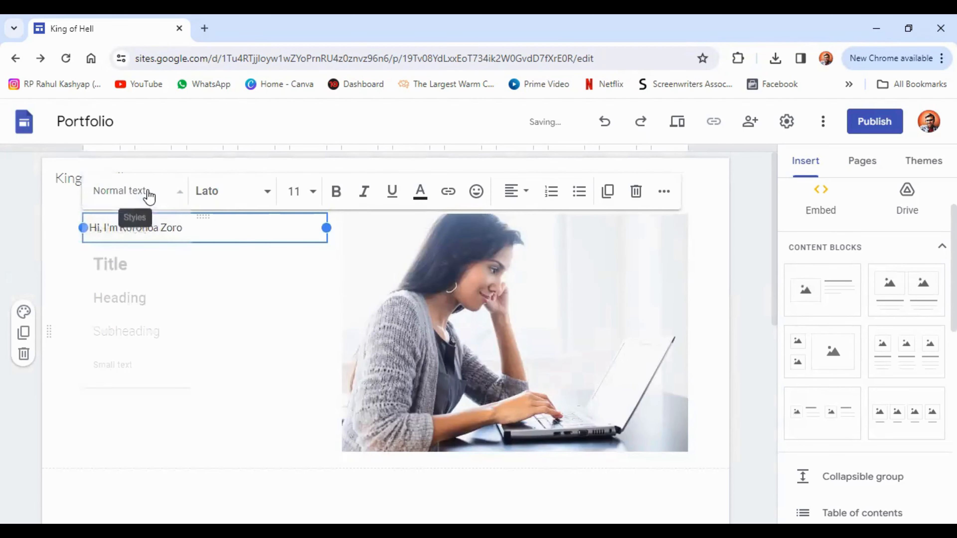
{"action": "left_click", "coordinate": [141, 268]}
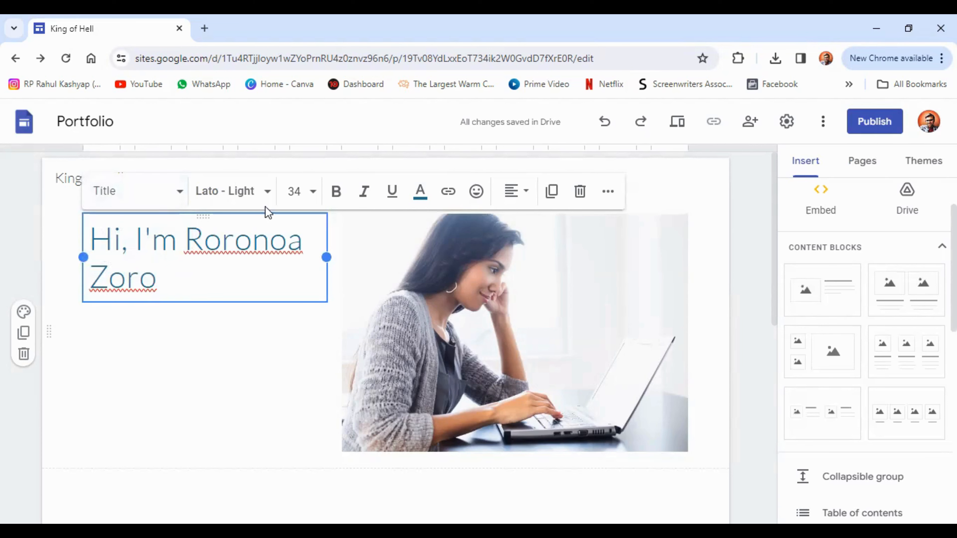
{"action": "left_click", "coordinate": [268, 196]}
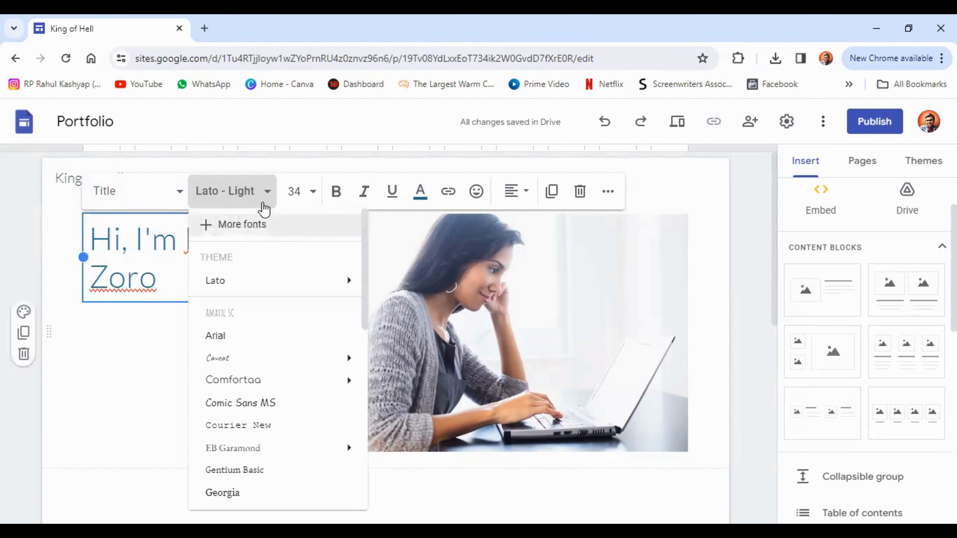
{"action": "mouse_move", "coordinate": [237, 291]}
{"action": "left_click", "coordinate": [222, 493]}
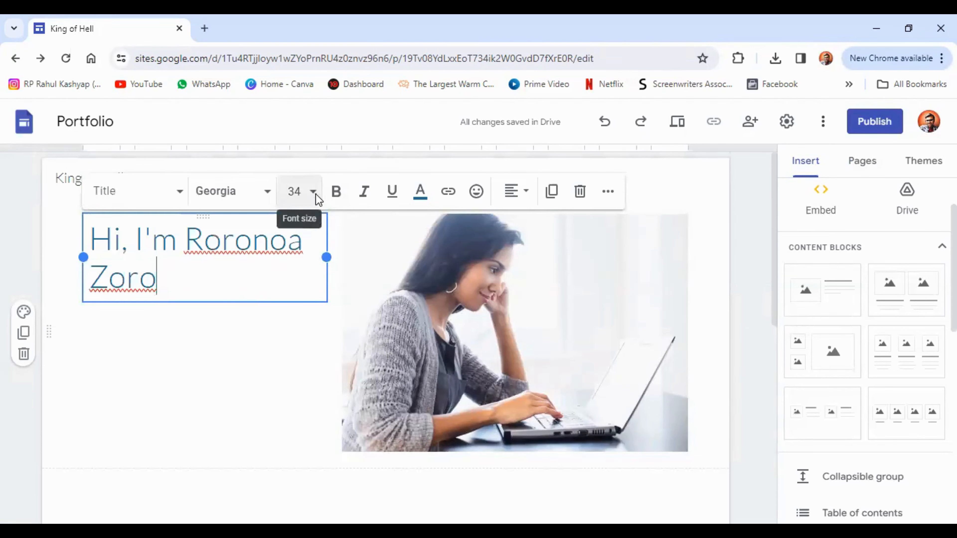
Step: Colour the whole intro heading dark green (#274e13)
{"action": "left_click", "coordinate": [418, 204]}
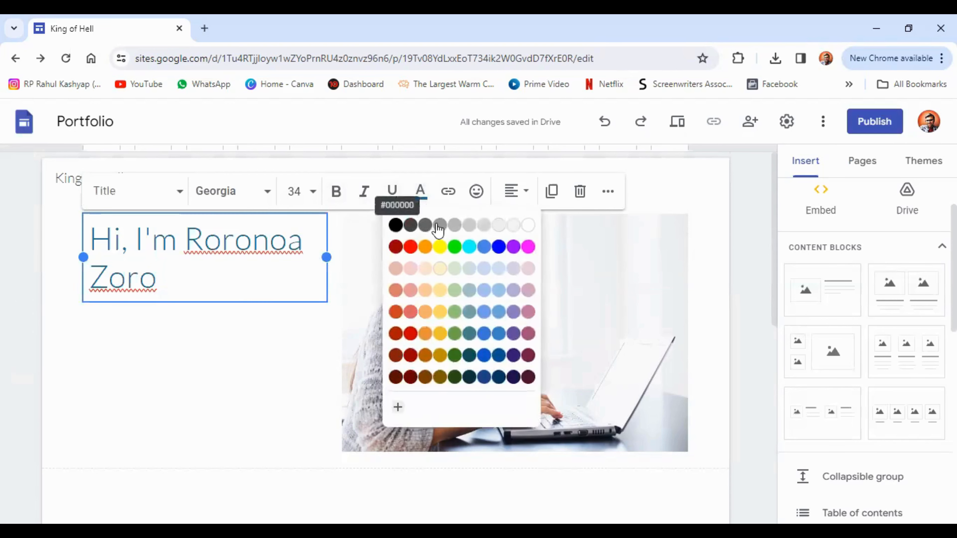
{"action": "triple_click", "coordinate": [133, 244]}
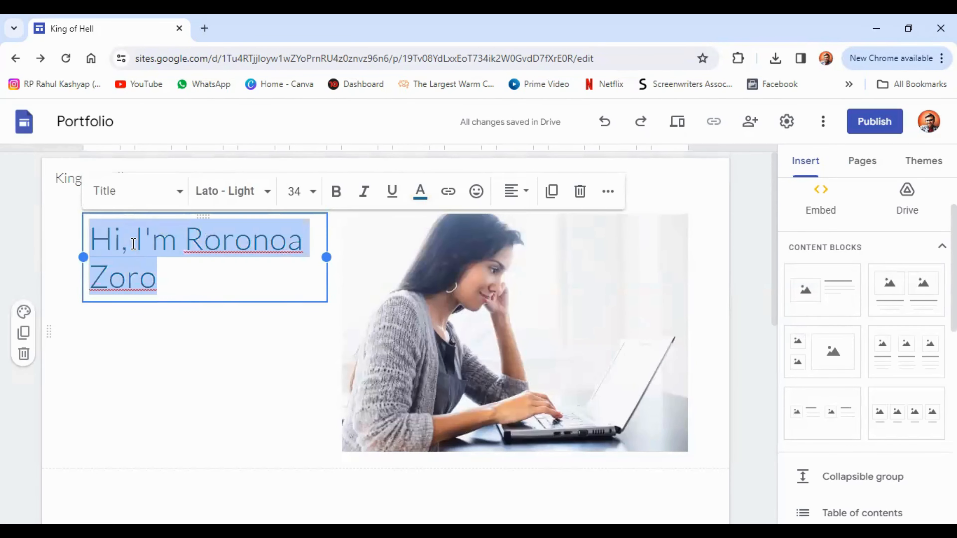
{"action": "left_click", "coordinate": [420, 196]}
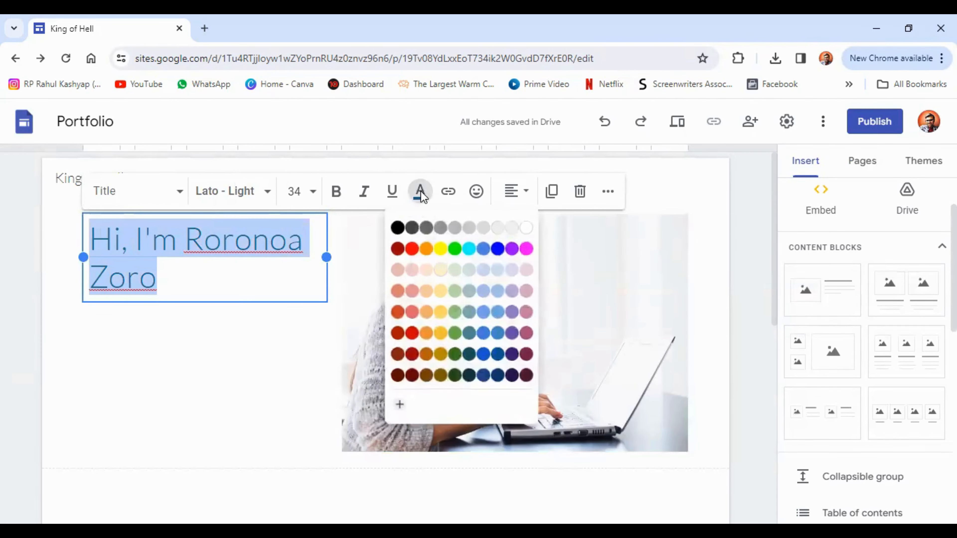
{"action": "left_click", "coordinate": [455, 372]}
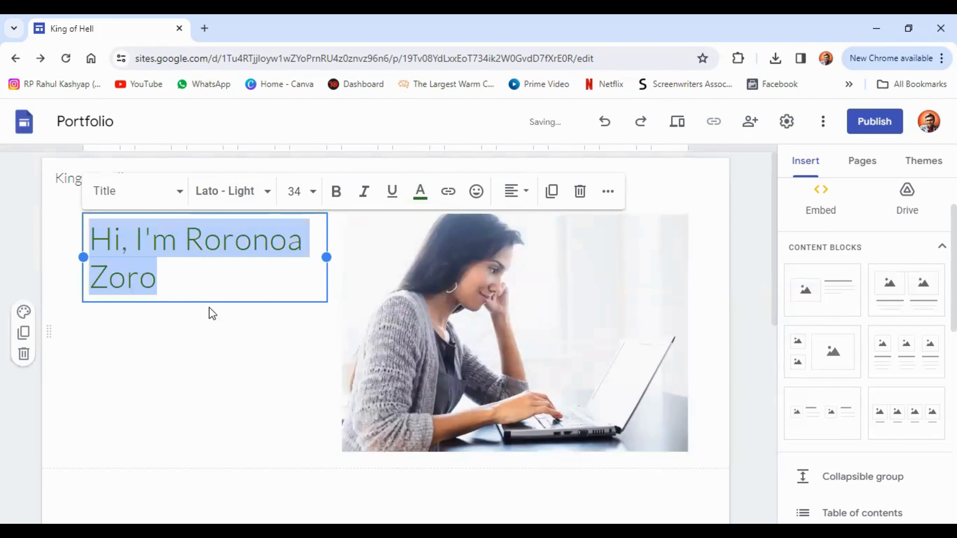
{"action": "left_click", "coordinate": [189, 332]}
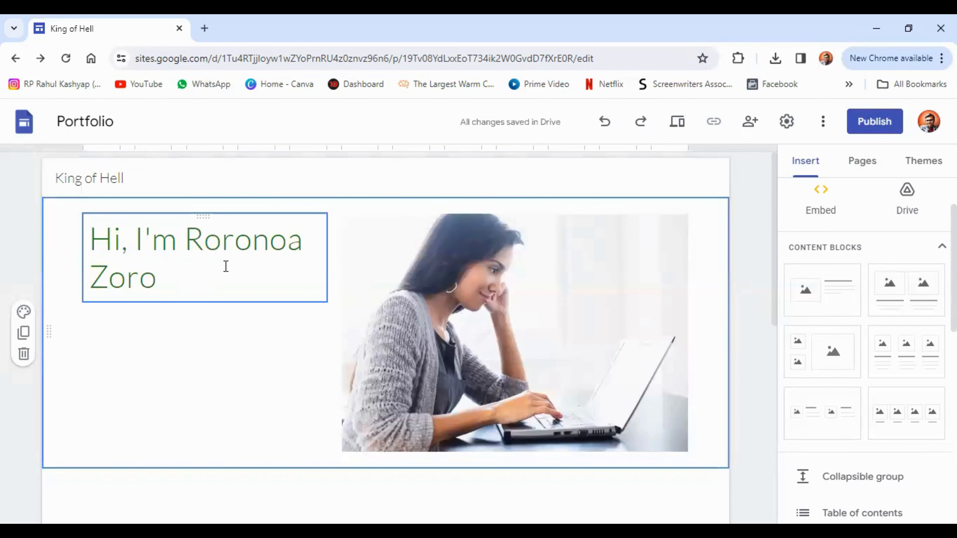
Step: Replace the stock laptop photo beside the intro with the uploaded image 1338785 from Downloads
{"action": "left_click", "coordinate": [466, 293]}
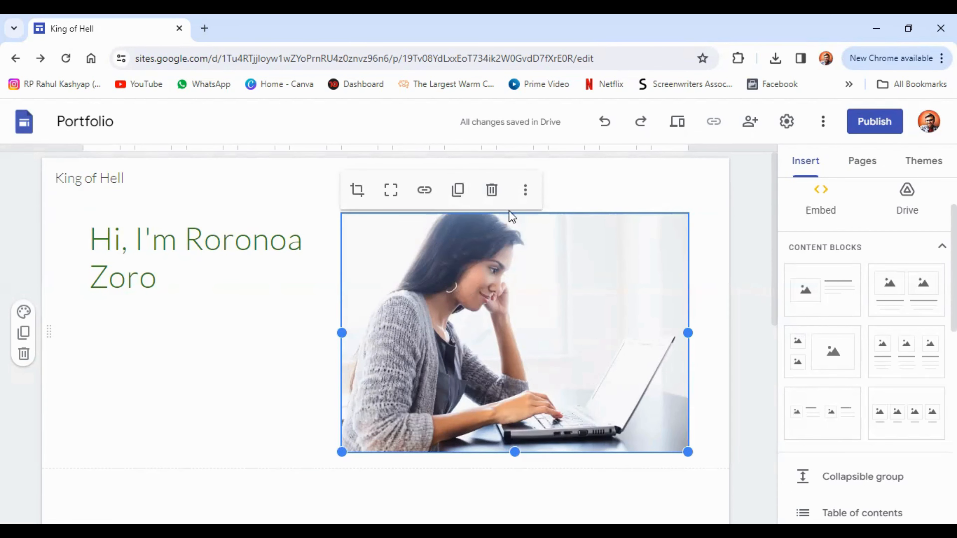
{"action": "left_click", "coordinate": [525, 196]}
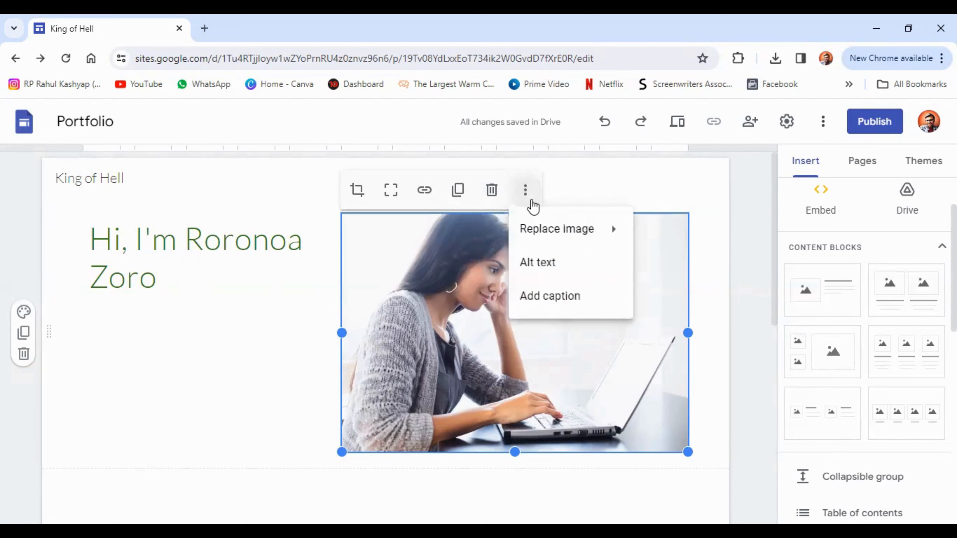
{"action": "mouse_move", "coordinate": [545, 237]}
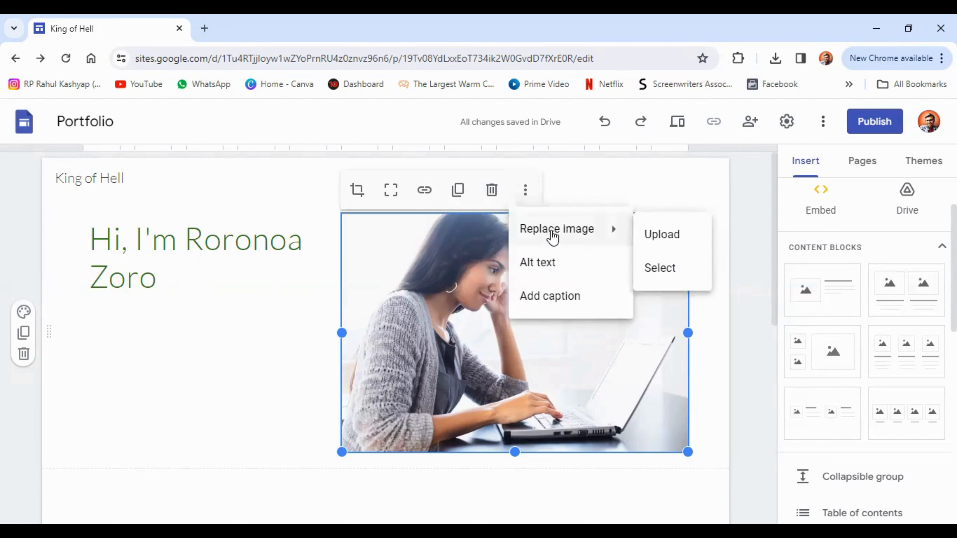
{"action": "left_click", "coordinate": [676, 239]}
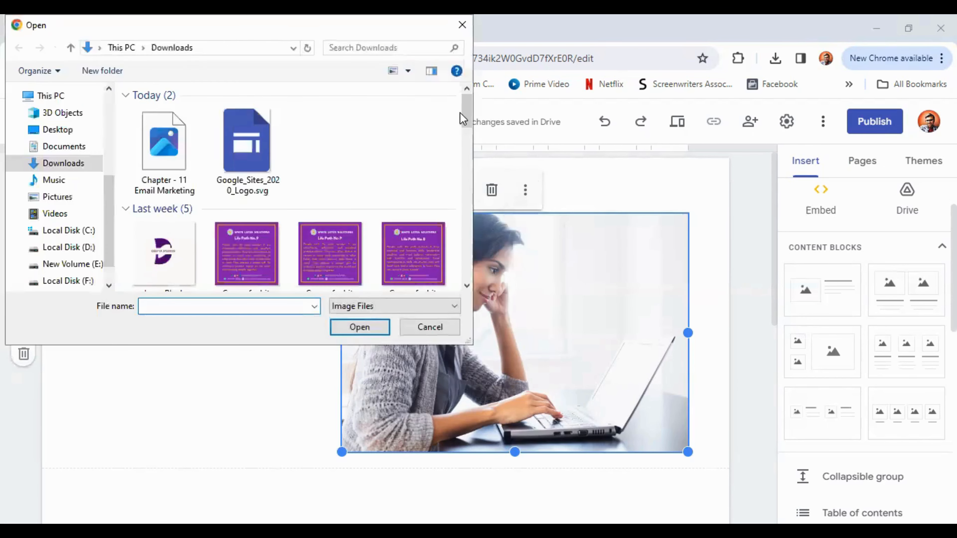
{"action": "left_click_drag", "start_coordinate": [466, 112], "coordinate": [467, 292]}
{"action": "left_click", "coordinate": [183, 283]}
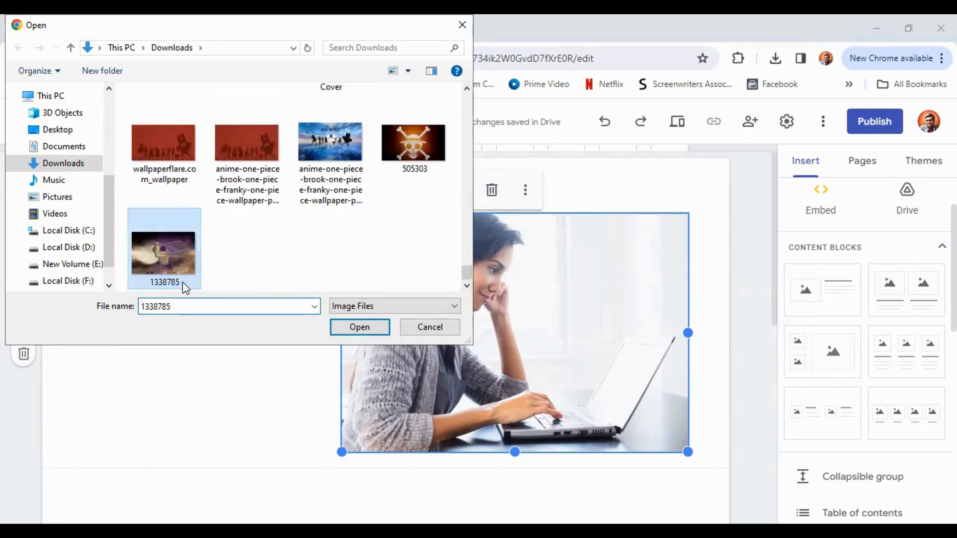
{"action": "left_click", "coordinate": [360, 327]}
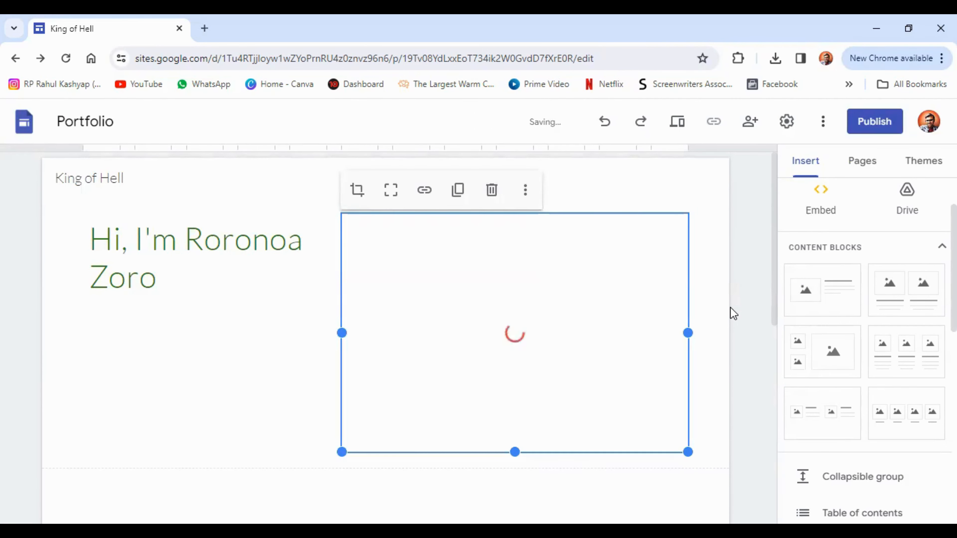
Step: Rewrite the 'Selected work' heading to read 'I work for the Straw-Hat Pirates'
{"action": "scroll", "coordinate": [553, 263], "scroll_direction": "down", "scroll_amount": 6}
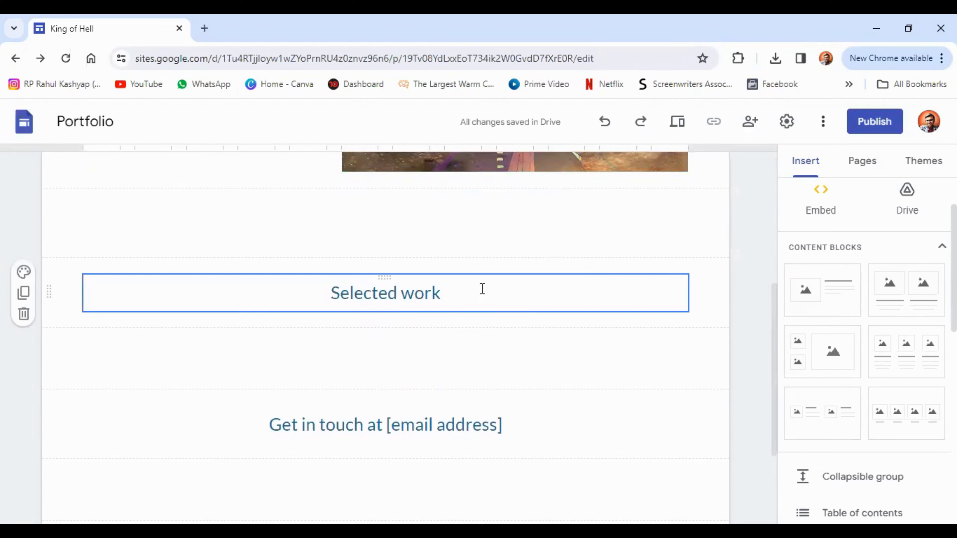
{"action": "left_click", "coordinate": [454, 294]}
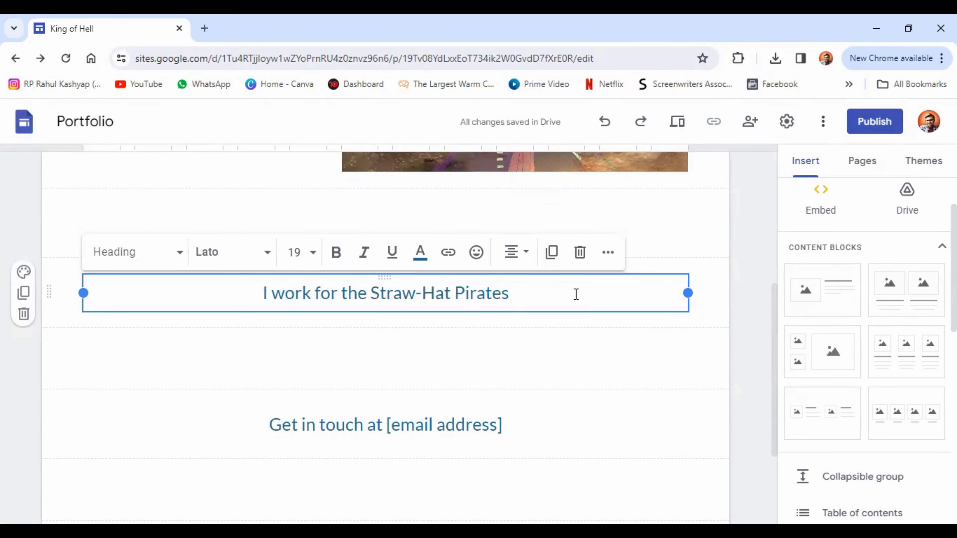
{"action": "left_click", "coordinate": [738, 322]}
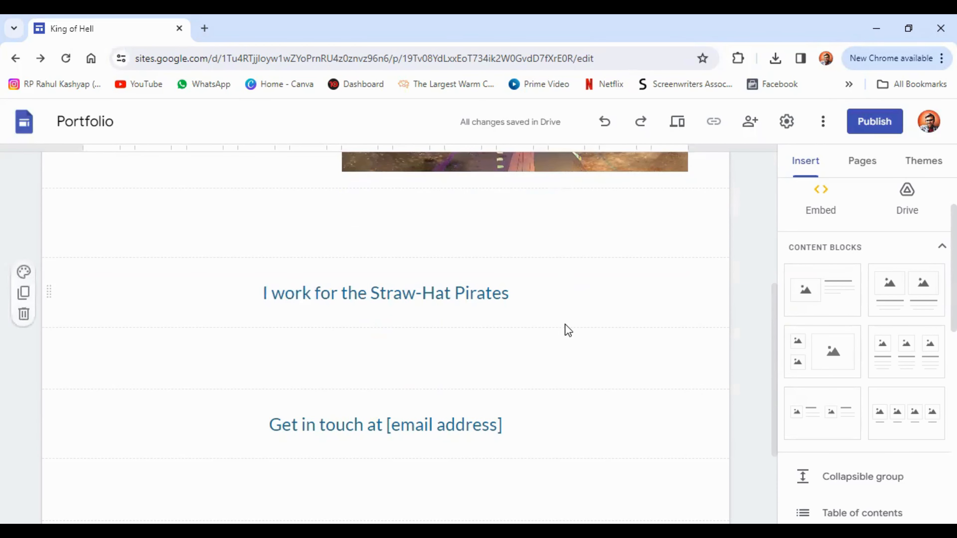
{"action": "left_click", "coordinate": [376, 349]}
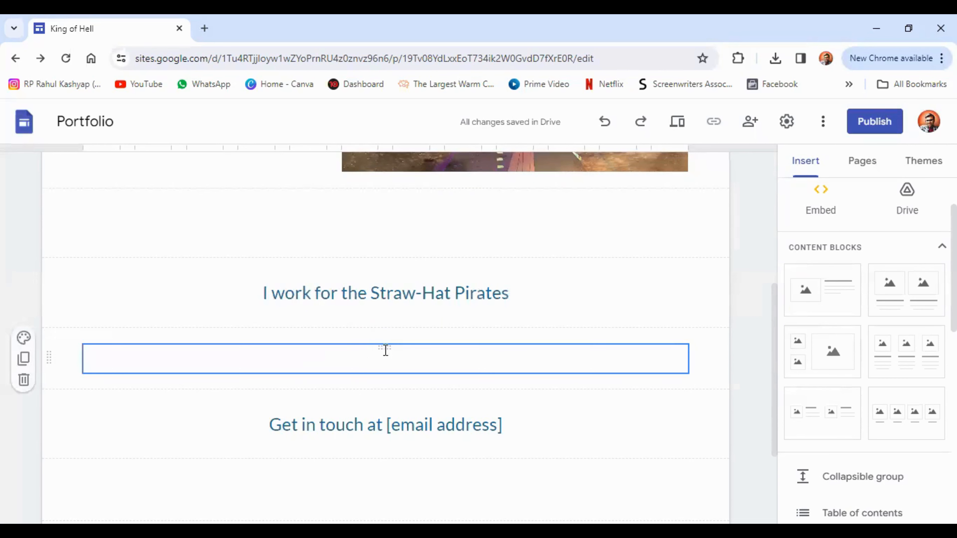
Step: Upload the red Straw-Hat Pirates silhouette wallpaper as an image below the heading
{"action": "left_click", "coordinate": [576, 342]}
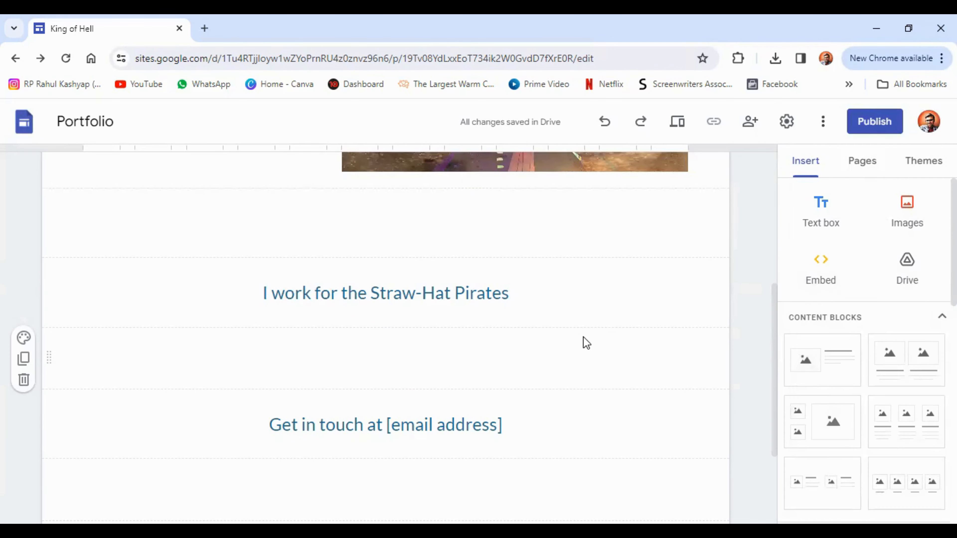
{"action": "left_click", "coordinate": [915, 213]}
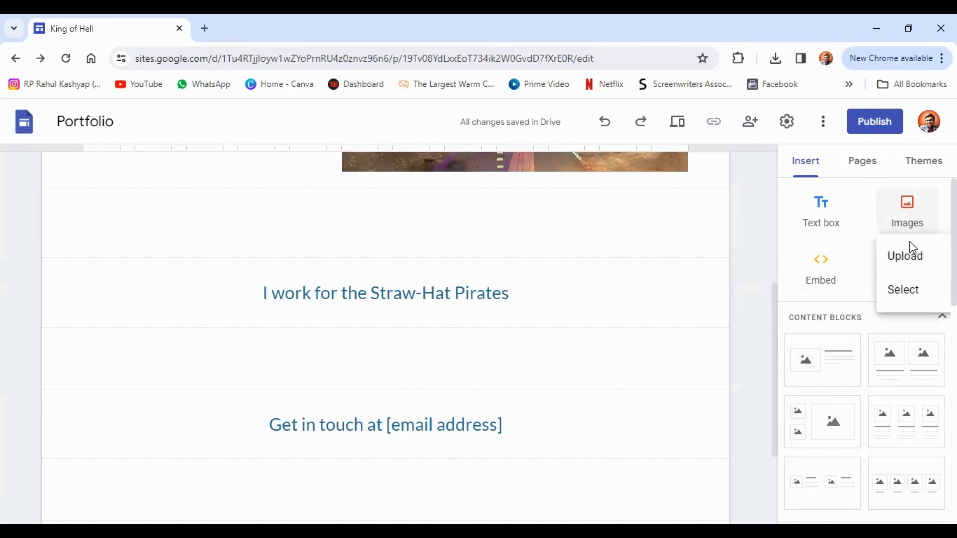
{"action": "left_click", "coordinate": [911, 260]}
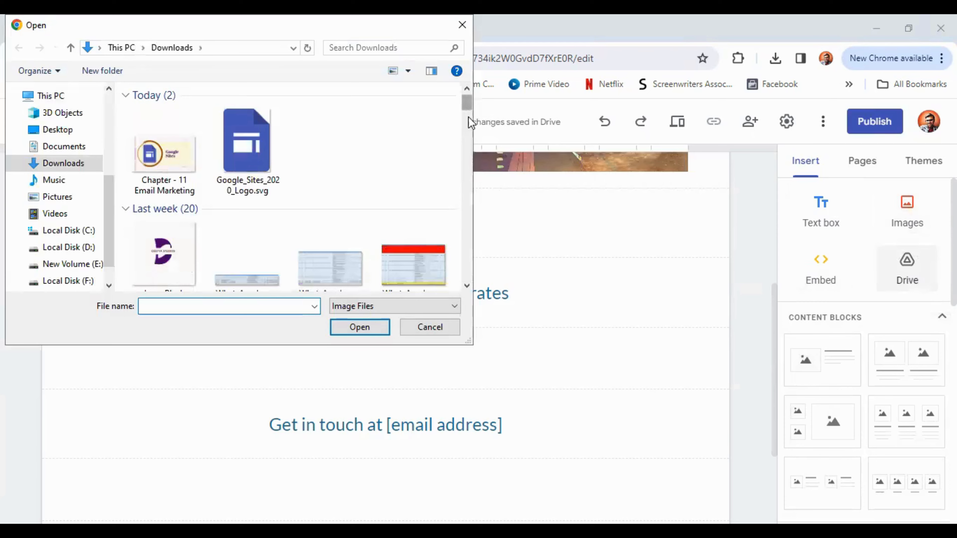
{"action": "scroll", "coordinate": [467, 278], "scroll_direction": "down", "scroll_amount": 5}
{"action": "scroll", "coordinate": [468, 279], "scroll_direction": "down", "scroll_amount": 10}
{"action": "left_click", "coordinate": [256, 166]}
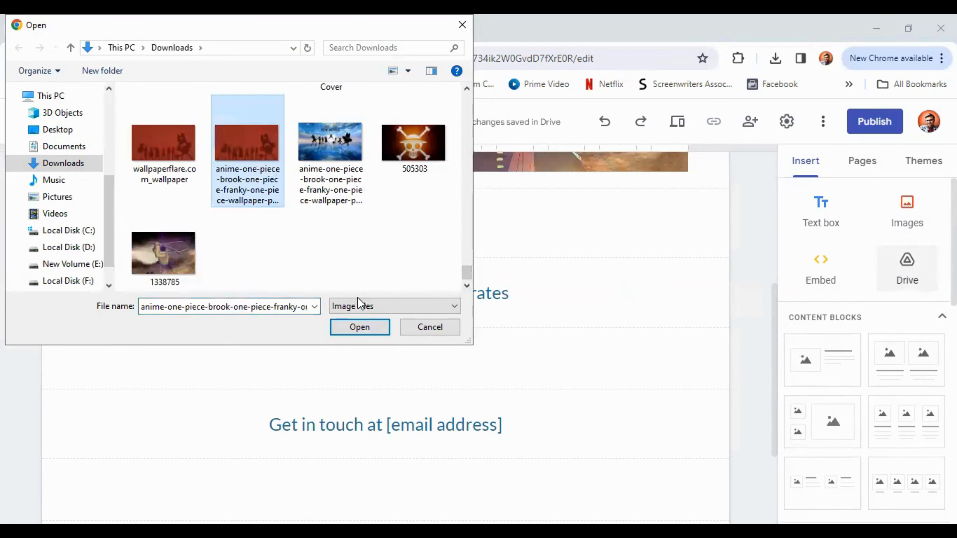
{"action": "left_click", "coordinate": [361, 334]}
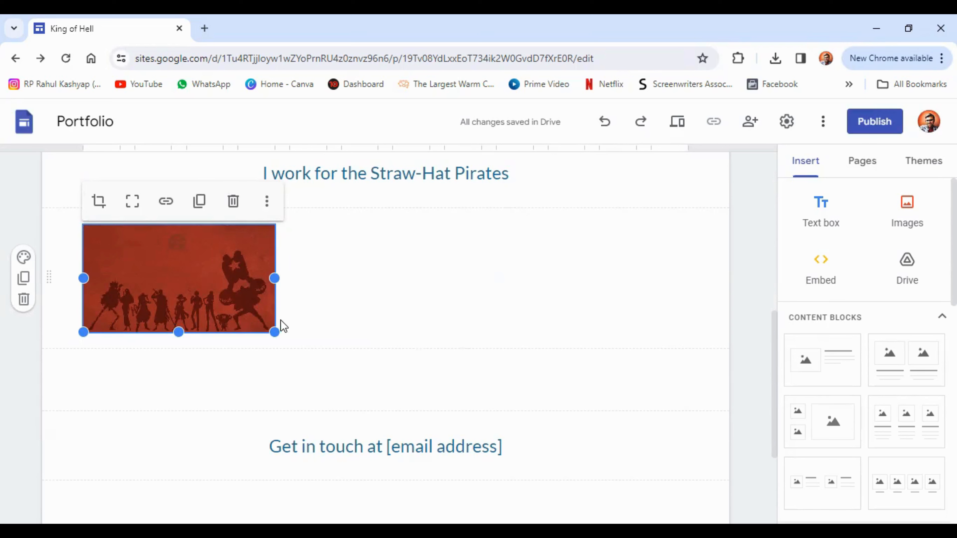
Step: Stretch the silhouette image across the full page width and make it taller
{"action": "left_click_drag", "start_coordinate": [277, 334], "coordinate": [326, 377]}
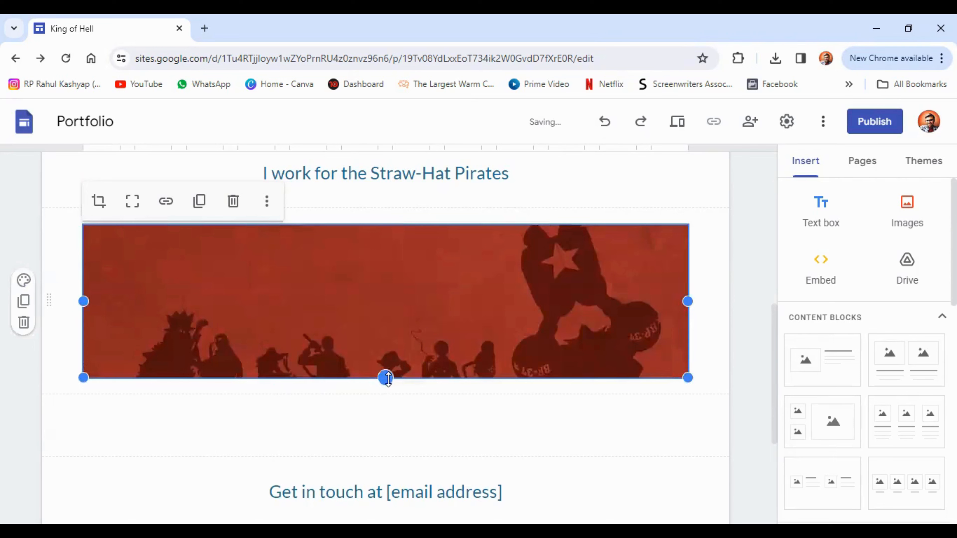
{"action": "left_click_drag", "start_coordinate": [388, 378], "coordinate": [407, 363]}
{"action": "scroll", "coordinate": [585, 305], "scroll_direction": "down", "scroll_amount": 2}
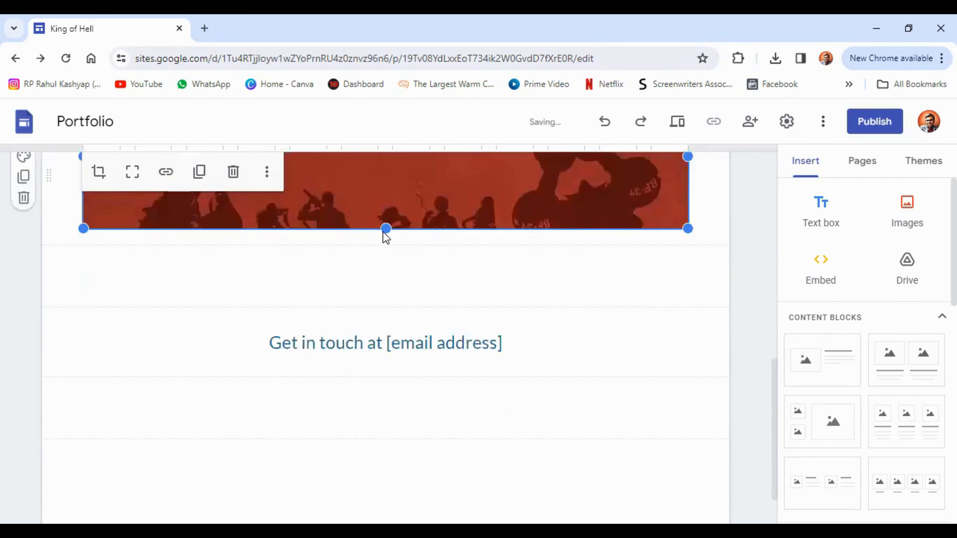
{"action": "left_click_drag", "start_coordinate": [386, 231], "coordinate": [501, 324]}
{"action": "left_click", "coordinate": [610, 317]}
{"action": "scroll", "coordinate": [611, 317], "scroll_direction": "up", "scroll_amount": 5}
{"action": "scroll", "coordinate": [544, 311], "scroll_direction": "down", "scroll_amount": 1}
{"action": "scroll", "coordinate": [544, 310], "scroll_direction": "down", "scroll_amount": 9}
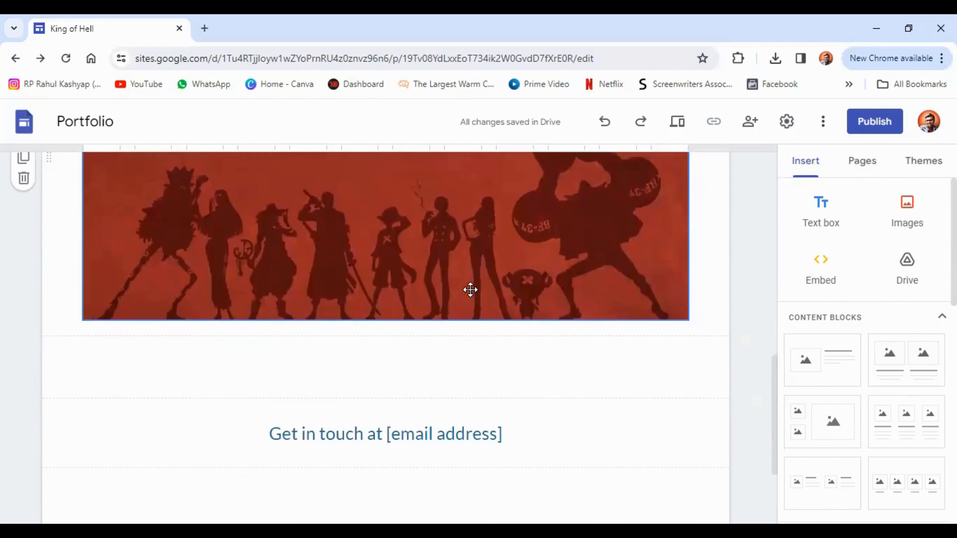
{"action": "left_click", "coordinate": [462, 292]}
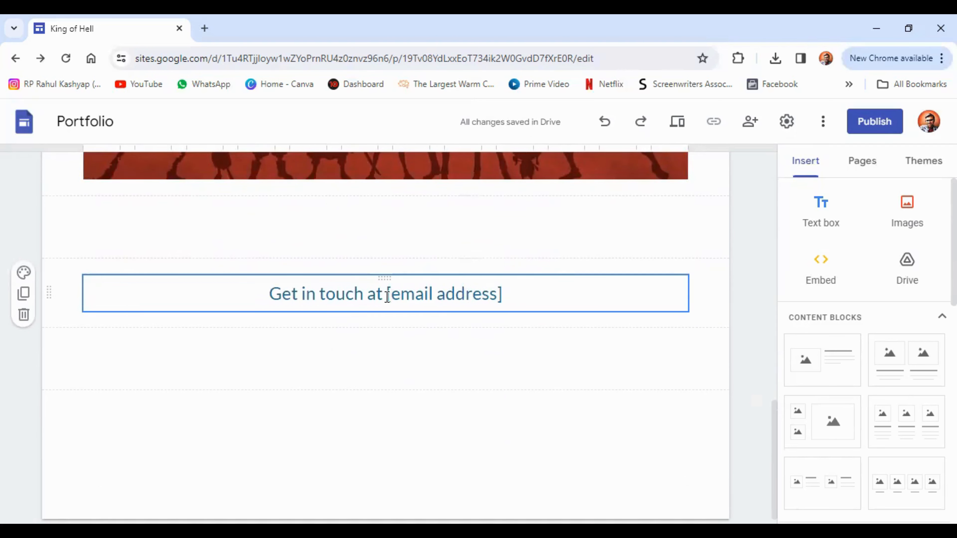
Step: Replace the [email address] placeholder after 'Get in touch at' with the owner's e-mail address
{"action": "left_click_drag", "start_coordinate": [388, 295], "coordinate": [510, 299]}
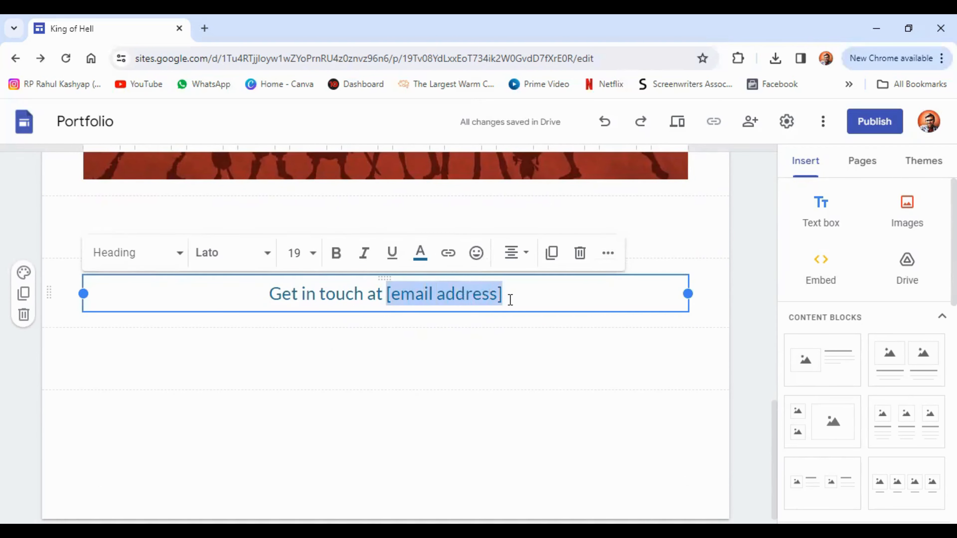
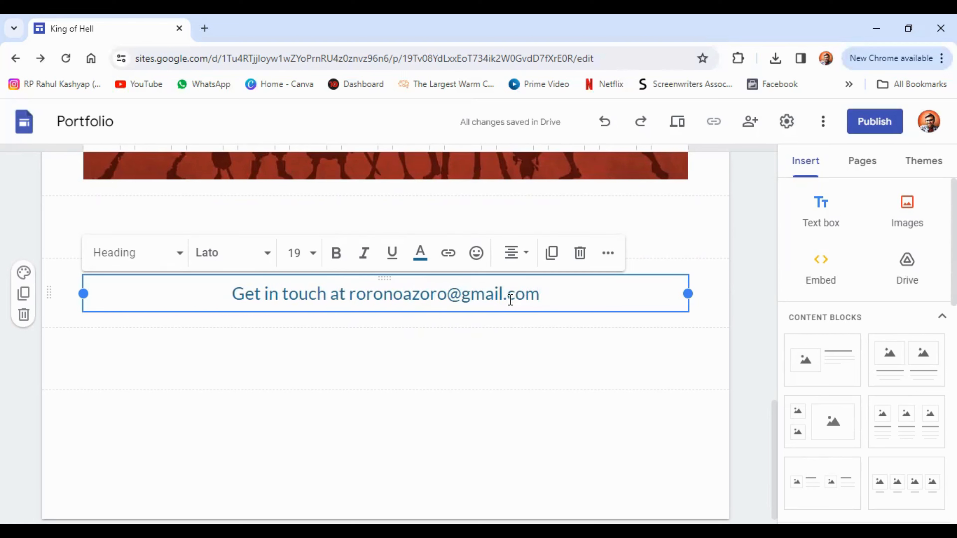
{"action": "left_click", "coordinate": [740, 332]}
Step: Insert a collapsible group above the contact line and title it 'Directions'
{"action": "scroll", "coordinate": [630, 318], "scroll_direction": "up", "scroll_amount": 6}
{"action": "scroll", "coordinate": [613, 319], "scroll_direction": "up", "scroll_amount": 5}
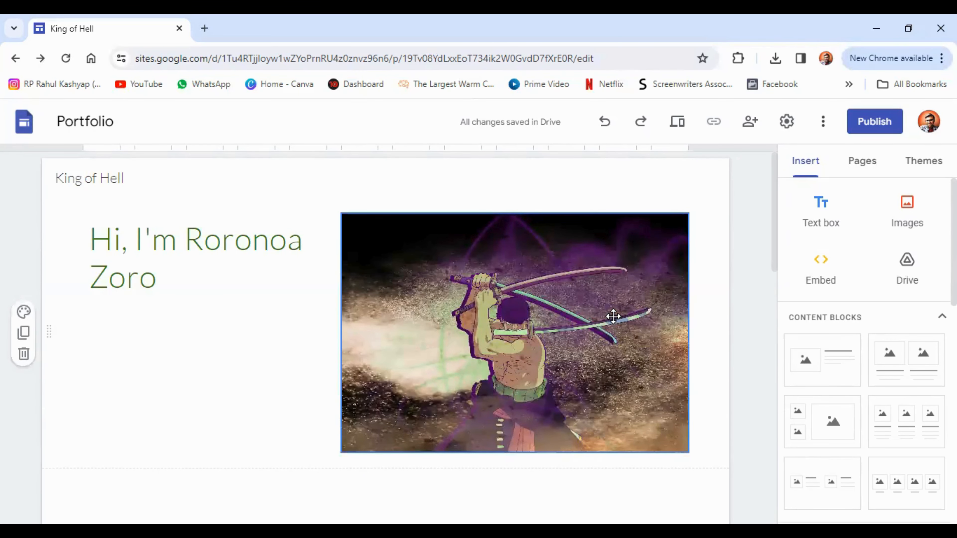
{"action": "scroll", "coordinate": [613, 319], "scroll_direction": "down", "scroll_amount": 10}
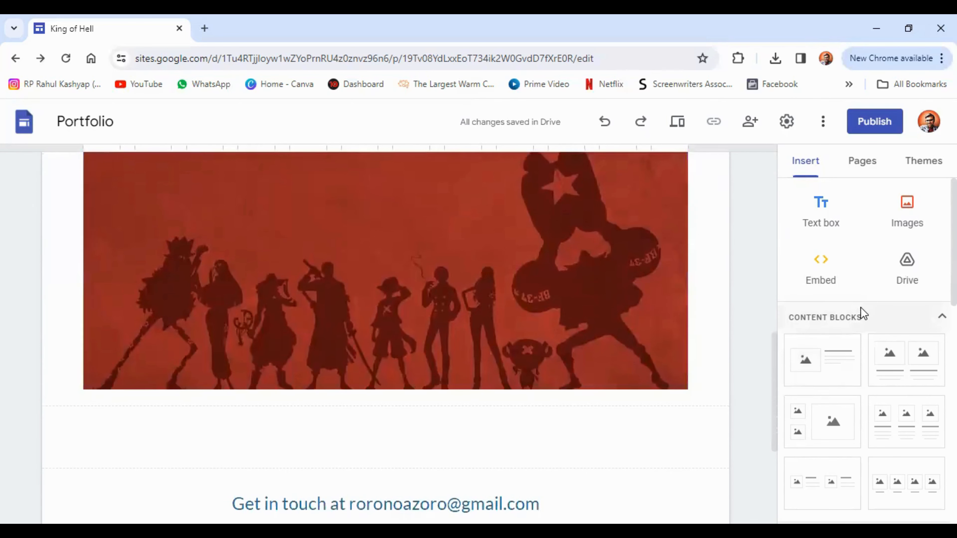
{"action": "scroll", "coordinate": [860, 309], "scroll_direction": "down", "scroll_amount": 5}
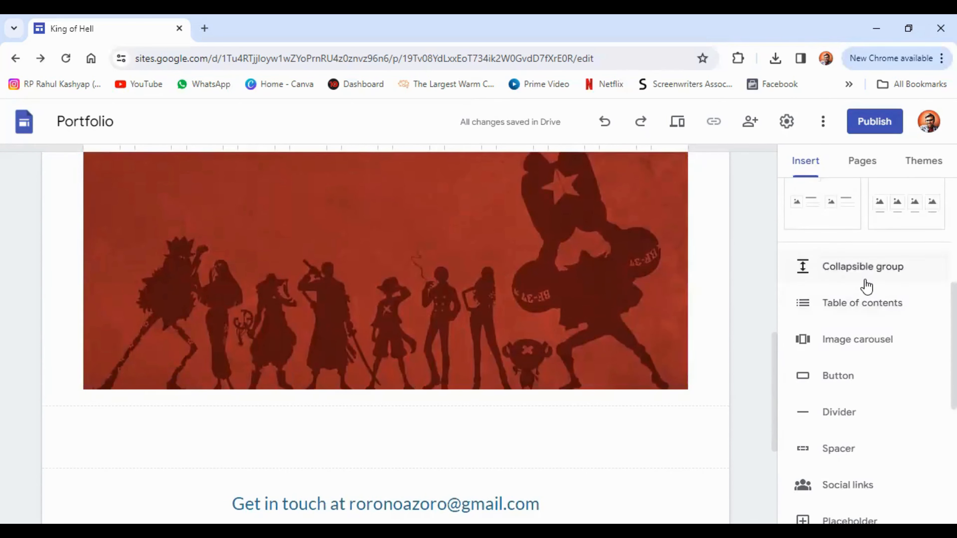
{"action": "left_click", "coordinate": [850, 278]}
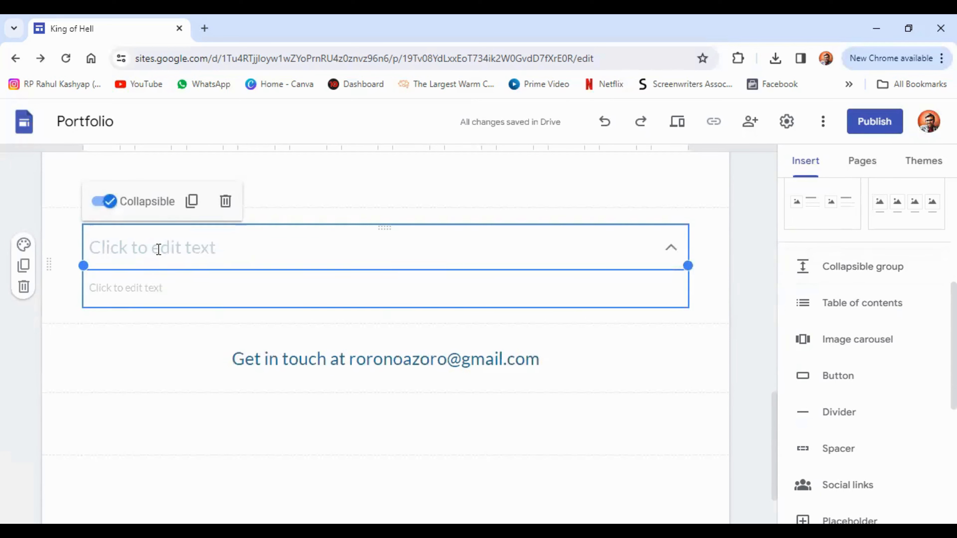
{"action": "left_click", "coordinate": [159, 249]}
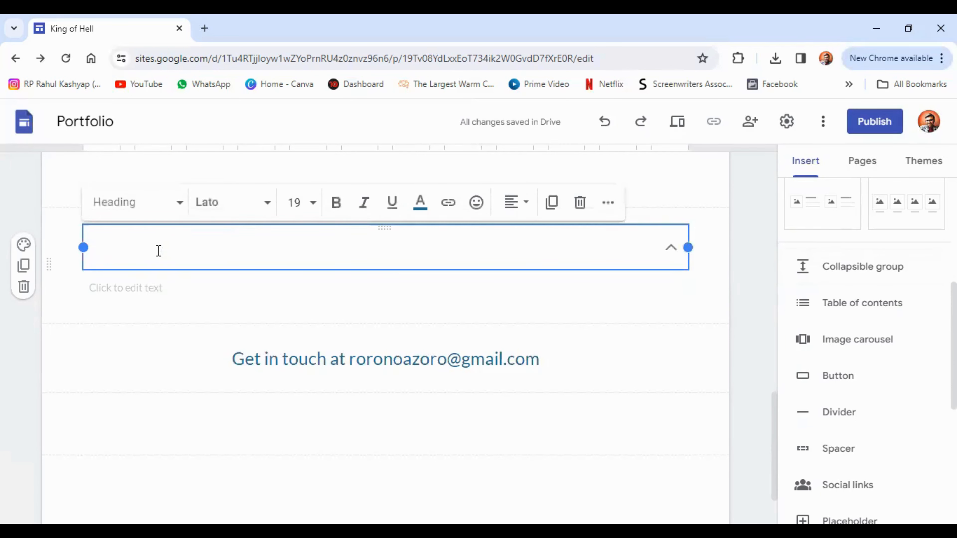
{"action": "type", "text": "Di"}
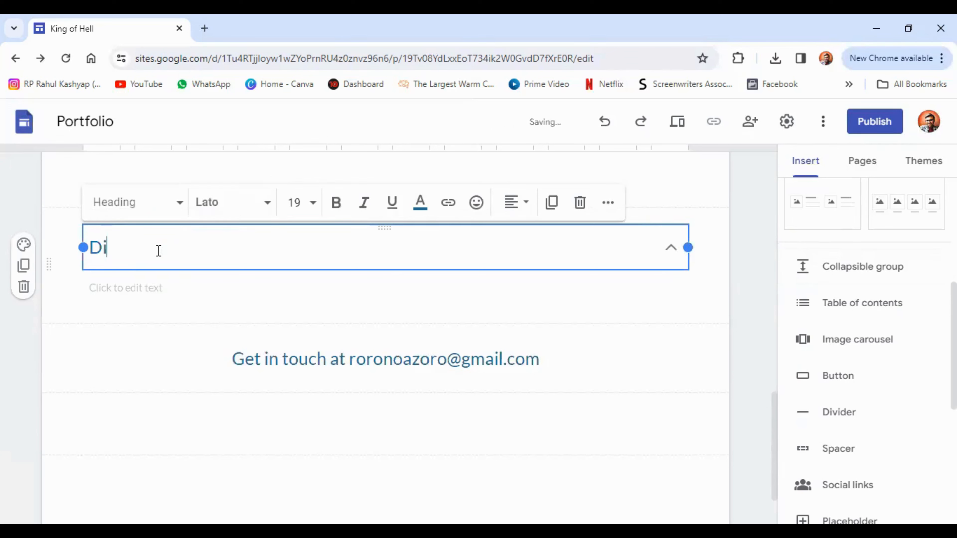
{"action": "type", "text": "rectio"}
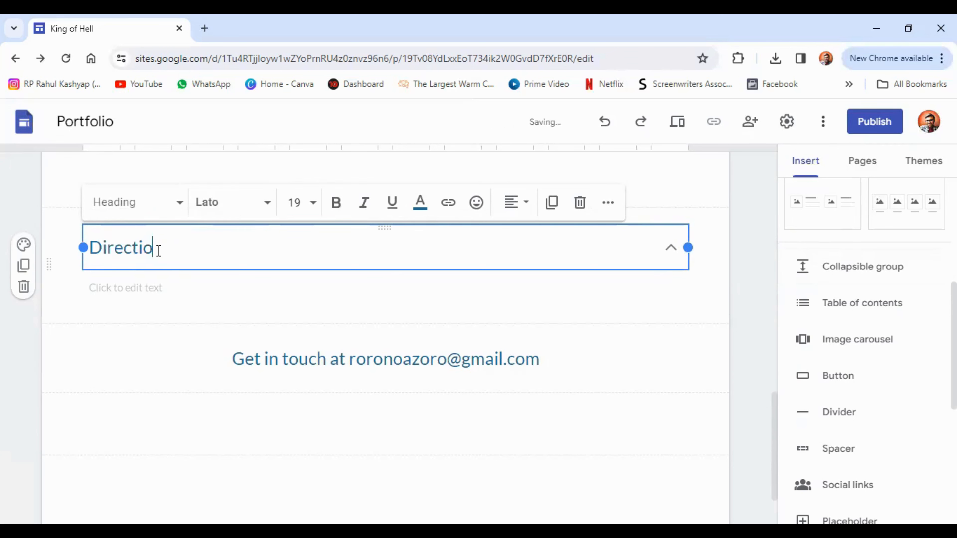
{"action": "type", "text": "ns"}
Step: Enter 'I don't know' as the group's hidden text, then test expanding and collapsing it
{"action": "left_click", "coordinate": [140, 287]}
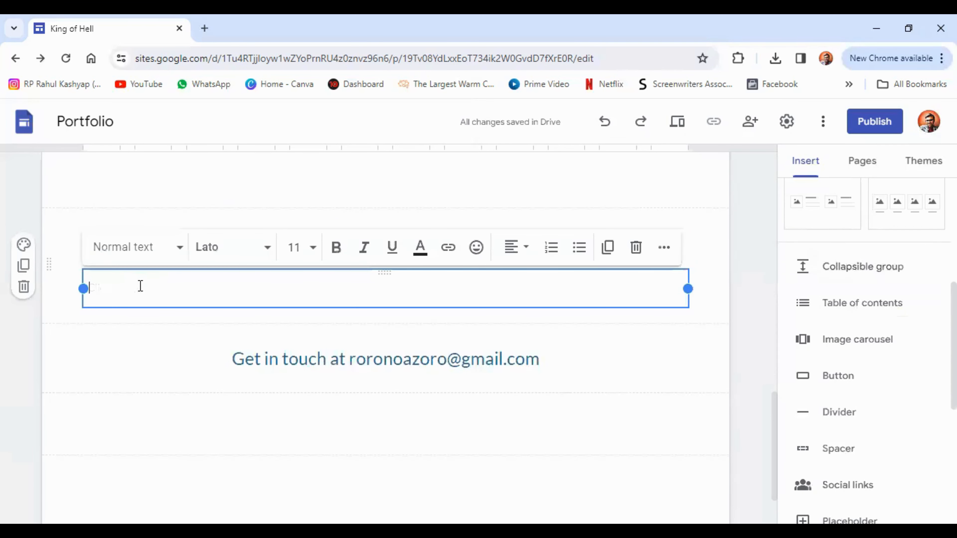
{"action": "type", "text": "I don't kno"}
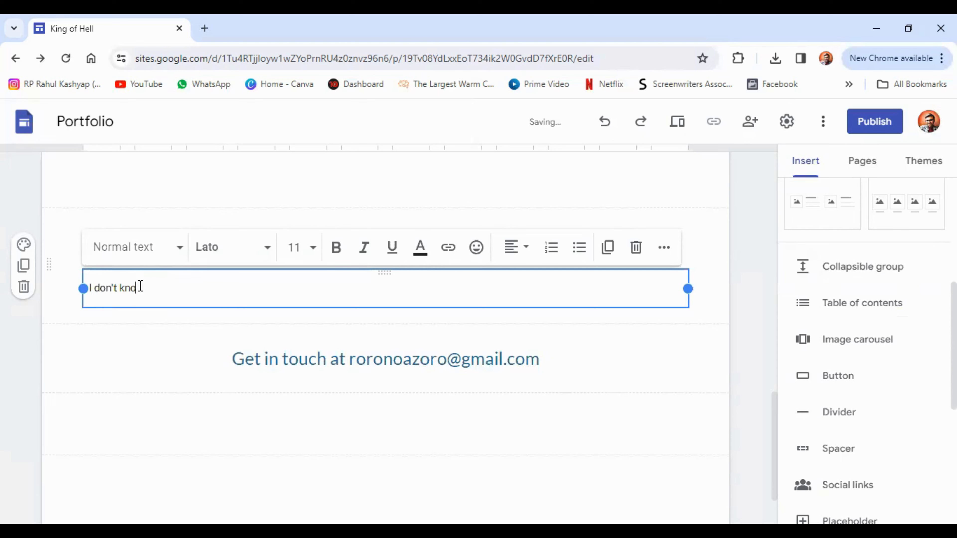
{"action": "type", "text": "w"}
{"action": "left_click", "coordinate": [739, 294]}
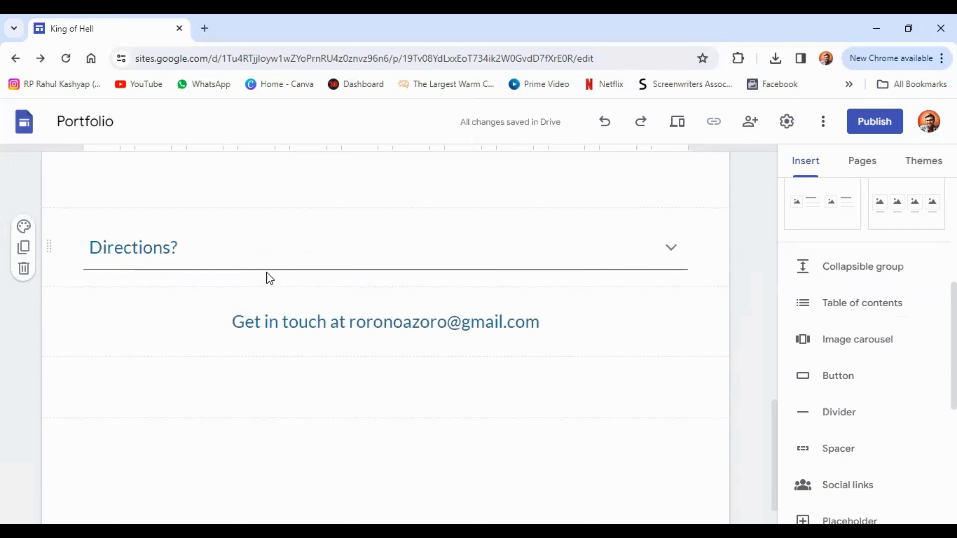
{"action": "left_click", "coordinate": [671, 246]}
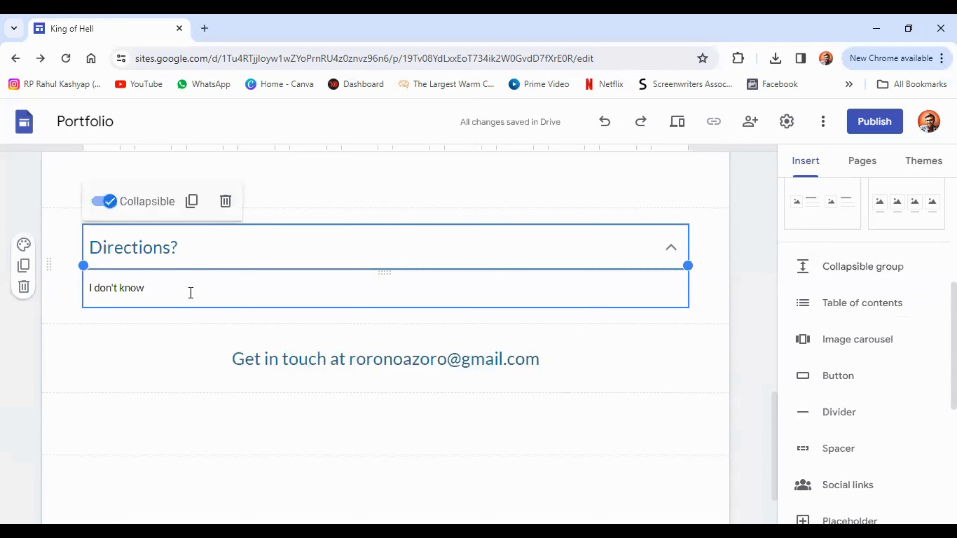
{"action": "left_click", "coordinate": [748, 331]}
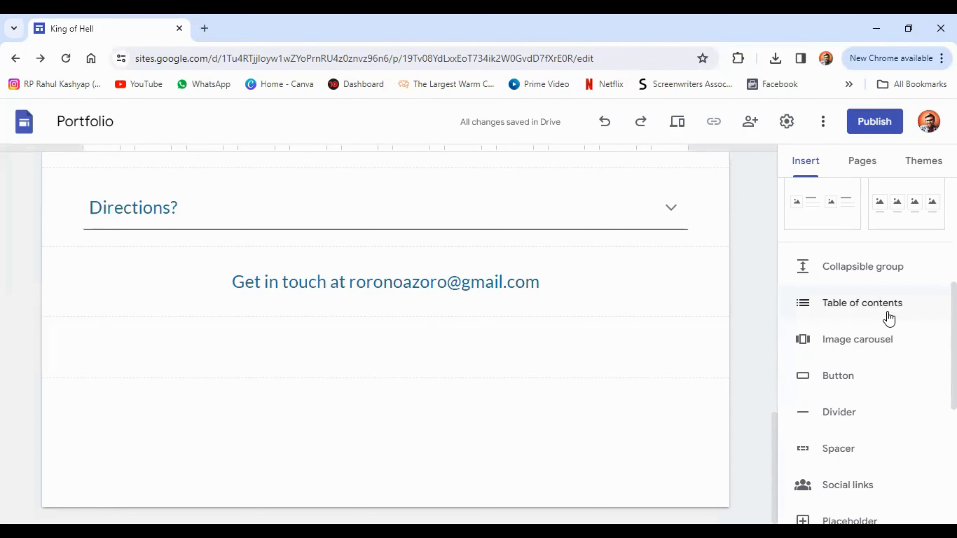
{"action": "left_click", "coordinate": [887, 313]}
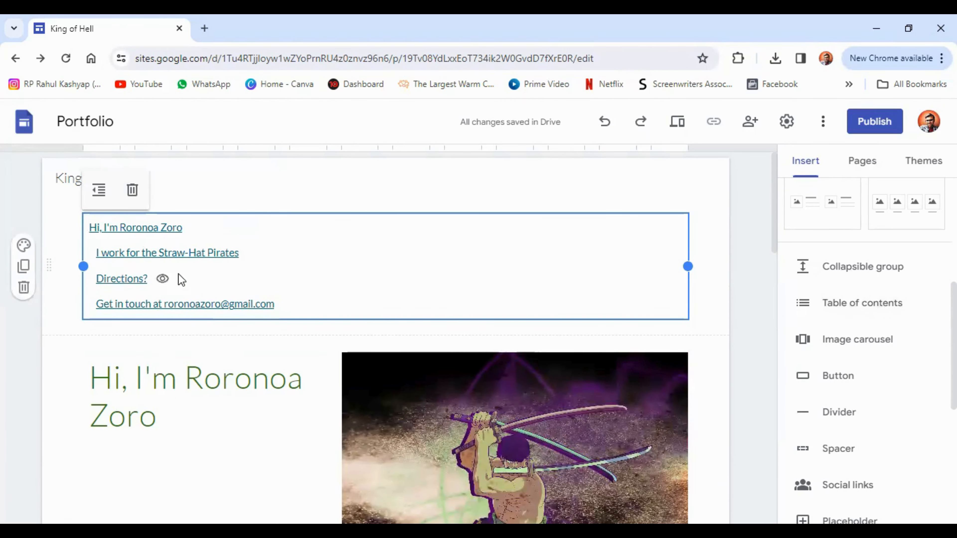
{"action": "scroll", "coordinate": [311, 310], "scroll_direction": "down", "scroll_amount": 10}
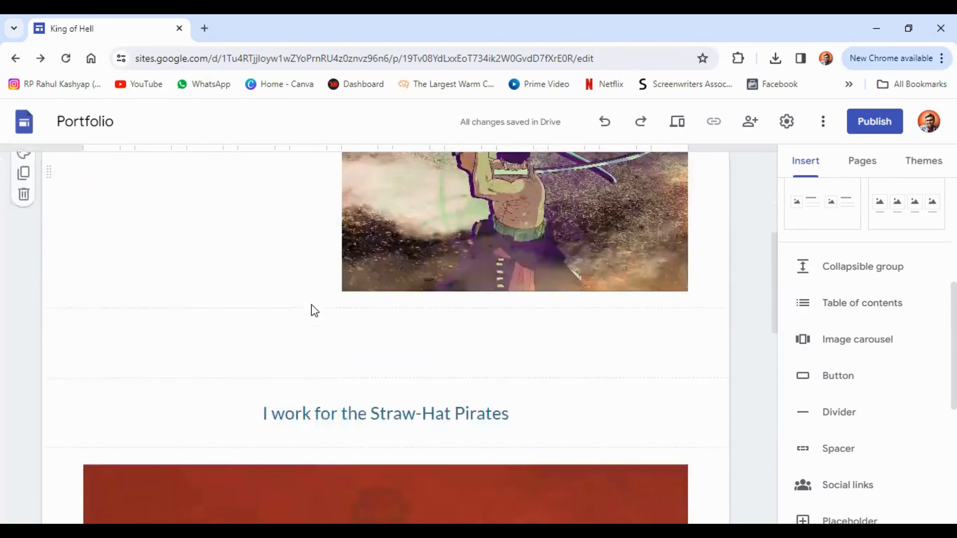
{"action": "scroll", "coordinate": [397, 298], "scroll_direction": "up", "scroll_amount": 10}
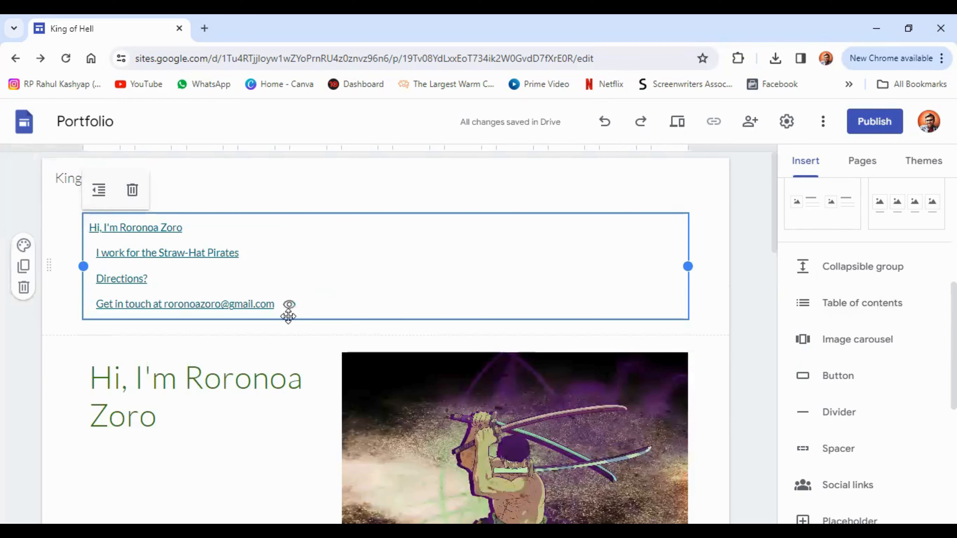
{"action": "scroll", "coordinate": [292, 319], "scroll_direction": "down", "scroll_amount": 14}
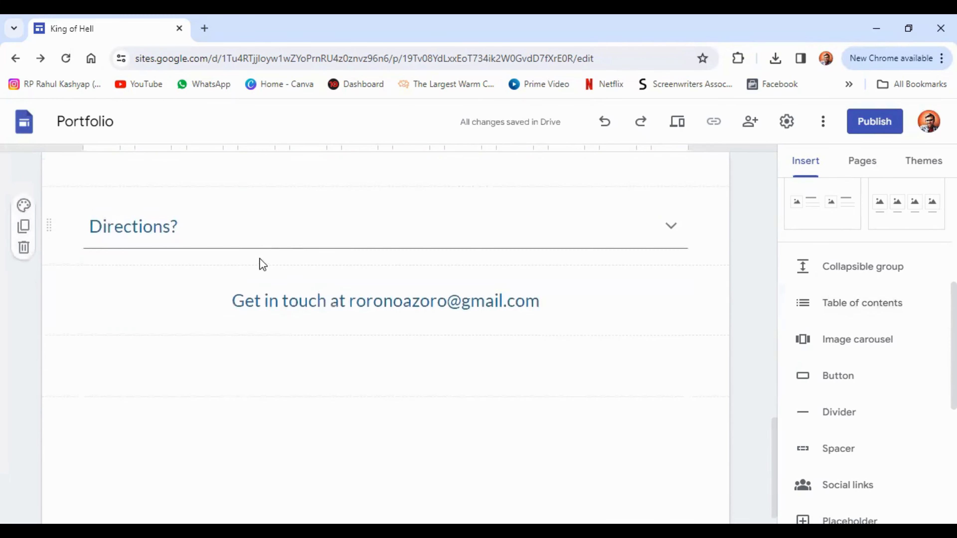
{"action": "scroll", "coordinate": [288, 335], "scroll_direction": "up", "scroll_amount": 14}
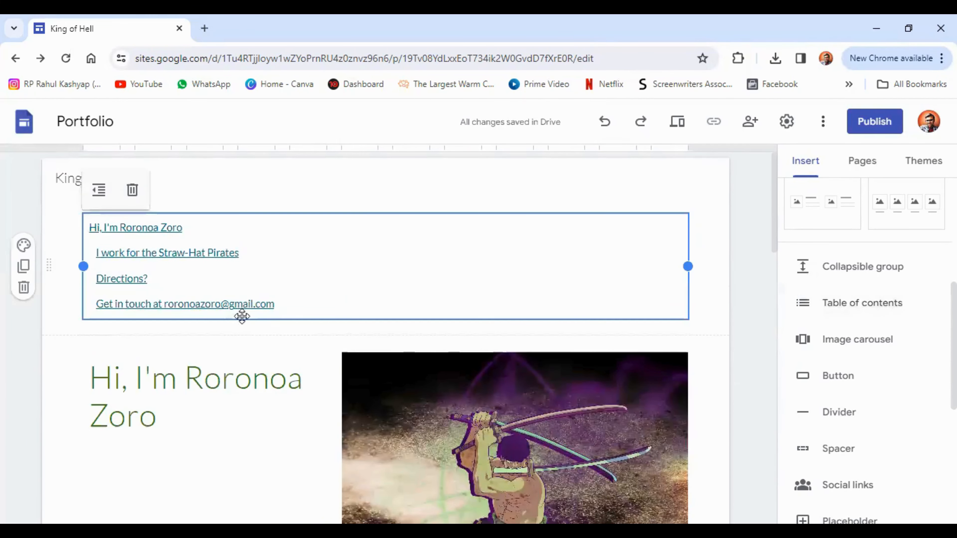
{"action": "mouse_move", "coordinate": [288, 305]}
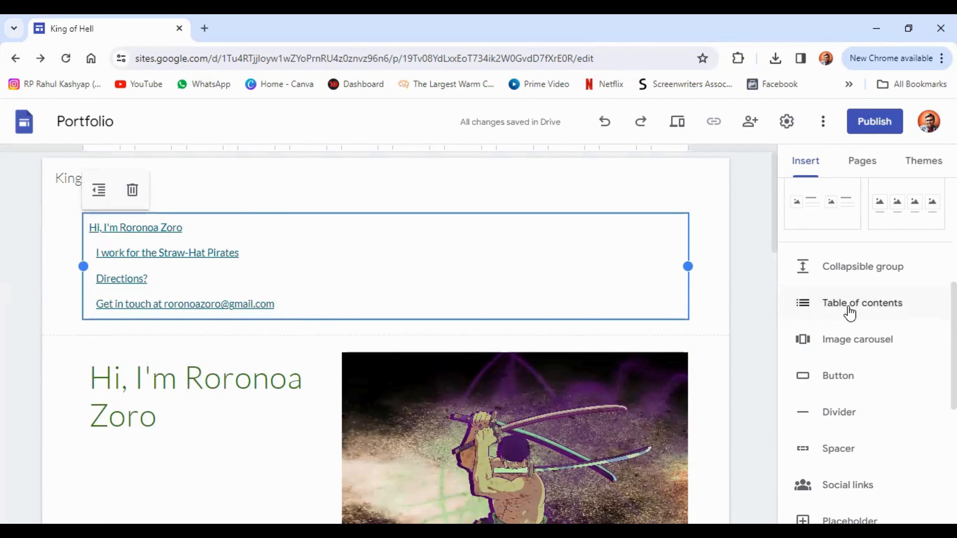
{"action": "mouse_move", "coordinate": [34, 279]}
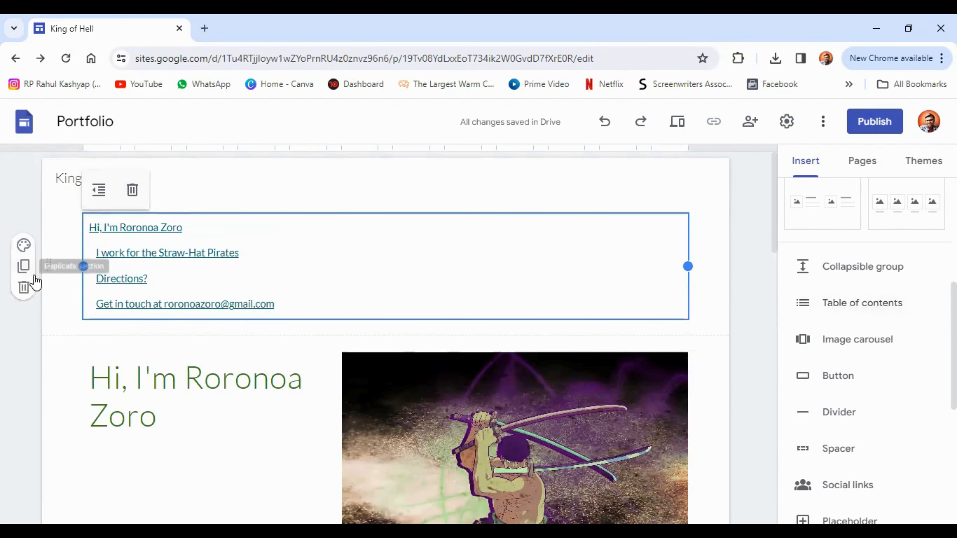
{"action": "left_click", "coordinate": [23, 287]}
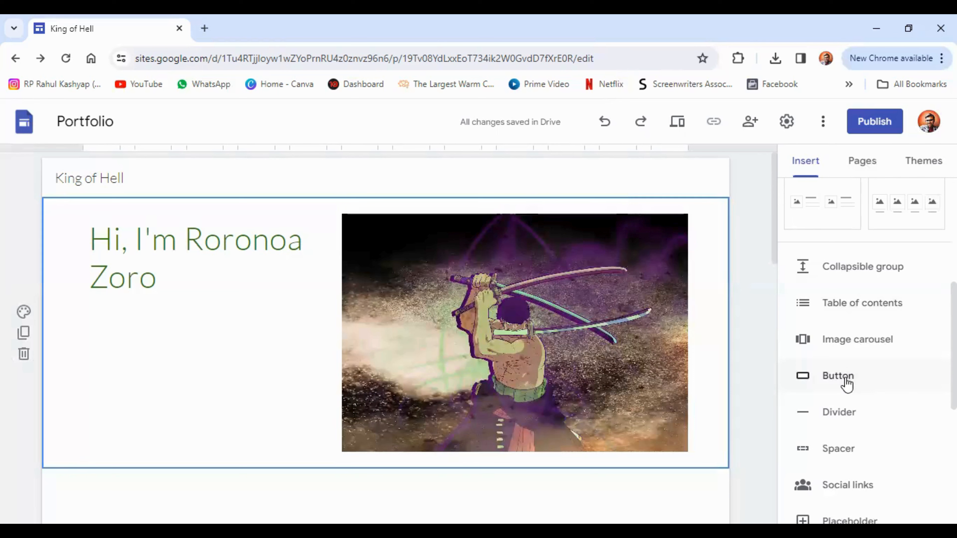
Step: Add a button named 'Know more about me', leaving its link empty for now
{"action": "left_click", "coordinate": [837, 376]}
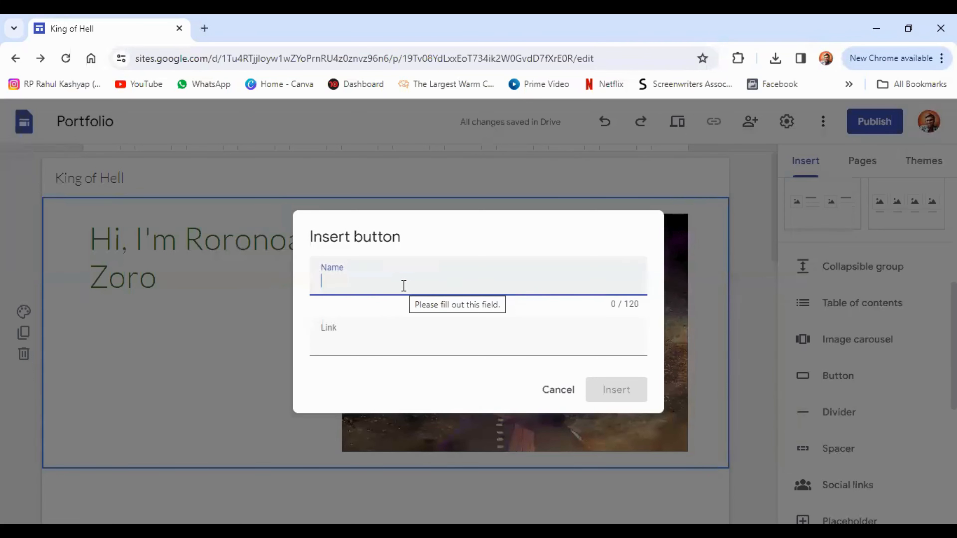
{"action": "type", "text": "K"}
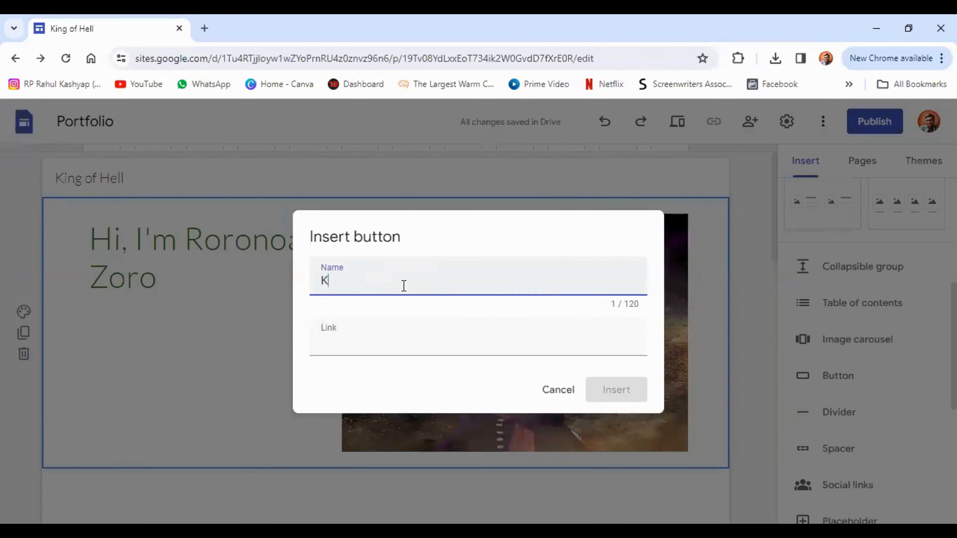
{"action": "type", "text": "now more about me"}
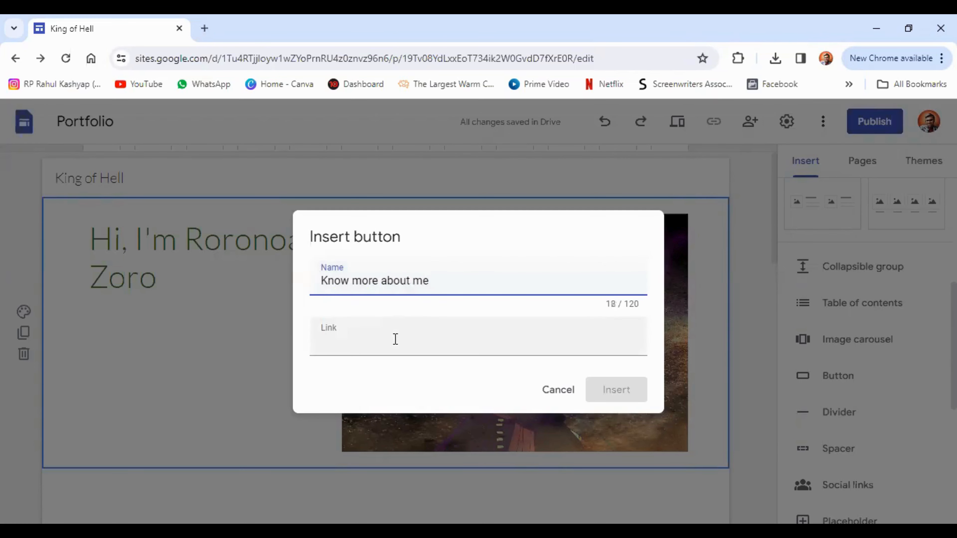
{"action": "left_click", "coordinate": [395, 347]}
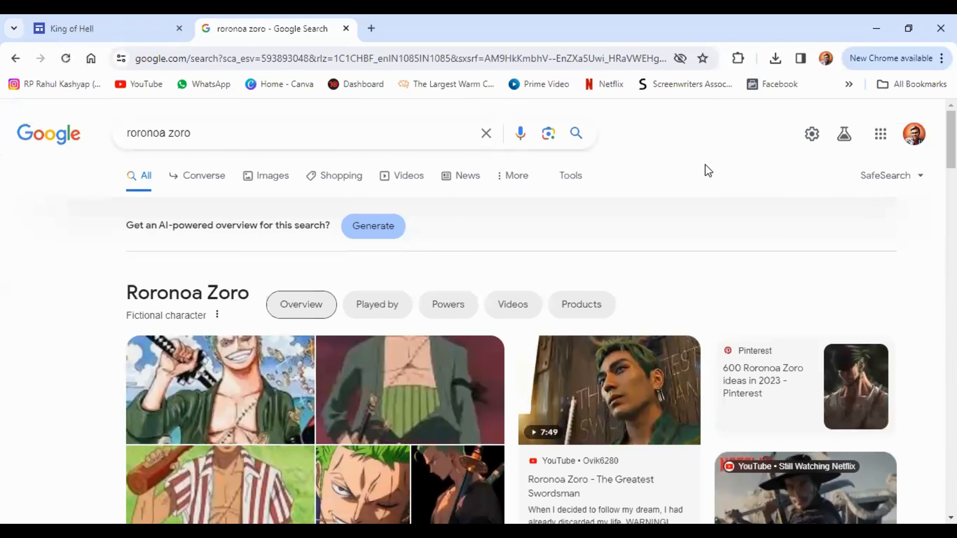
Step: Open the Roronoa Zoro Wikipedia article from the search results and copy its URL
{"action": "scroll", "coordinate": [627, 188], "scroll_direction": "down", "scroll_amount": 5}
{"action": "scroll", "coordinate": [627, 190], "scroll_direction": "down", "scroll_amount": 18}
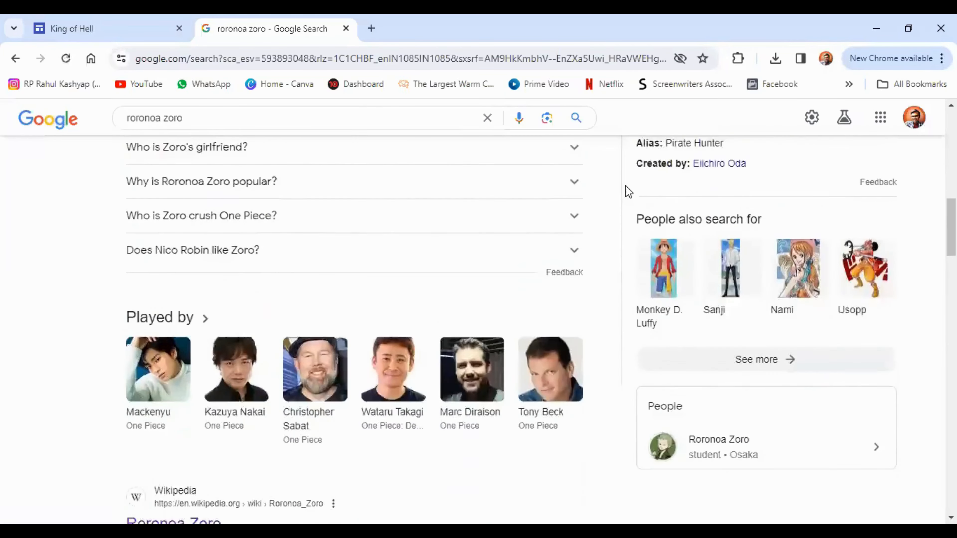
{"action": "scroll", "coordinate": [204, 181], "scroll_direction": "up", "scroll_amount": 4}
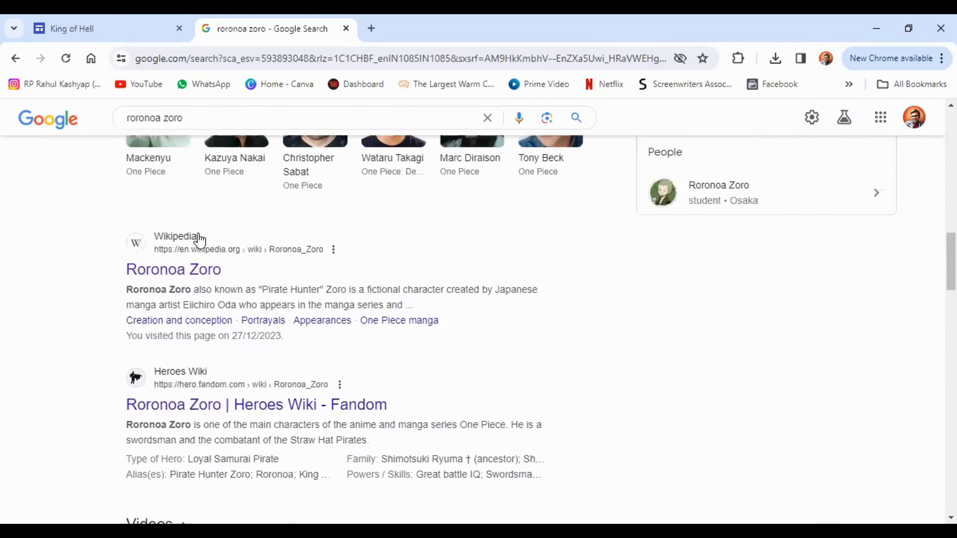
{"action": "left_click", "coordinate": [166, 273]}
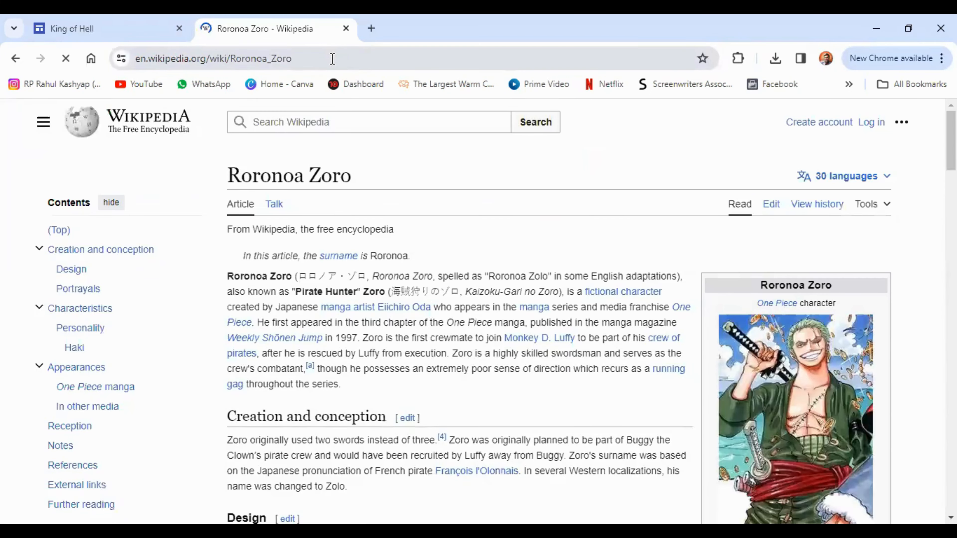
{"action": "left_click", "coordinate": [332, 59]}
{"action": "right_click", "coordinate": [309, 59]}
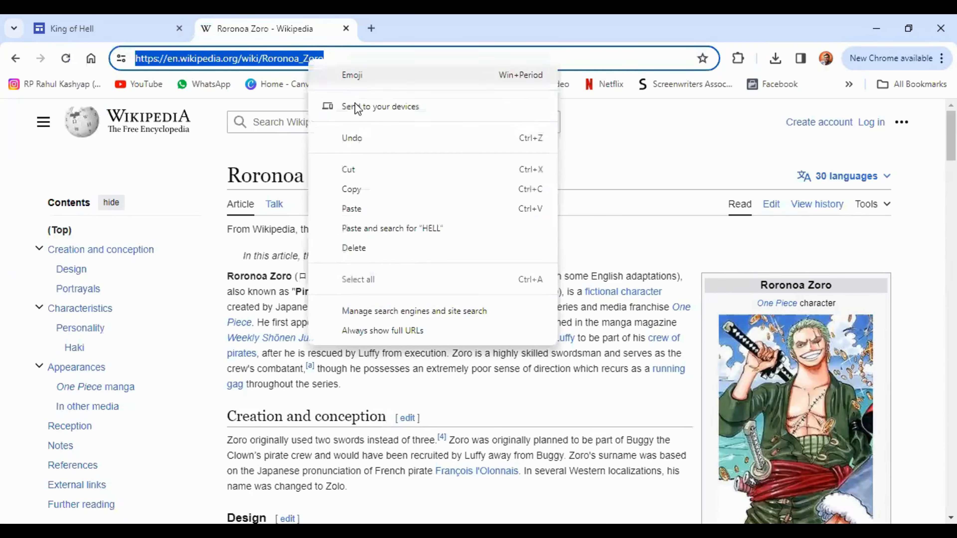
{"action": "left_click", "coordinate": [358, 190]}
Step: Paste the Wikipedia URL as the button's link and insert the button
{"action": "left_click", "coordinate": [107, 28]}
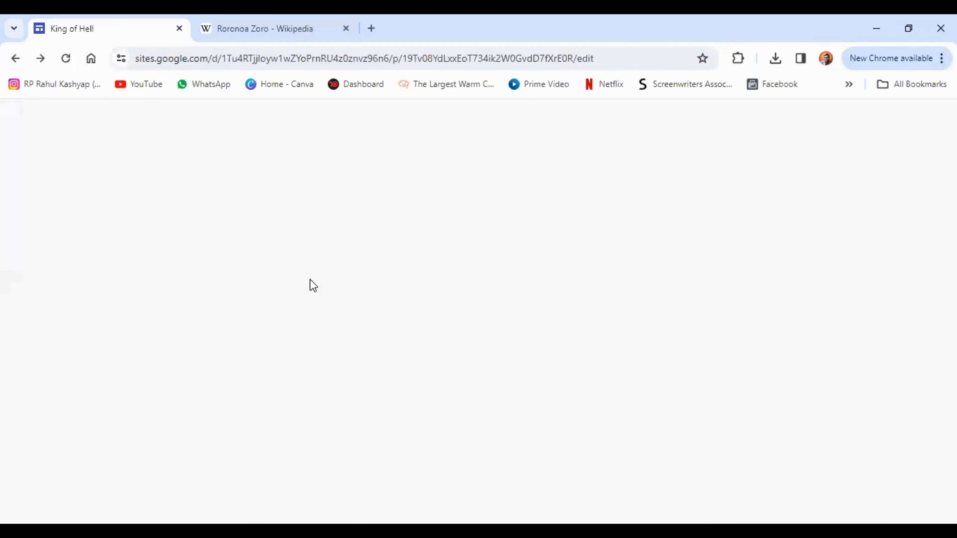
{"action": "right_click", "coordinate": [372, 339]}
{"action": "left_click", "coordinate": [410, 203]}
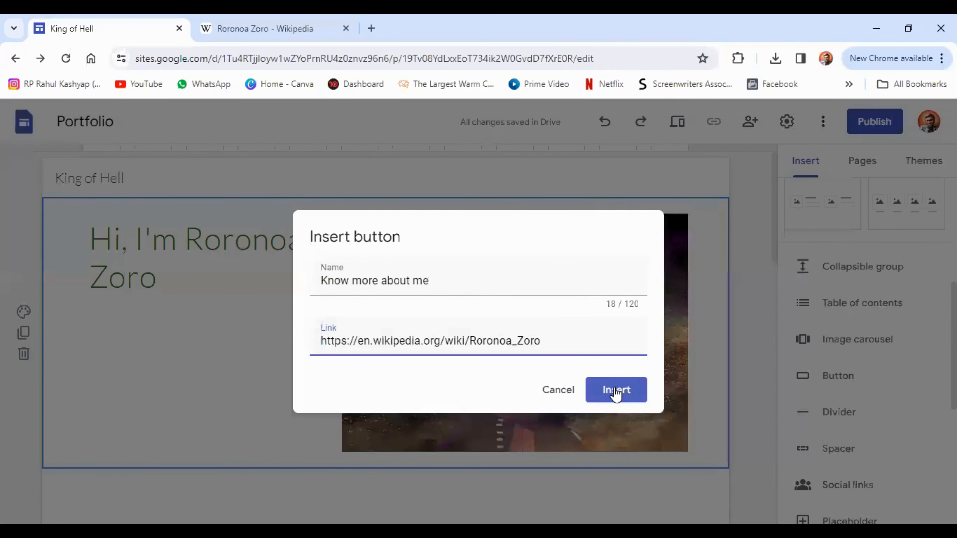
{"action": "left_click", "coordinate": [607, 394]}
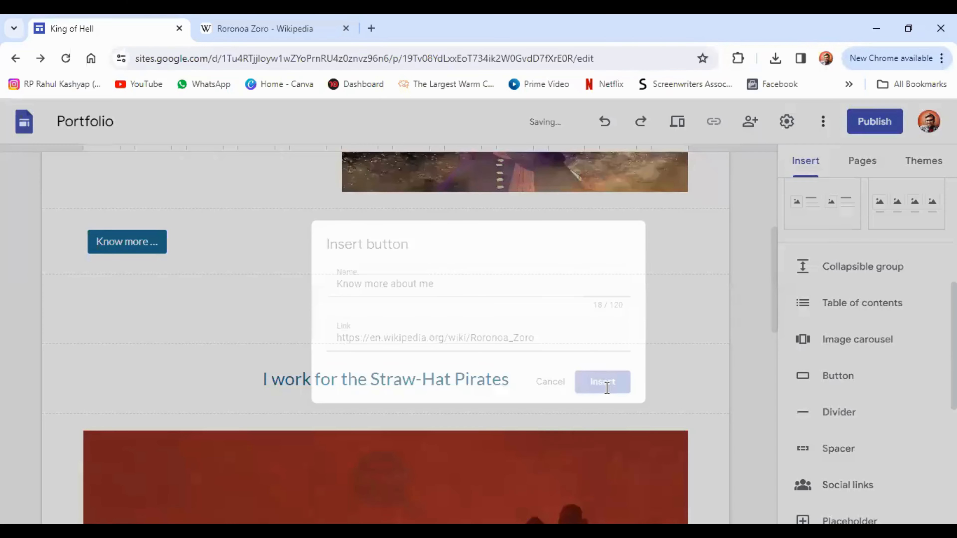
Step: Move the button under the 'Hi, I'm Roronoa Zoro' heading and shorten its name to 'Know more'
{"action": "scroll", "coordinate": [225, 325], "scroll_direction": "up", "scroll_amount": 7}
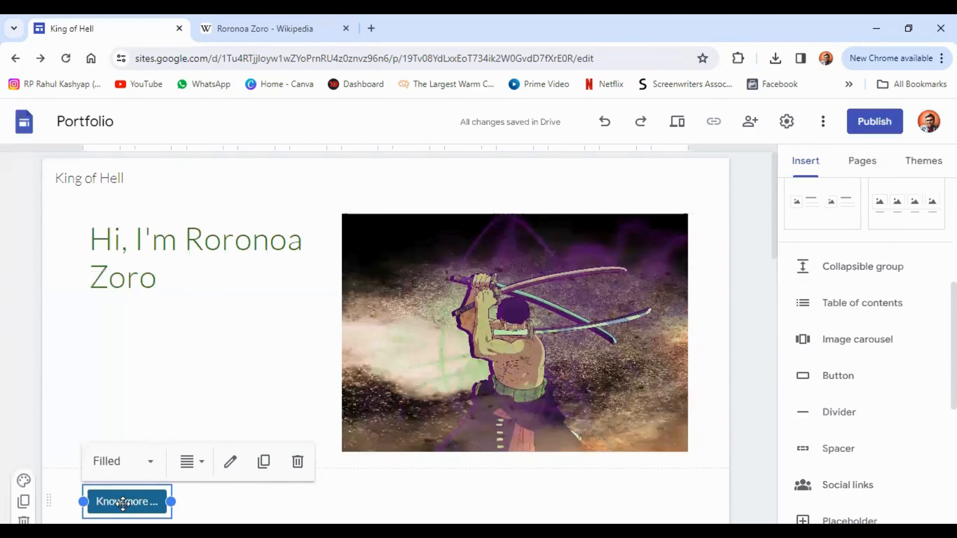
{"action": "left_click_drag", "start_coordinate": [120, 503], "coordinate": [122, 297]}
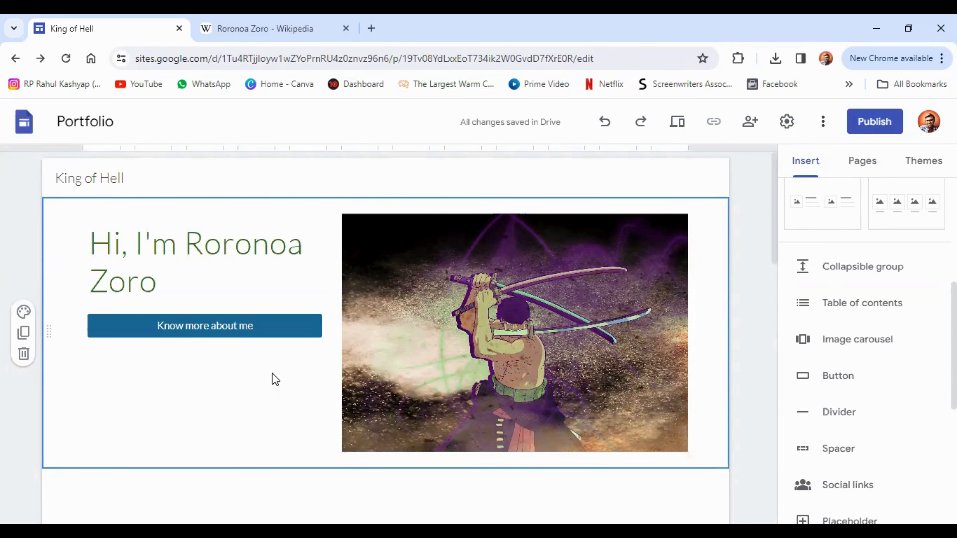
{"action": "double_click", "coordinate": [259, 326]}
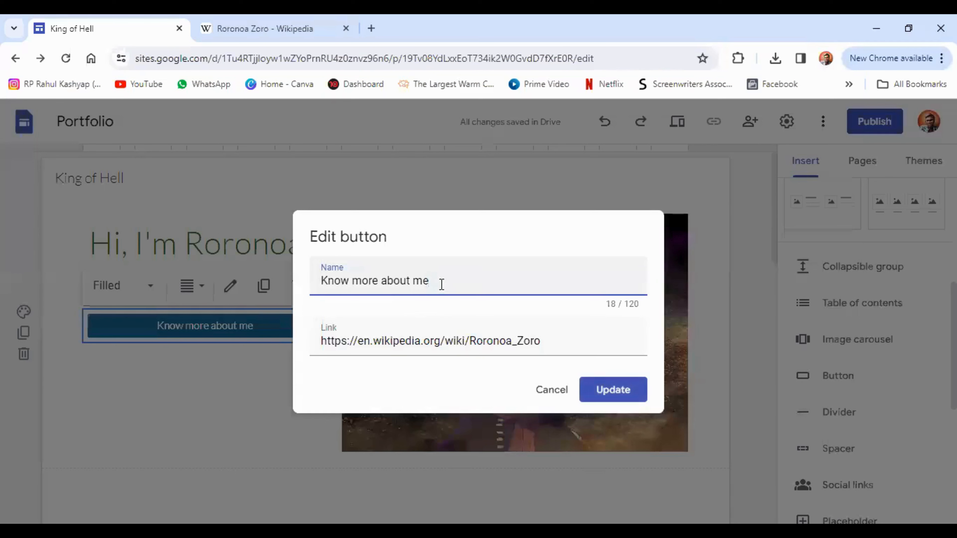
{"action": "left_click_drag", "start_coordinate": [443, 285], "coordinate": [379, 285]}
{"action": "key", "text": "BackSpace"}
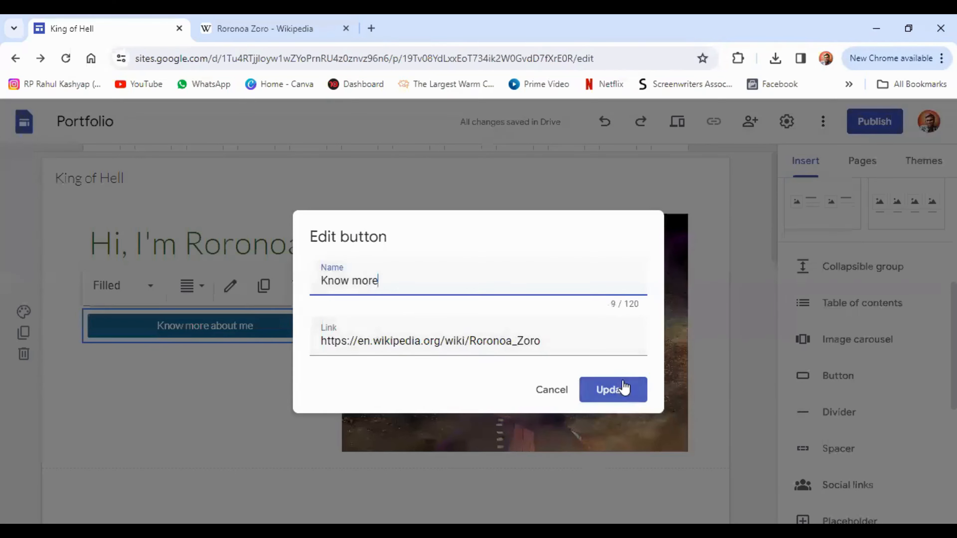
{"action": "left_click", "coordinate": [619, 393]}
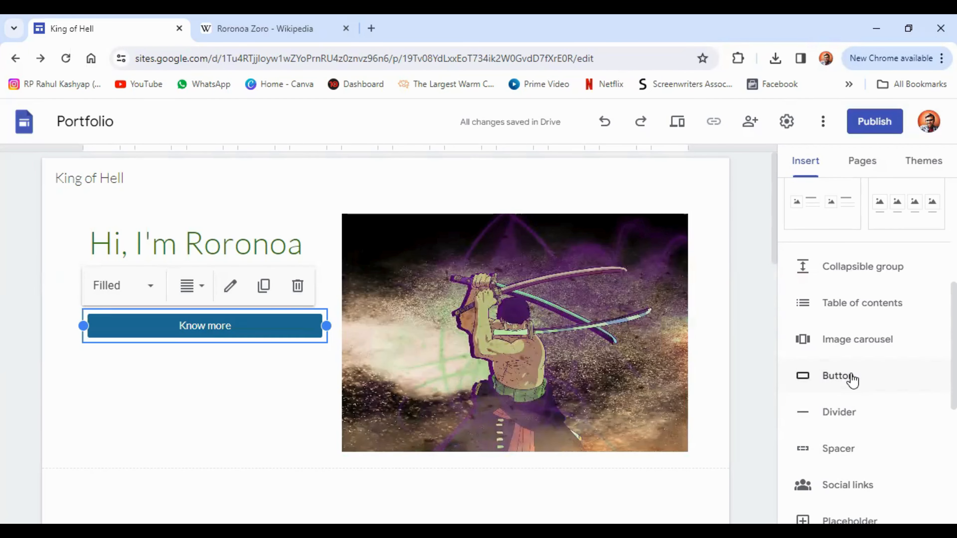
Step: Remove the trial divider and the empty spacer below the Straw-Hat Pirates heading
{"action": "scroll", "coordinate": [852, 378], "scroll_direction": "down", "scroll_amount": 2}
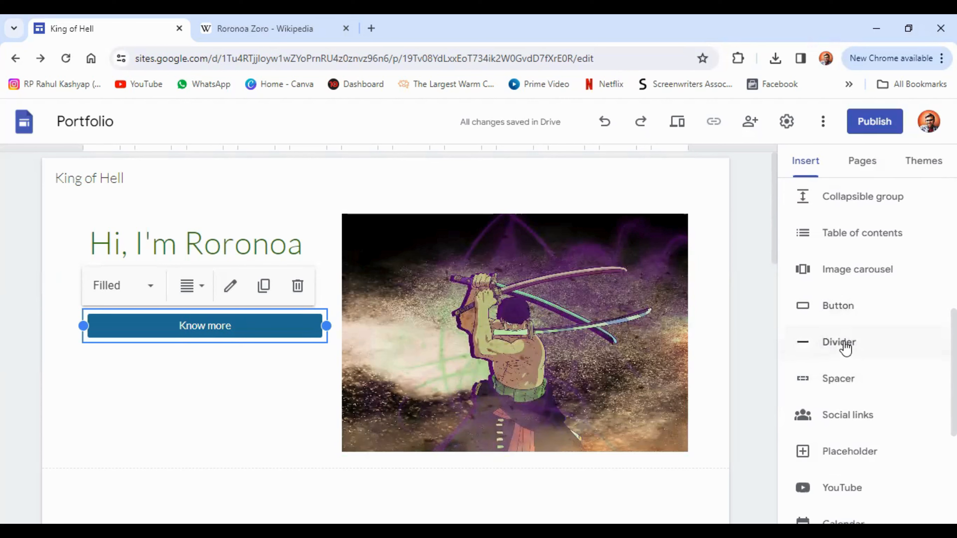
{"action": "left_click", "coordinate": [832, 350]}
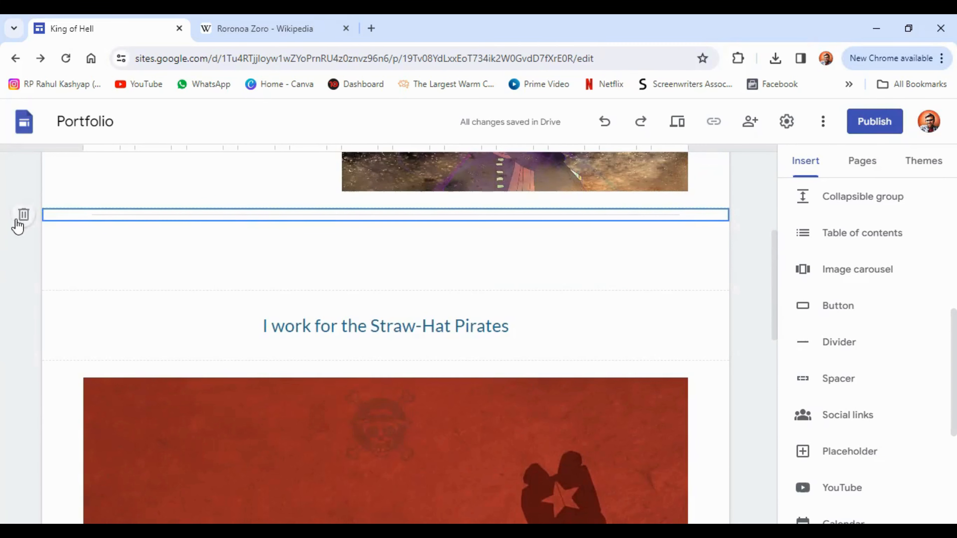
{"action": "left_click", "coordinate": [24, 215]}
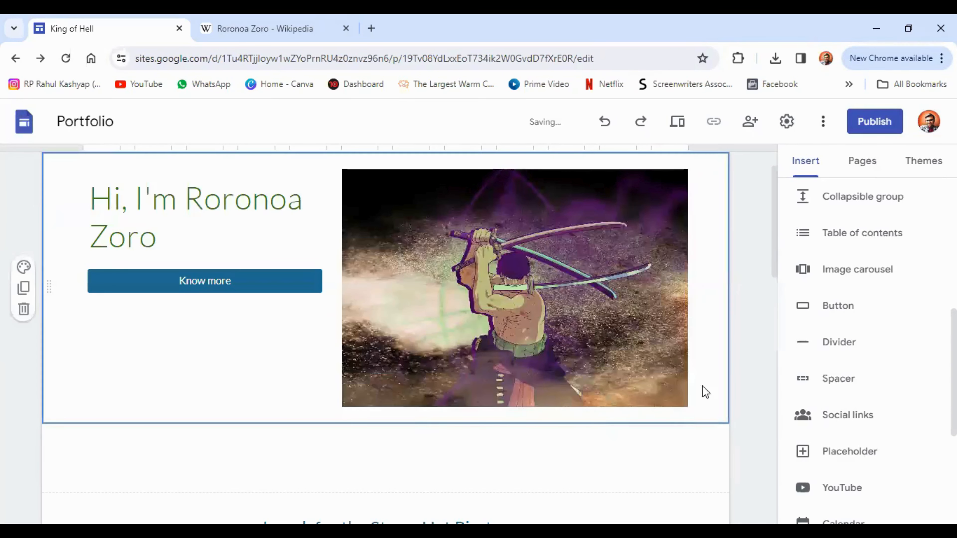
{"action": "scroll", "coordinate": [577, 258], "scroll_direction": "down", "scroll_amount": 5}
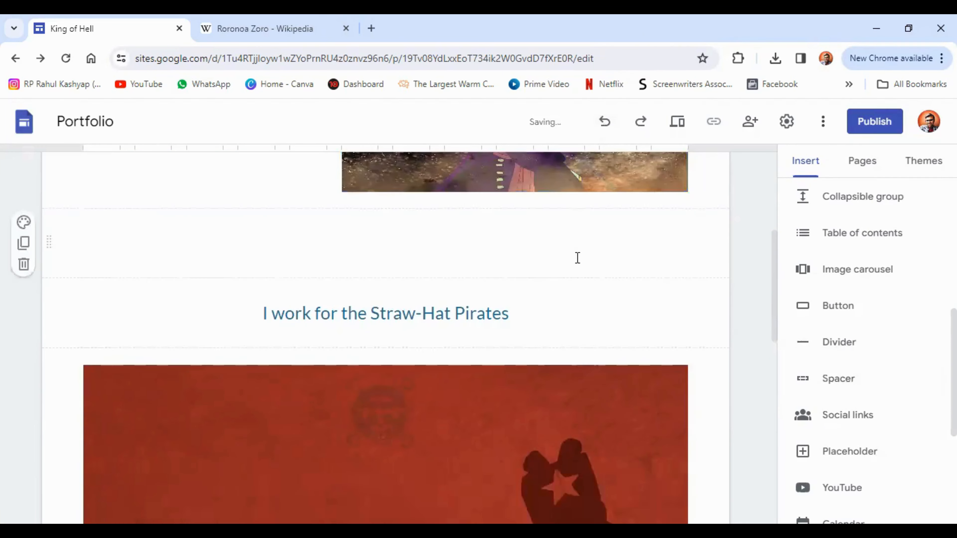
{"action": "left_click", "coordinate": [839, 380]}
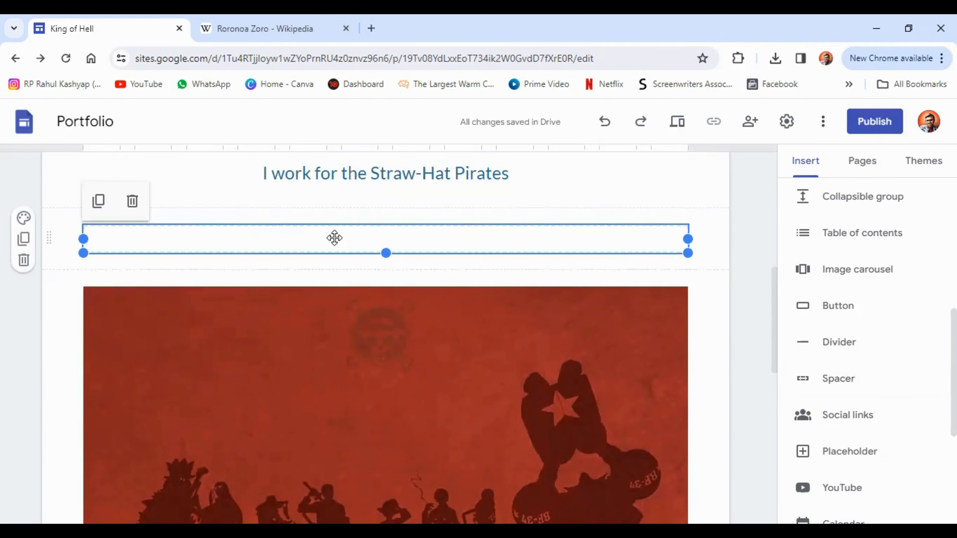
{"action": "left_click", "coordinate": [22, 261]}
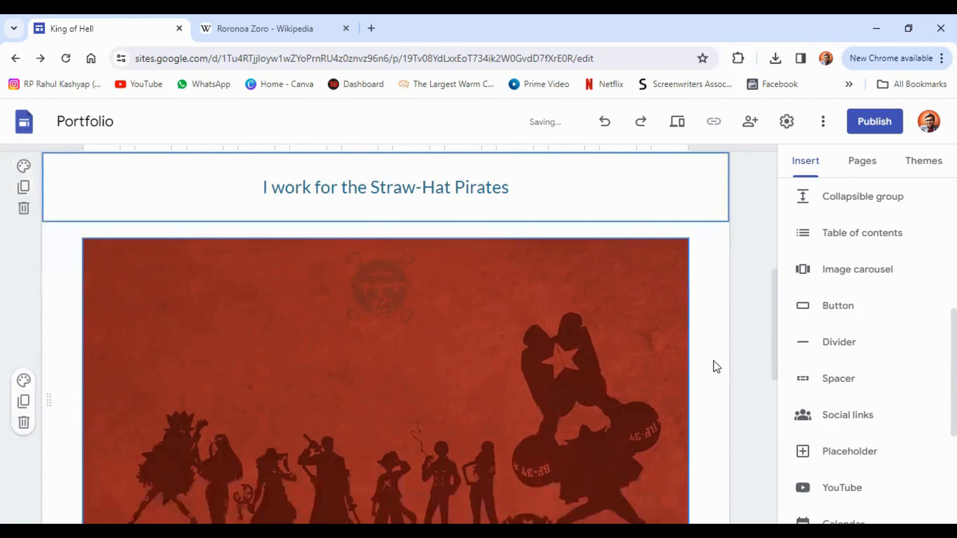
{"action": "scroll", "coordinate": [783, 316], "scroll_direction": "down", "scroll_amount": 4}
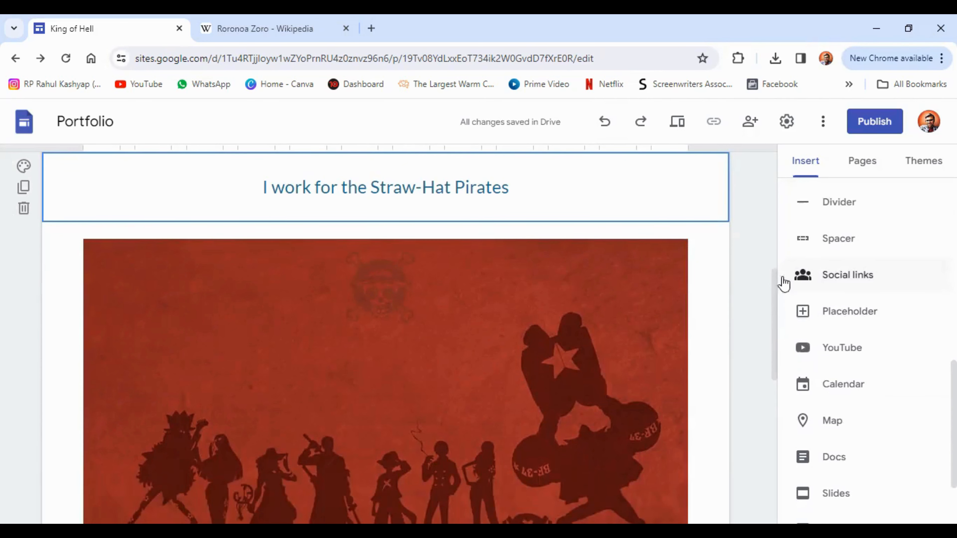
Step: Insert a social media links block with a fourth link field added
{"action": "scroll", "coordinate": [482, 303], "scroll_direction": "down", "scroll_amount": 8}
{"action": "scroll", "coordinate": [485, 307], "scroll_direction": "down", "scroll_amount": 4}
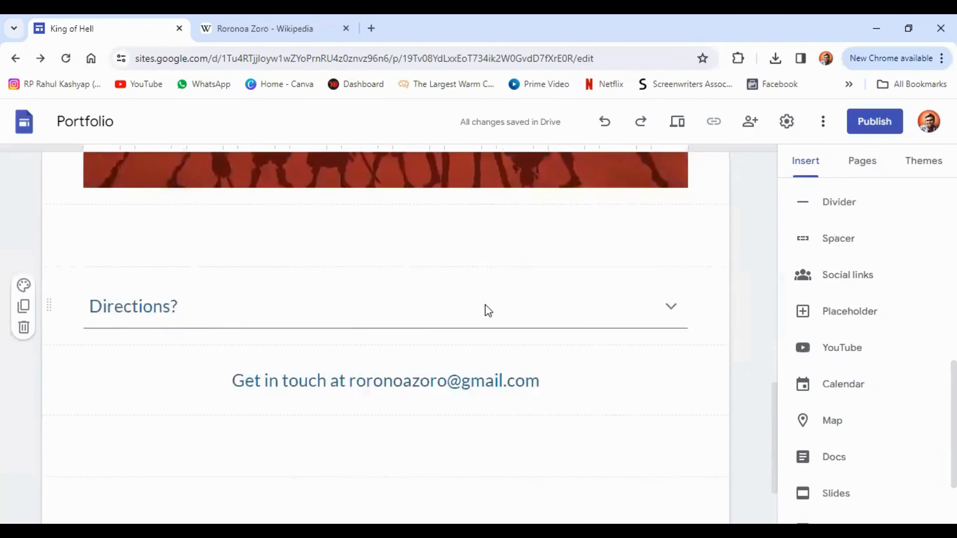
{"action": "left_click", "coordinate": [835, 281]}
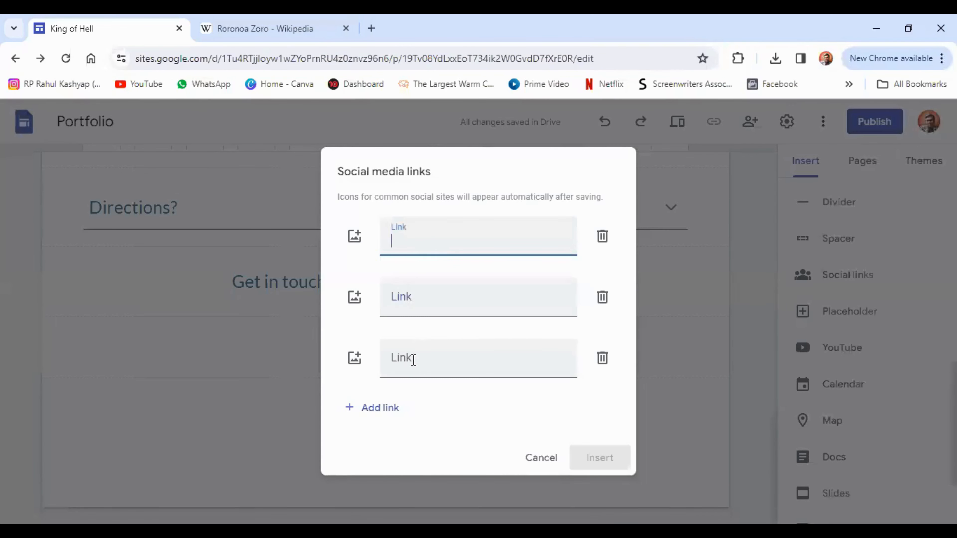
{"action": "left_click", "coordinate": [390, 408]}
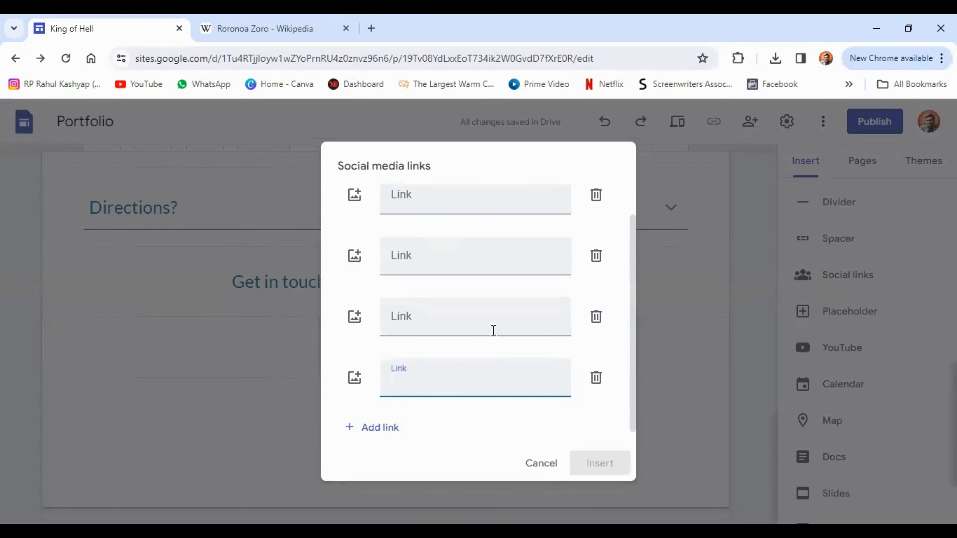
Step: Copy the Instagram profile address from the Instagram tab
{"action": "scroll", "coordinate": [497, 325], "scroll_direction": "up", "scroll_amount": 2}
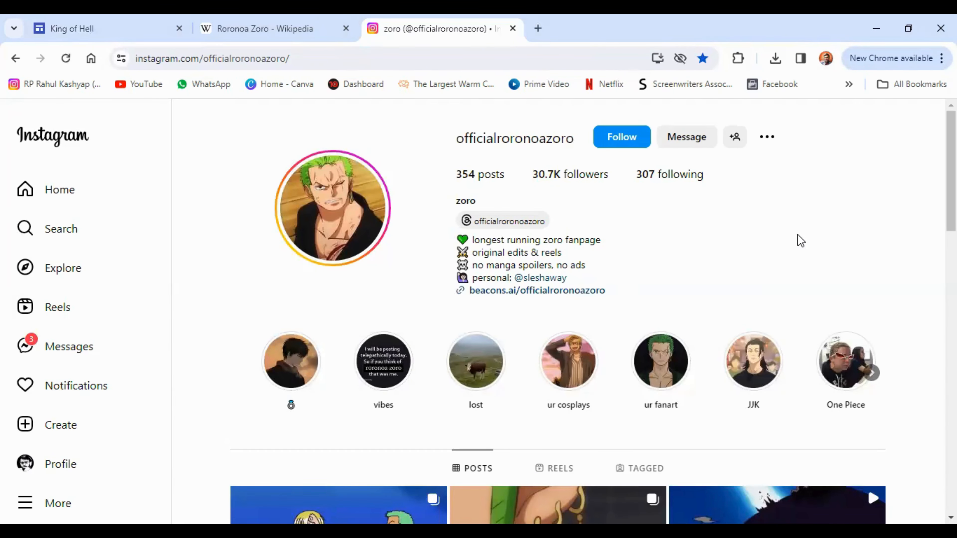
{"action": "left_click", "coordinate": [391, 61]}
{"action": "right_click", "coordinate": [214, 61]}
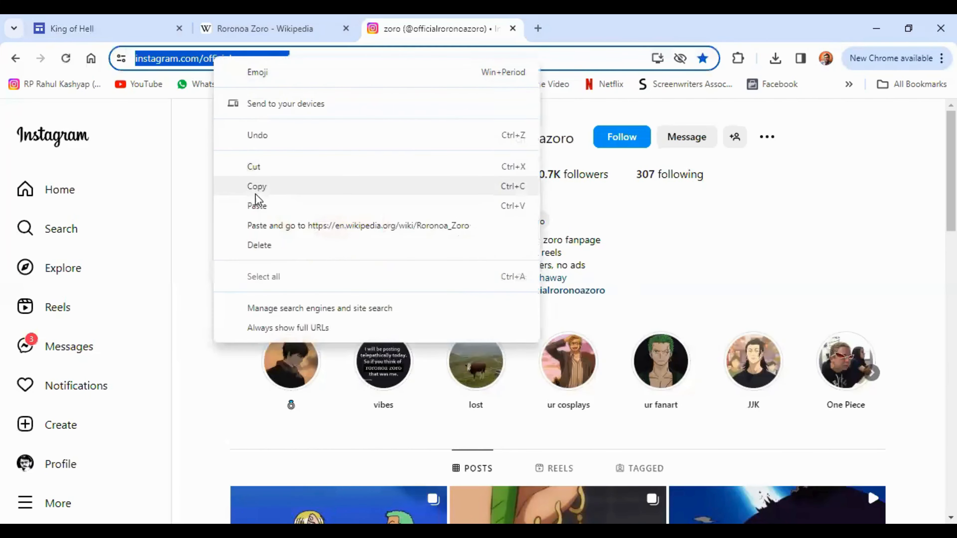
{"action": "left_click", "coordinate": [256, 186]}
{"action": "left_click", "coordinate": [74, 27]}
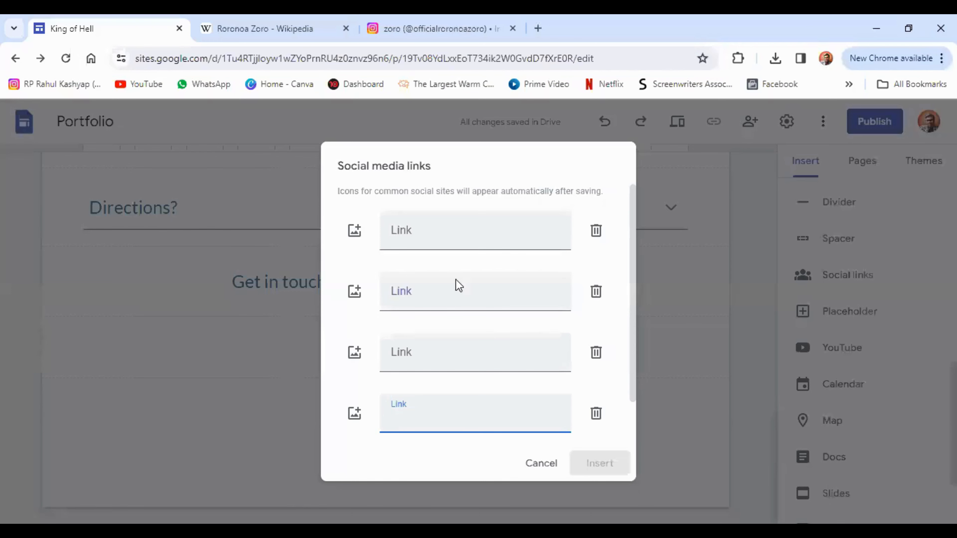
Step: Paste the Instagram address into the first link field and insert the social link
{"action": "left_click", "coordinate": [437, 226]}
{"action": "right_click", "coordinate": [436, 230]}
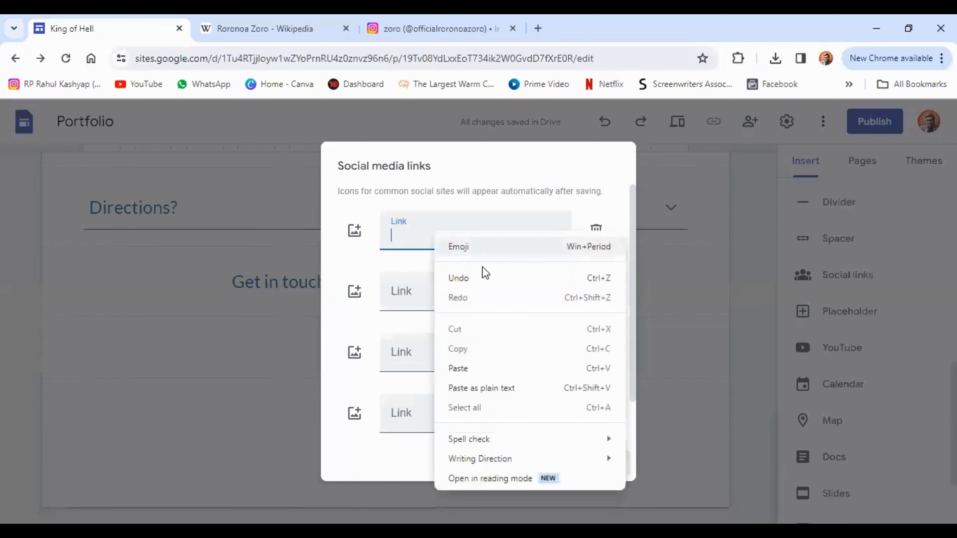
{"action": "left_click", "coordinate": [482, 370]}
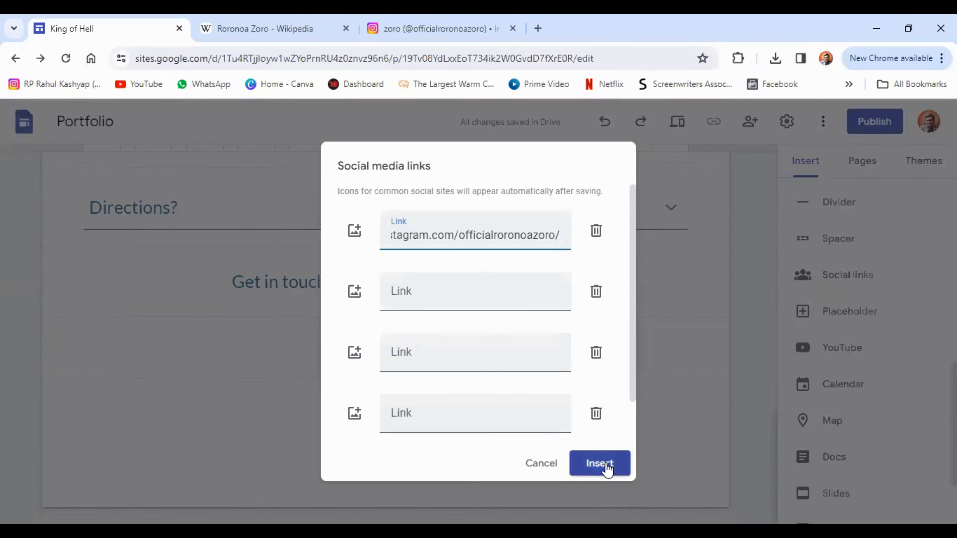
{"action": "left_click", "coordinate": [599, 463]}
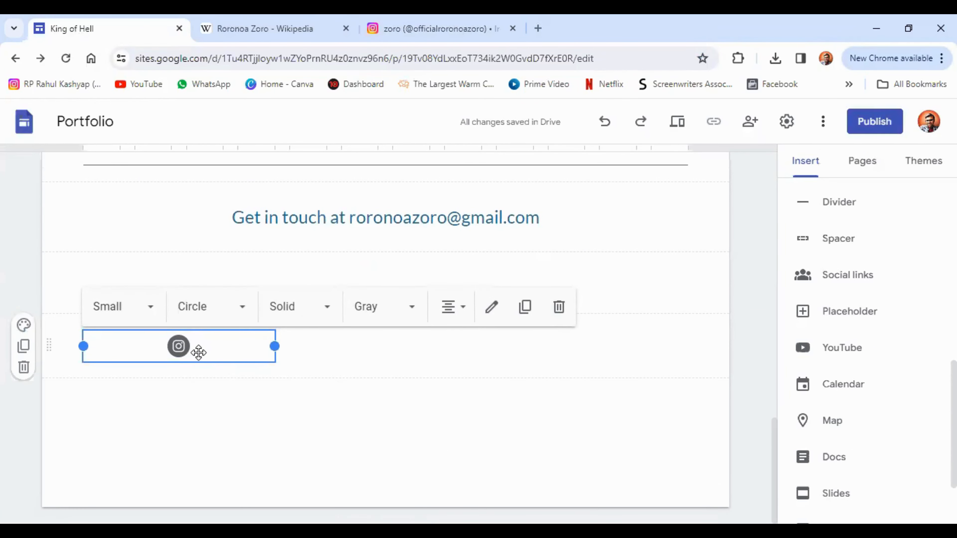
Step: Style the Instagram icon as medium, square and outline
{"action": "left_click", "coordinate": [139, 315]}
{"action": "left_click", "coordinate": [125, 380]}
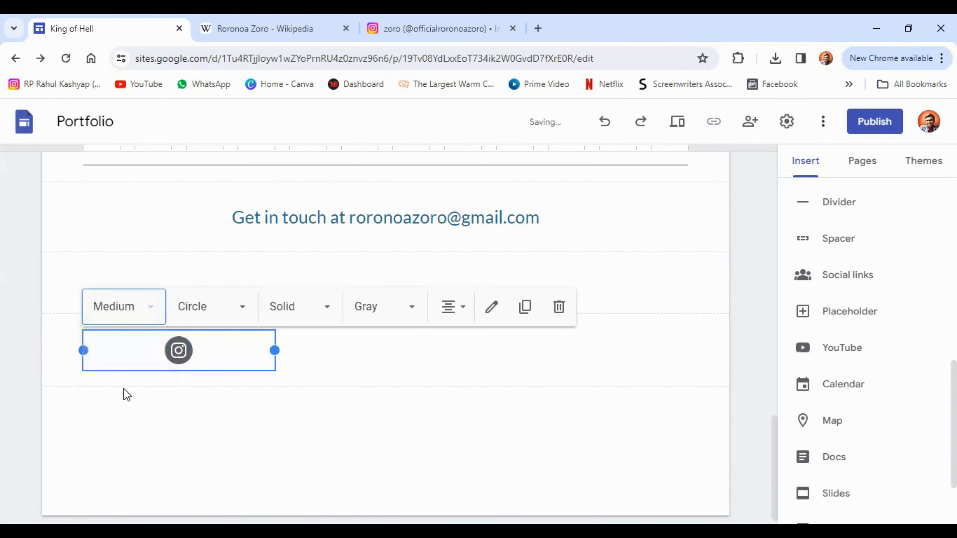
{"action": "left_click", "coordinate": [211, 318]}
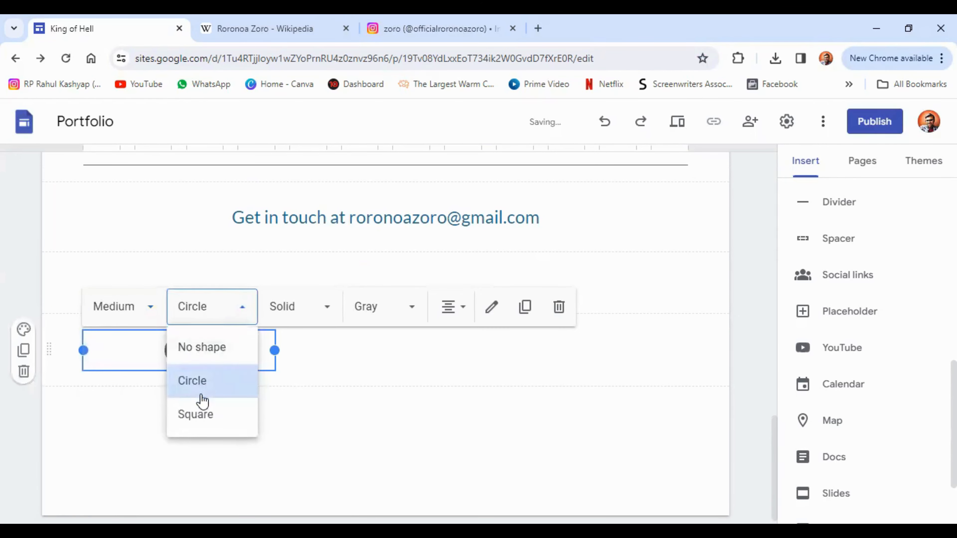
{"action": "left_click", "coordinate": [200, 416]}
{"action": "left_click", "coordinate": [327, 317]}
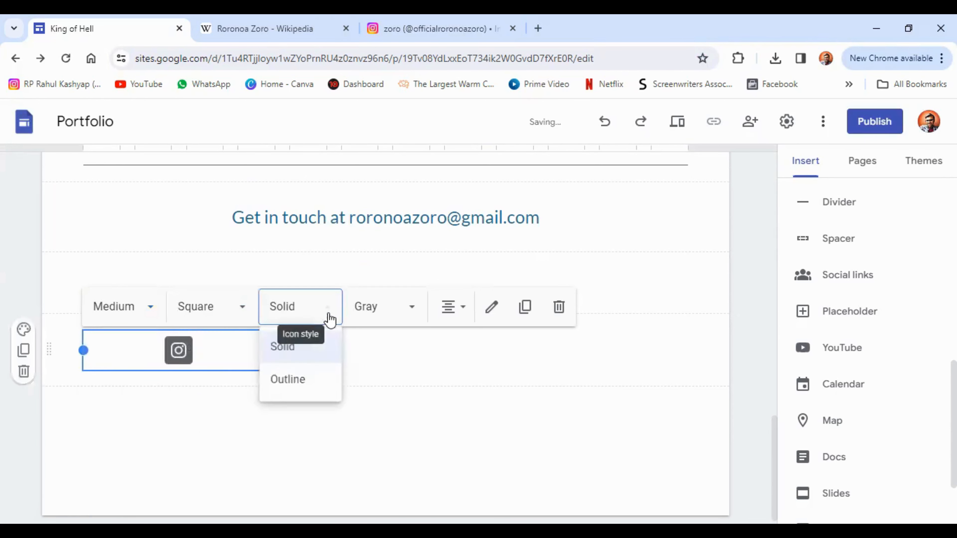
{"action": "left_click", "coordinate": [290, 388]}
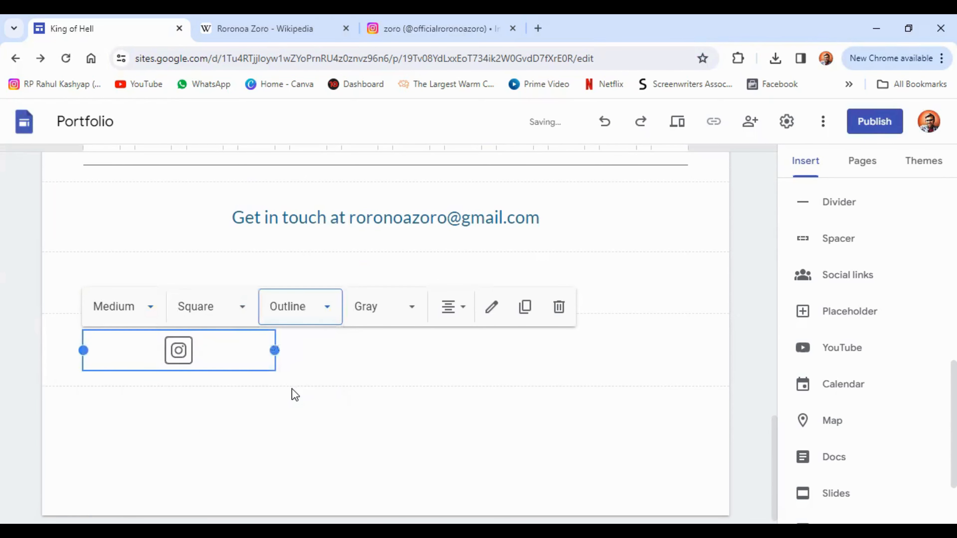
Step: Centre the Instagram icon and move it beneath the 'Get in touch at' line
{"action": "left_click", "coordinate": [449, 310]}
{"action": "left_click", "coordinate": [449, 418]}
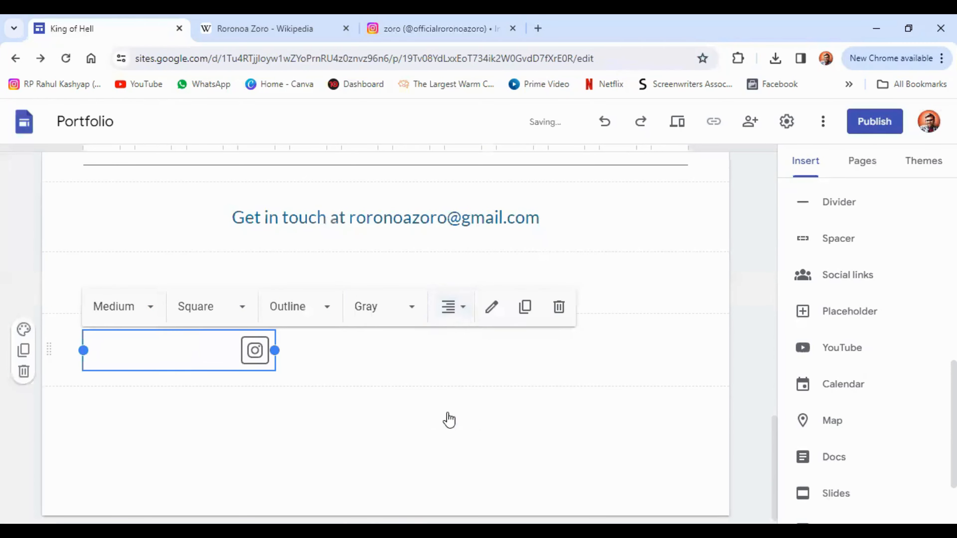
{"action": "left_click", "coordinate": [449, 306]}
{"action": "left_click", "coordinate": [447, 448]}
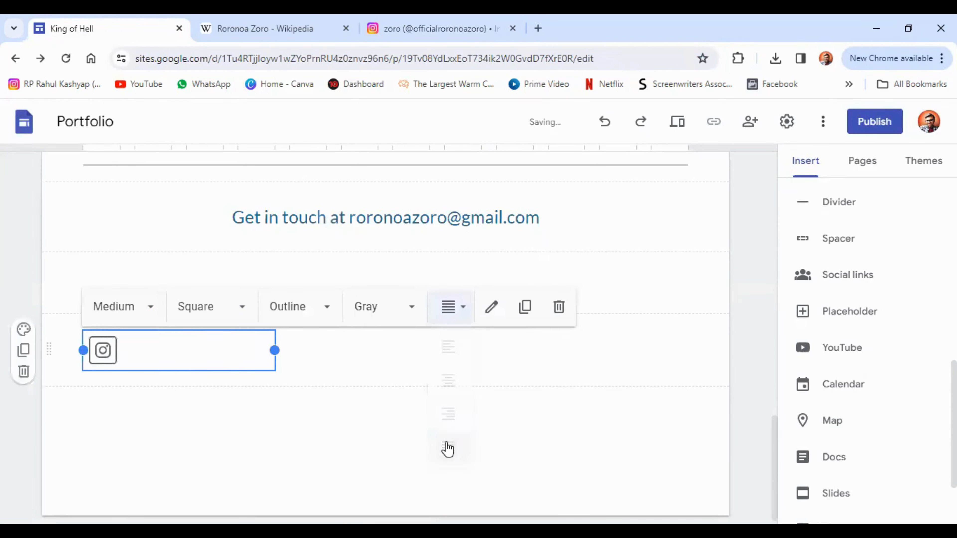
{"action": "left_click", "coordinate": [448, 306]}
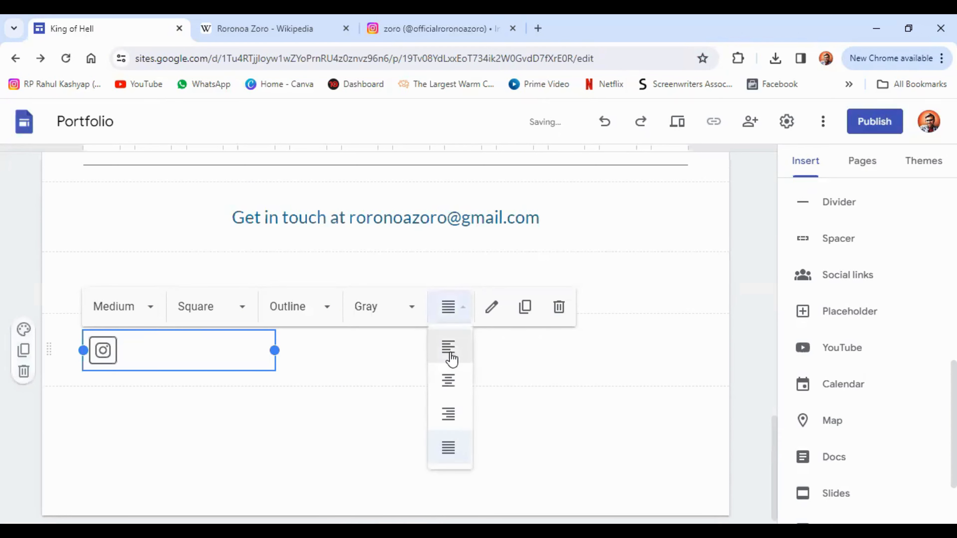
{"action": "left_click", "coordinate": [450, 386]}
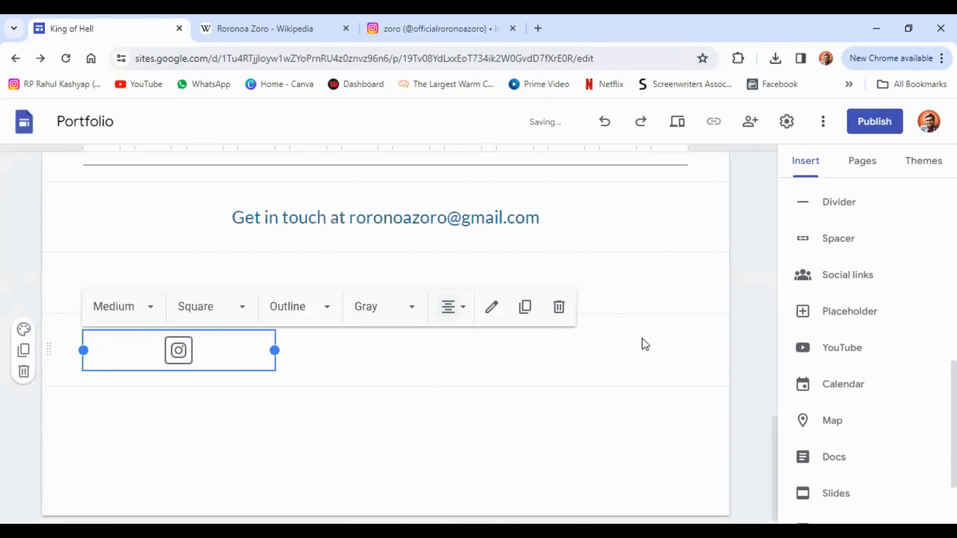
{"action": "left_click", "coordinate": [751, 318]}
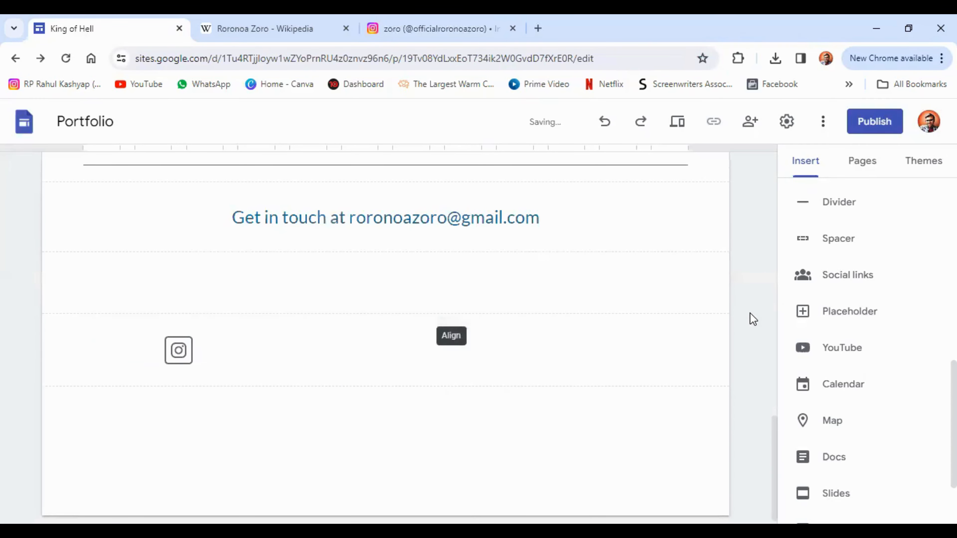
{"action": "left_click", "coordinate": [173, 356]}
{"action": "left_click_drag", "start_coordinate": [210, 369], "coordinate": [325, 259]}
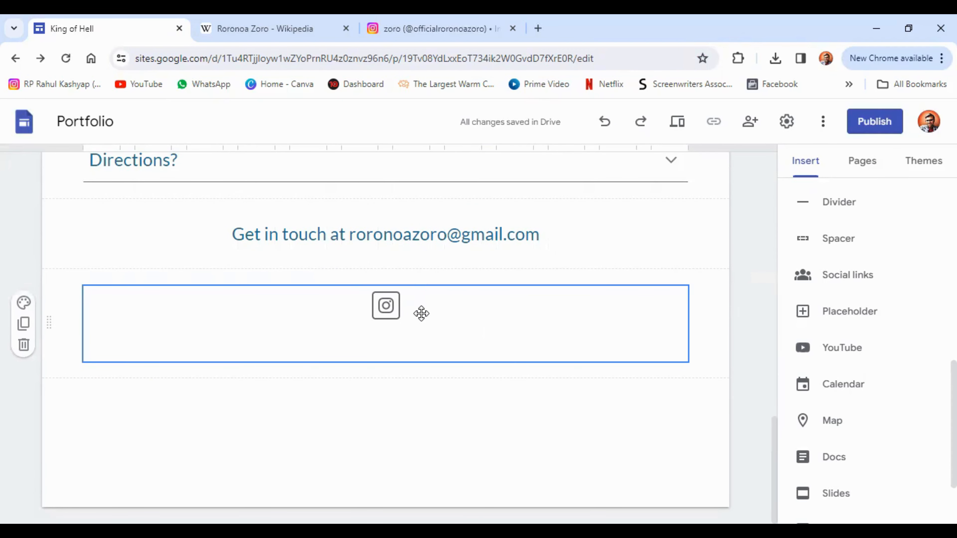
{"action": "scroll", "coordinate": [421, 313], "scroll_direction": "up", "scroll_amount": 15}
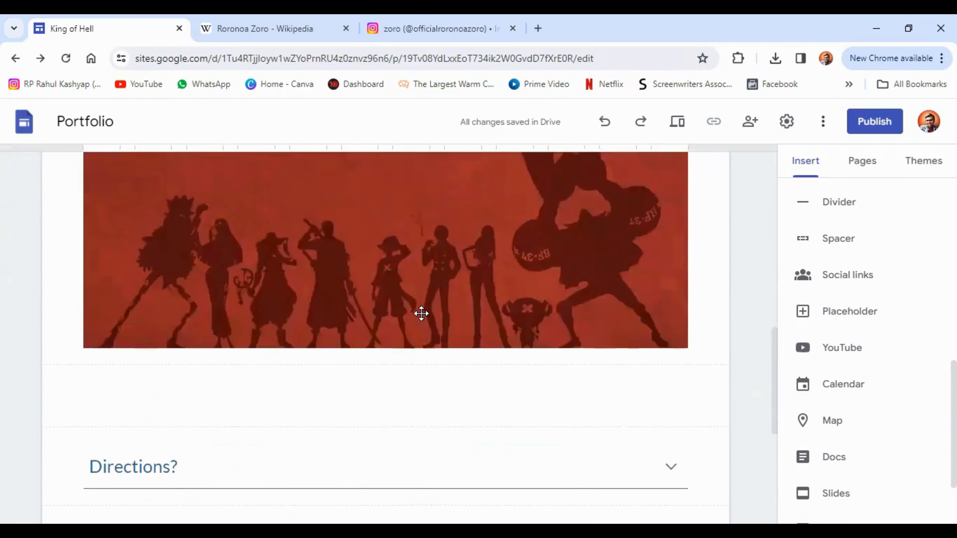
{"action": "scroll", "coordinate": [835, 335], "scroll_direction": "down", "scroll_amount": 3}
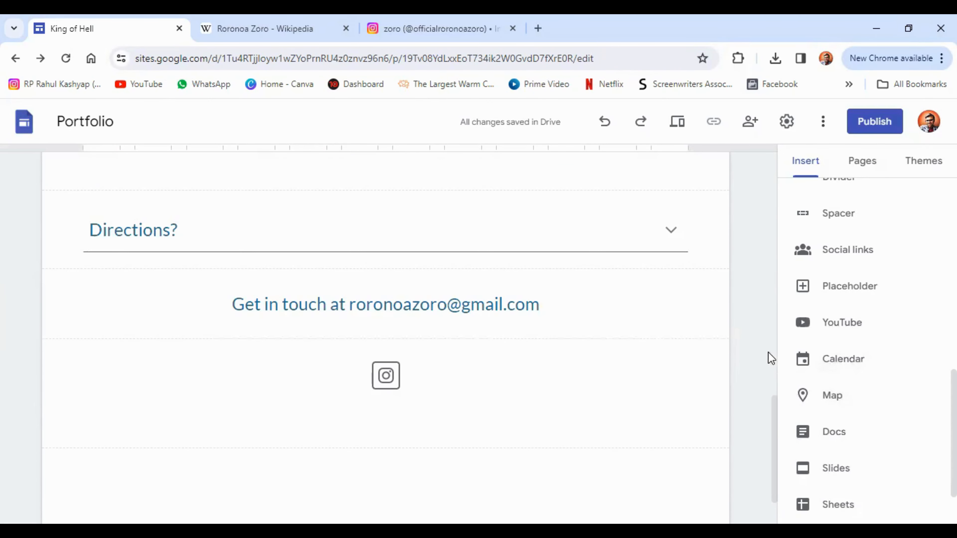
{"action": "left_click", "coordinate": [849, 291]}
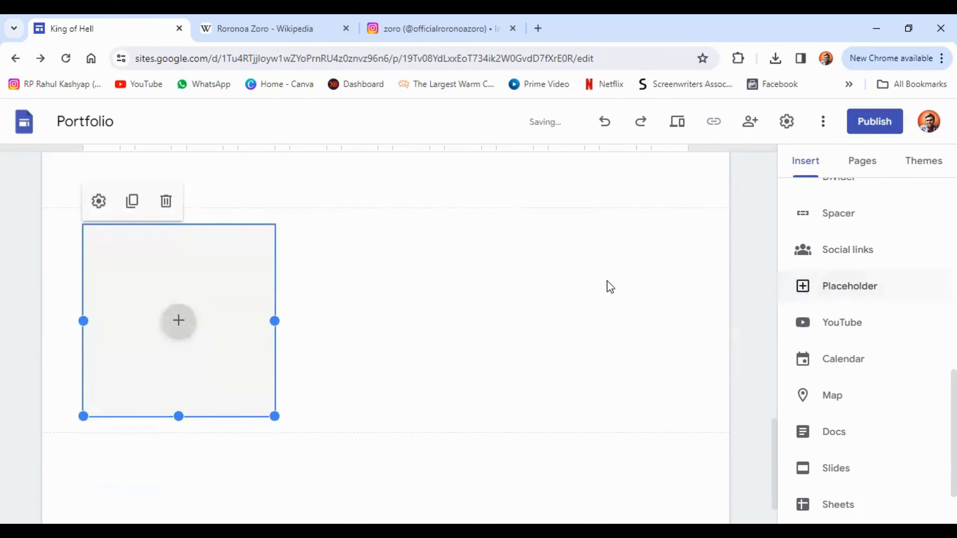
{"action": "left_click", "coordinate": [185, 322]}
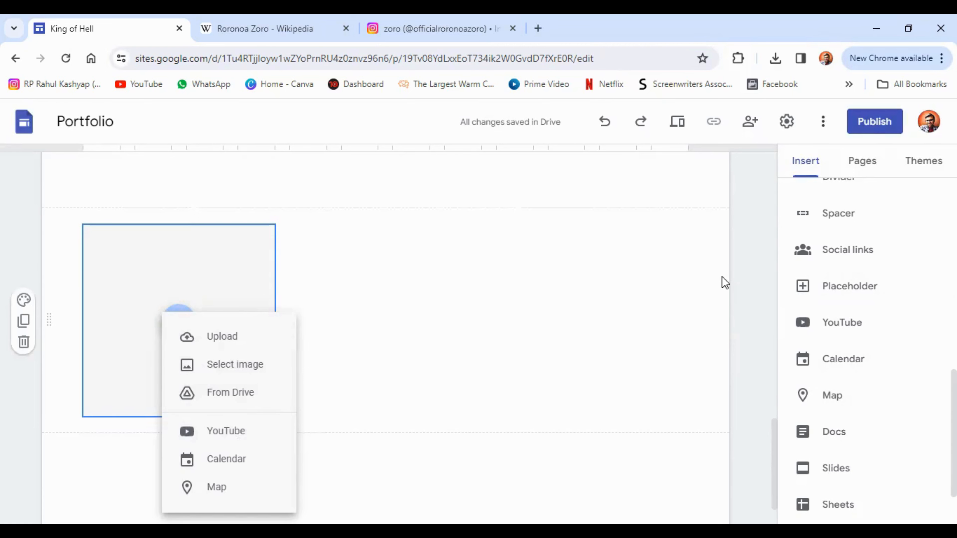
{"action": "left_click", "coordinate": [23, 344]}
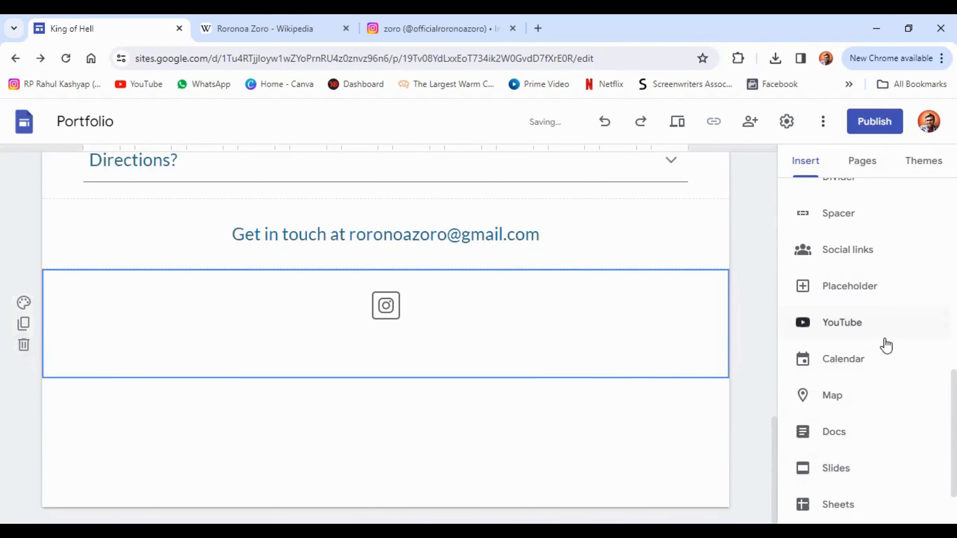
{"action": "scroll", "coordinate": [885, 345], "scroll_direction": "down", "scroll_amount": 2}
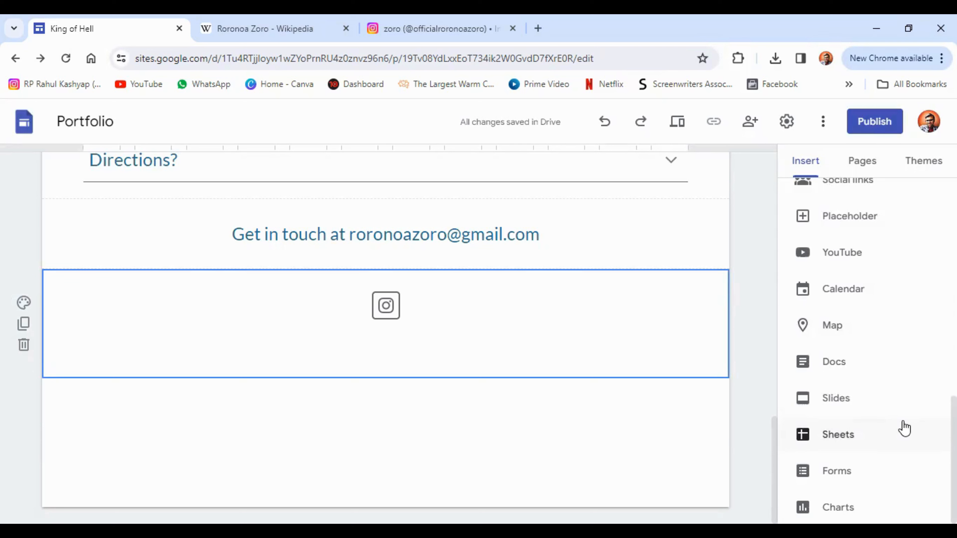
Step: Embed a Google map of Red Fort, New Delhi, and widen it across the page
{"action": "left_click", "coordinate": [887, 333]}
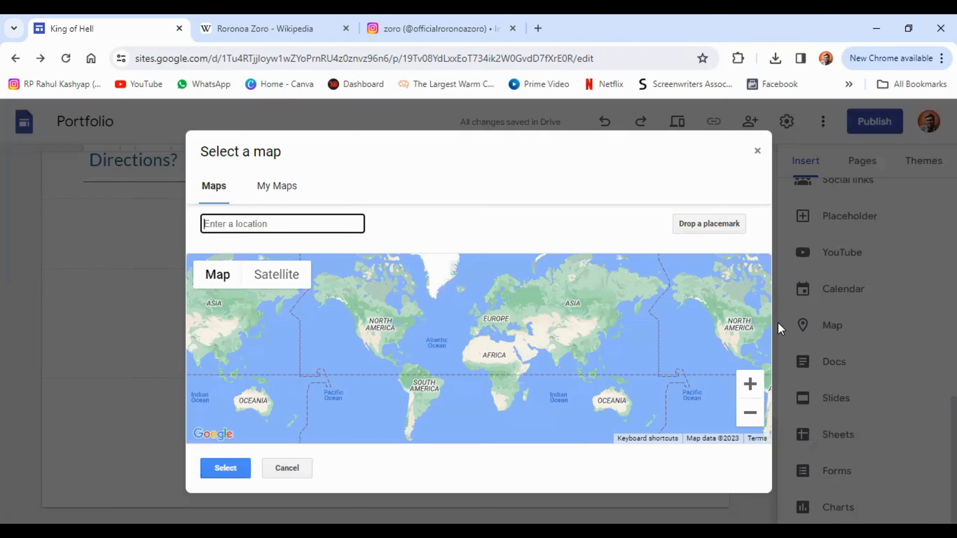
{"action": "type", "text": "re"}
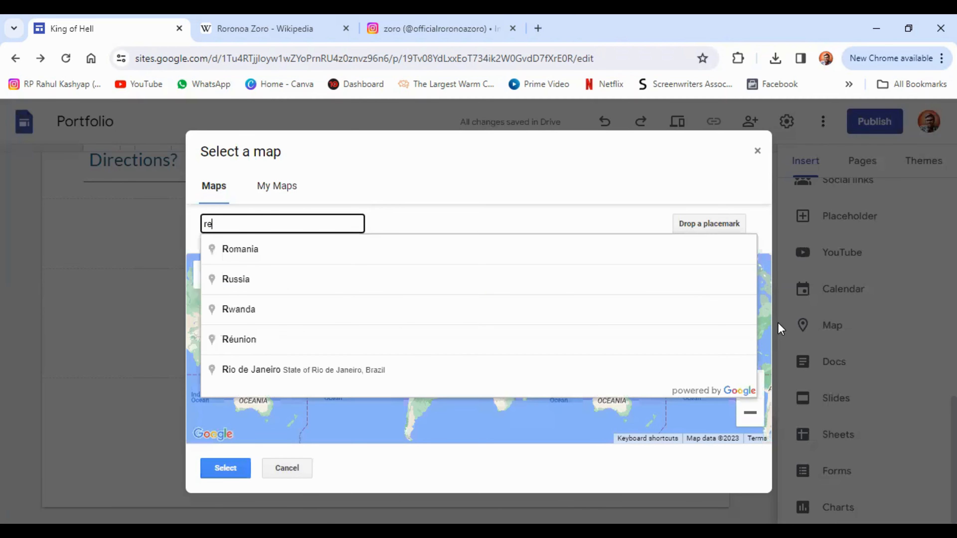
{"action": "type", "text": "d fort"}
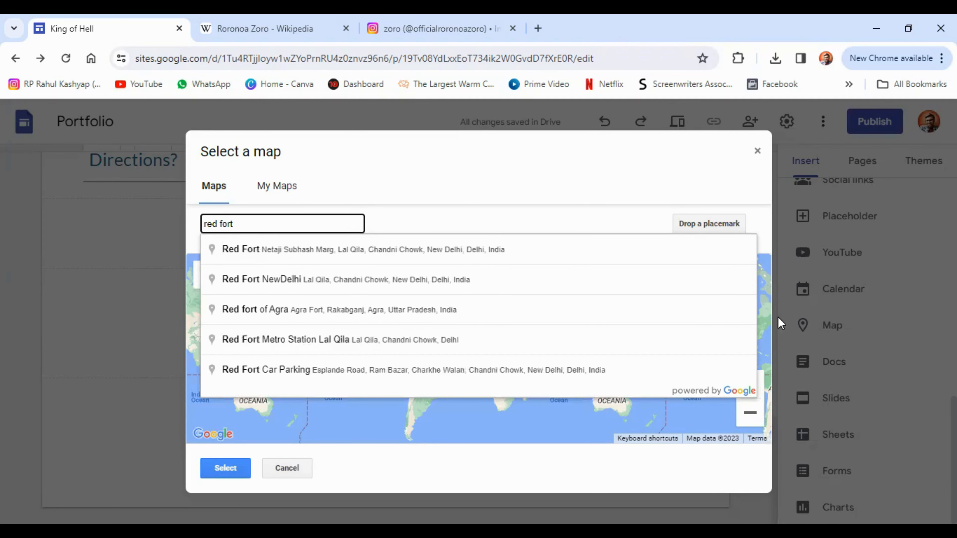
{"action": "left_click", "coordinate": [363, 254]}
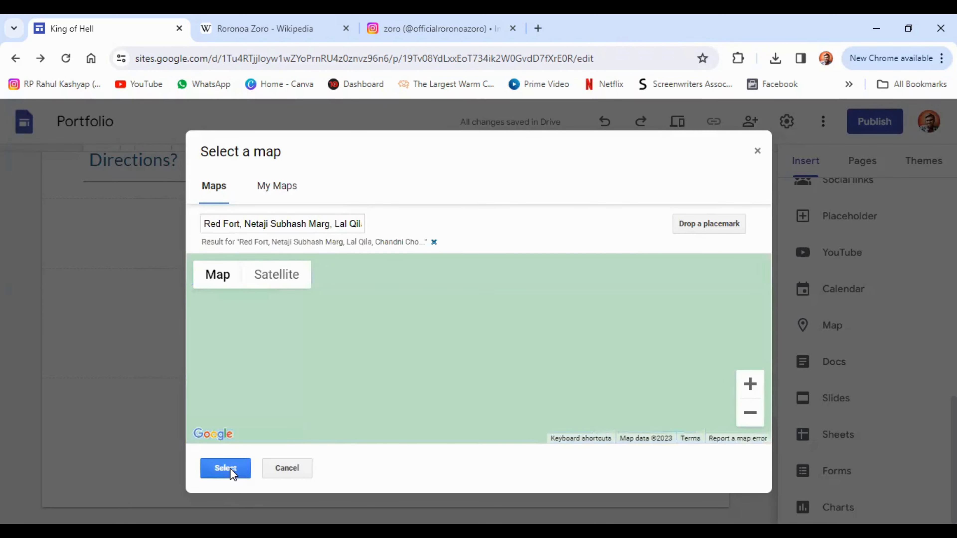
{"action": "left_click", "coordinate": [231, 468]}
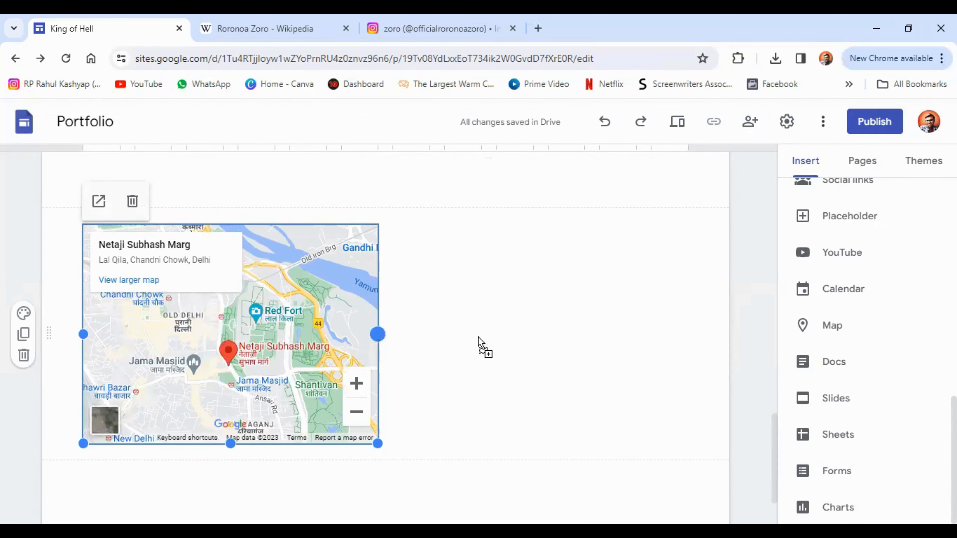
{"action": "left_click_drag", "start_coordinate": [704, 340], "coordinate": [710, 340]}
{"action": "left_click_drag", "start_coordinate": [471, 339], "coordinate": [479, 339]}
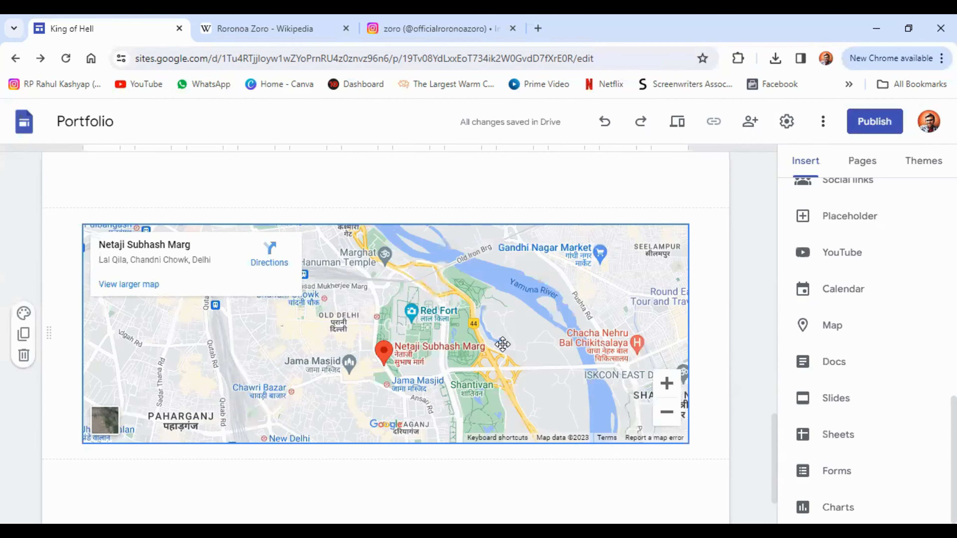
{"action": "scroll", "coordinate": [502, 344], "scroll_direction": "up", "scroll_amount": 20}
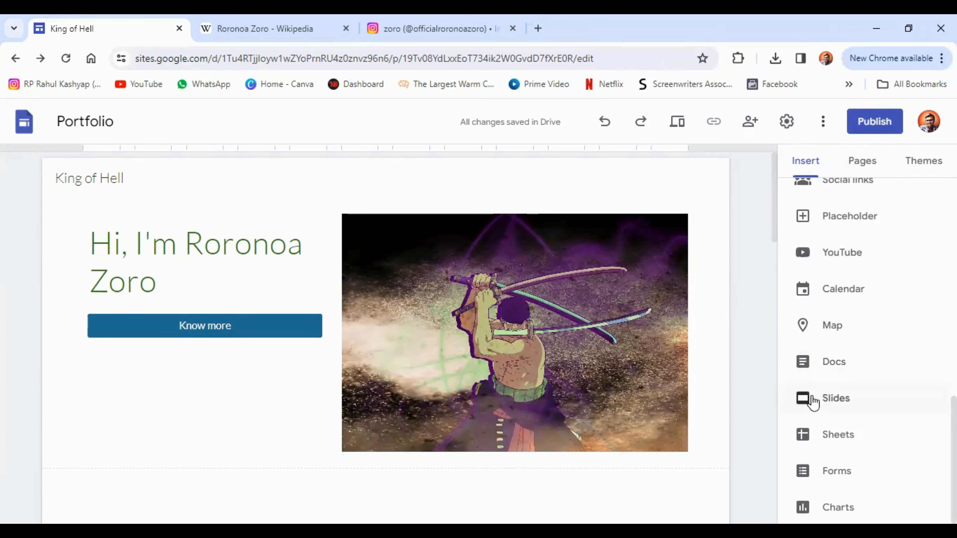
{"action": "scroll", "coordinate": [812, 400], "scroll_direction": "up", "scroll_amount": 10}
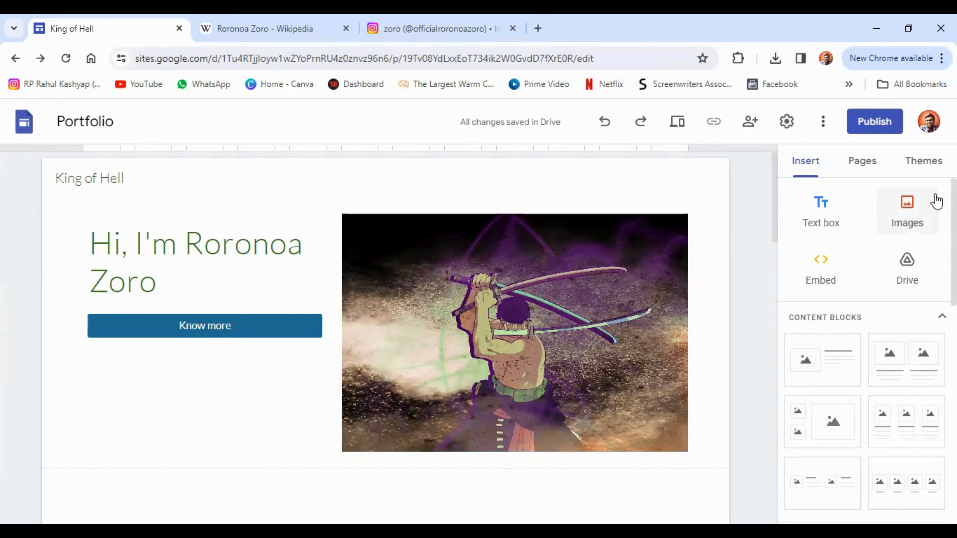
Step: Try the Aristotle and Diplomat themes, then settle on the Vision theme
{"action": "left_click", "coordinate": [924, 166]}
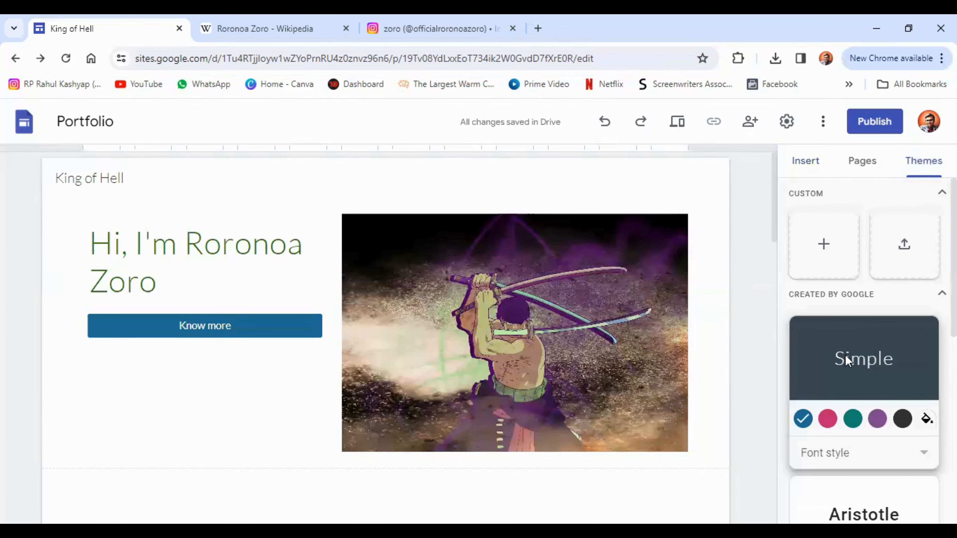
{"action": "scroll", "coordinate": [845, 356], "scroll_direction": "down", "scroll_amount": 5}
{"action": "left_click", "coordinate": [851, 313]}
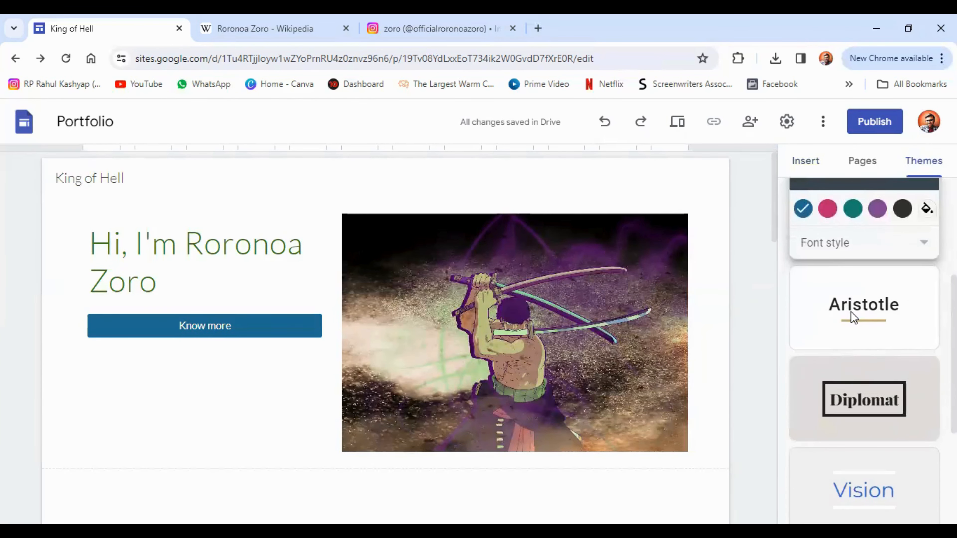
{"action": "left_click", "coordinate": [849, 406]}
{"action": "scroll", "coordinate": [847, 392], "scroll_direction": "down", "scroll_amount": 2}
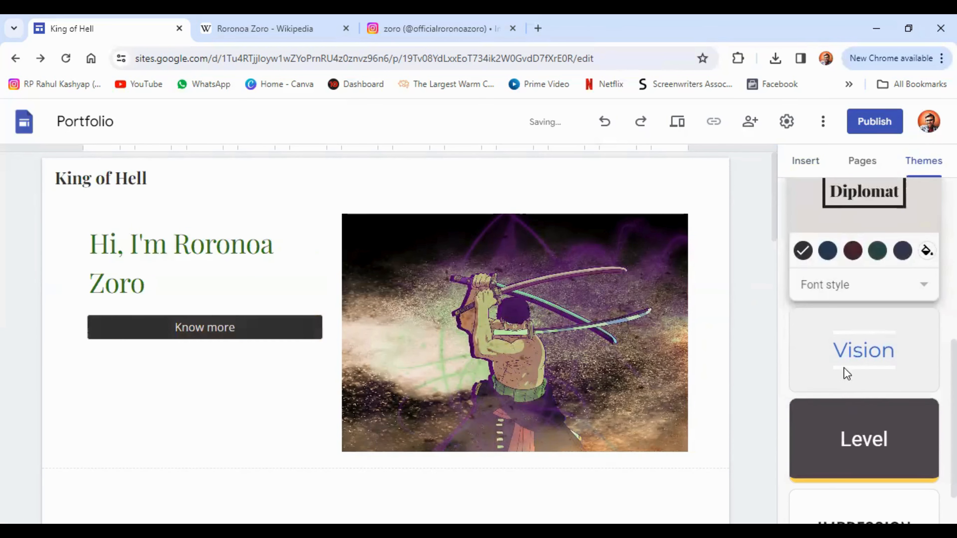
{"action": "left_click", "coordinate": [843, 354]}
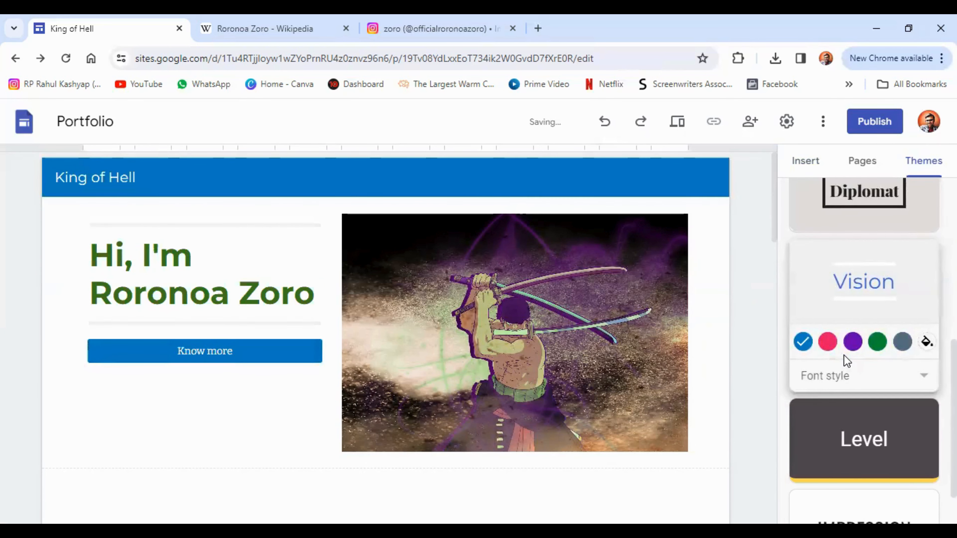
{"action": "scroll", "coordinate": [843, 354], "scroll_direction": "down", "scroll_amount": 1}
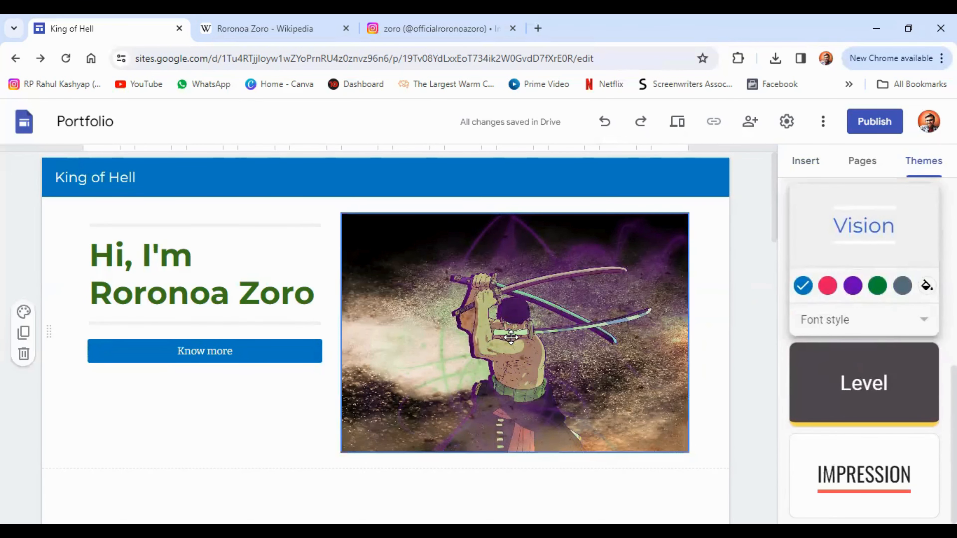
{"action": "scroll", "coordinate": [511, 336], "scroll_direction": "down", "scroll_amount": 15}
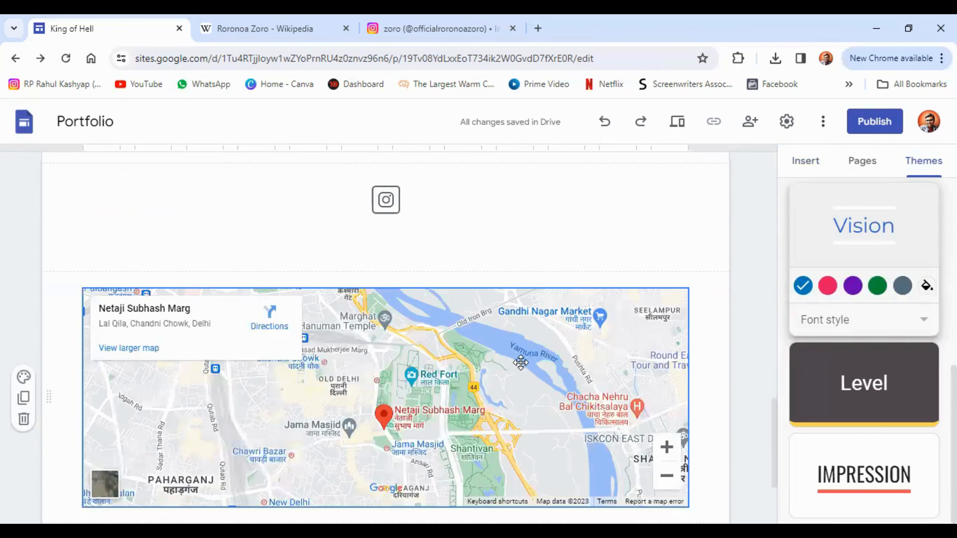
{"action": "scroll", "coordinate": [521, 362], "scroll_direction": "up", "scroll_amount": 15}
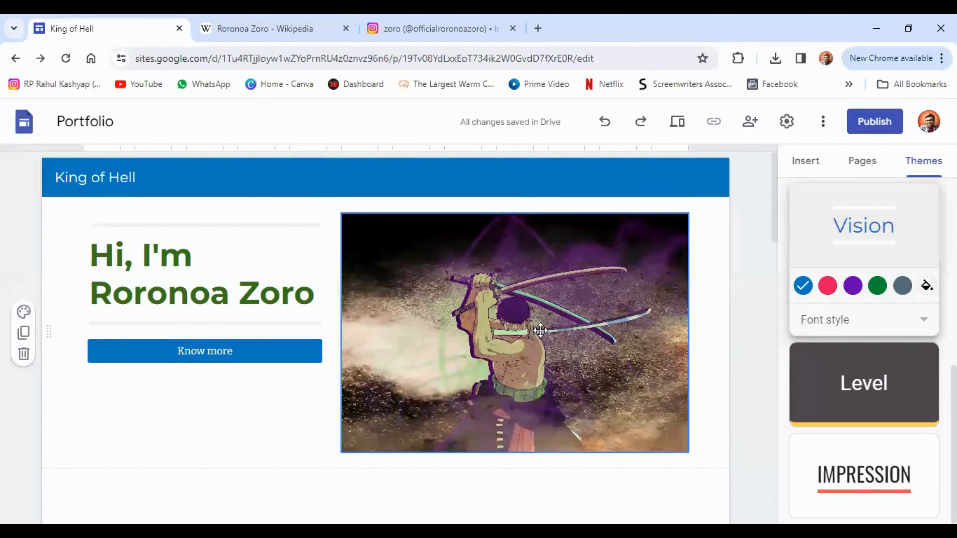
Step: Publish the site at sites.google.com/view/king-of-hell, hidden from search engines, and open the live page
{"action": "left_click", "coordinate": [879, 128]}
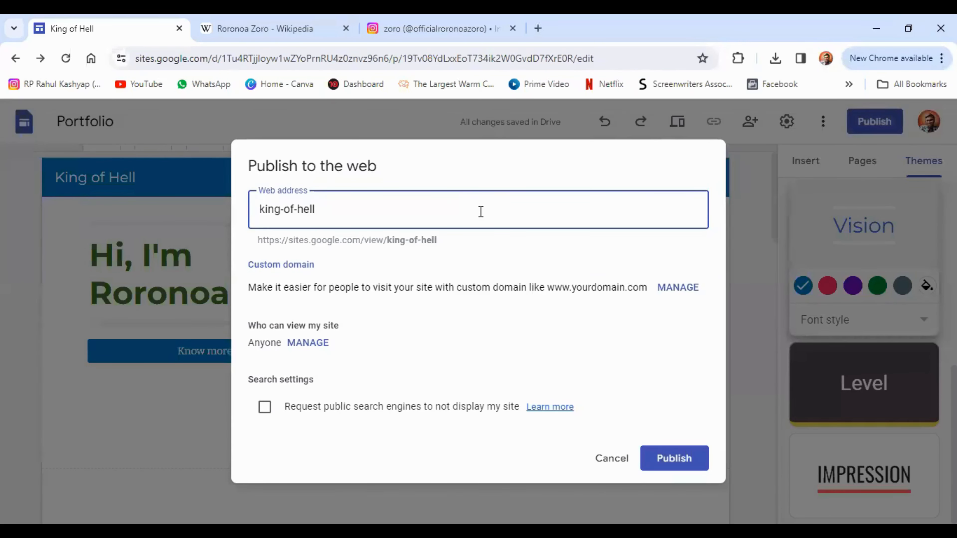
{"action": "left_click", "coordinate": [446, 327]}
{"action": "left_click", "coordinate": [308, 342]}
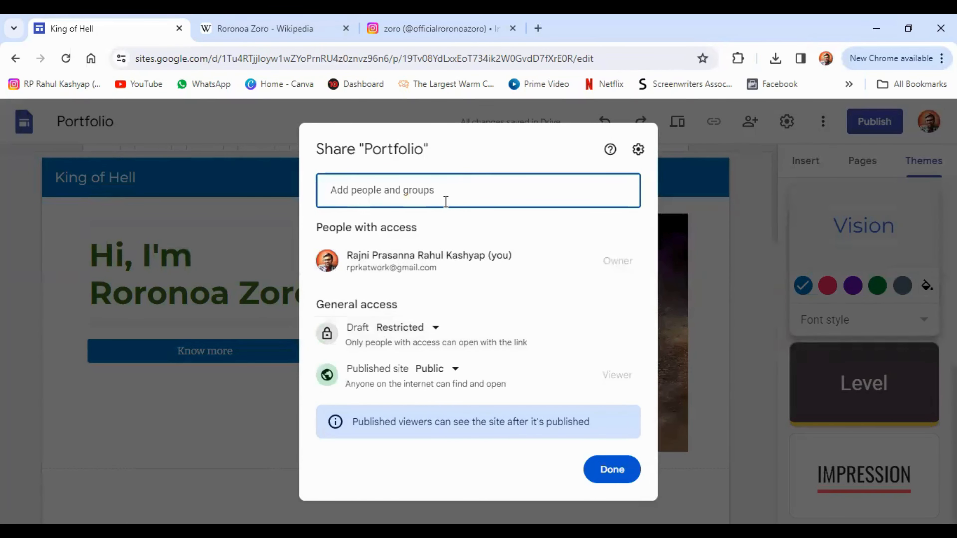
{"action": "left_click", "coordinate": [610, 471]}
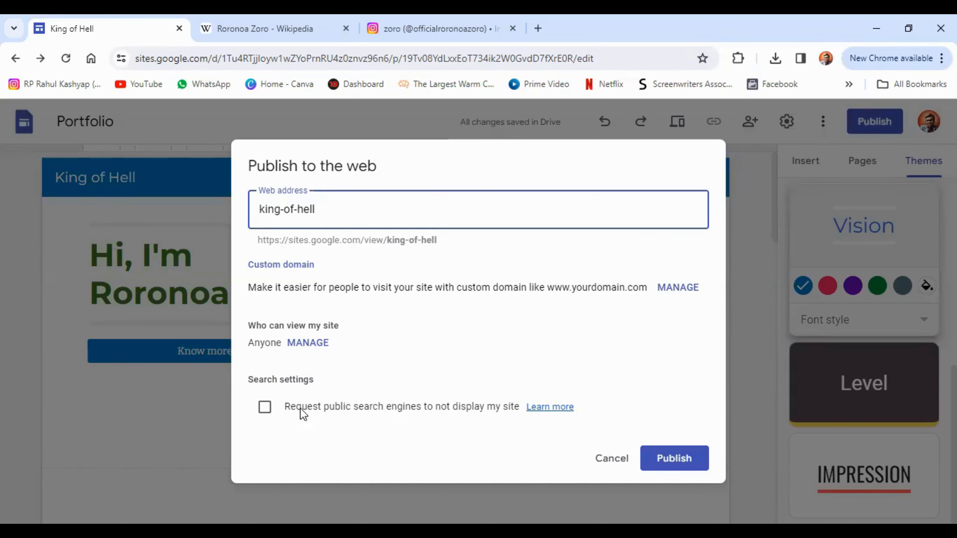
{"action": "left_click", "coordinate": [265, 407]}
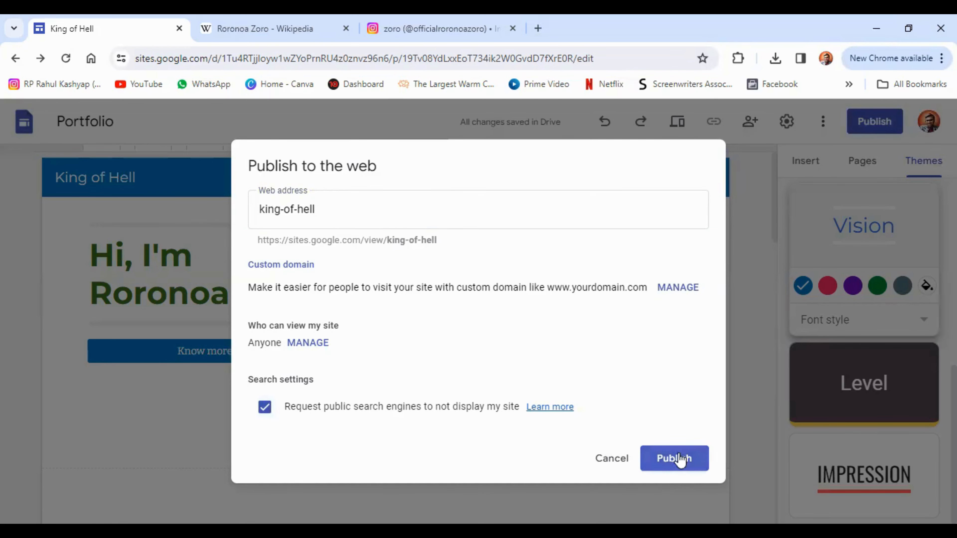
{"action": "left_click", "coordinate": [666, 460]}
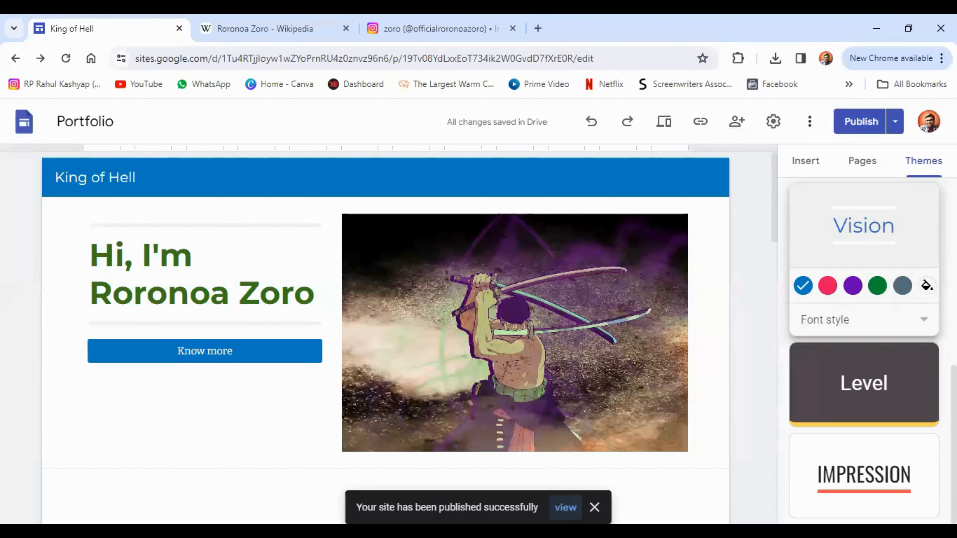
{"action": "left_click", "coordinate": [565, 507]}
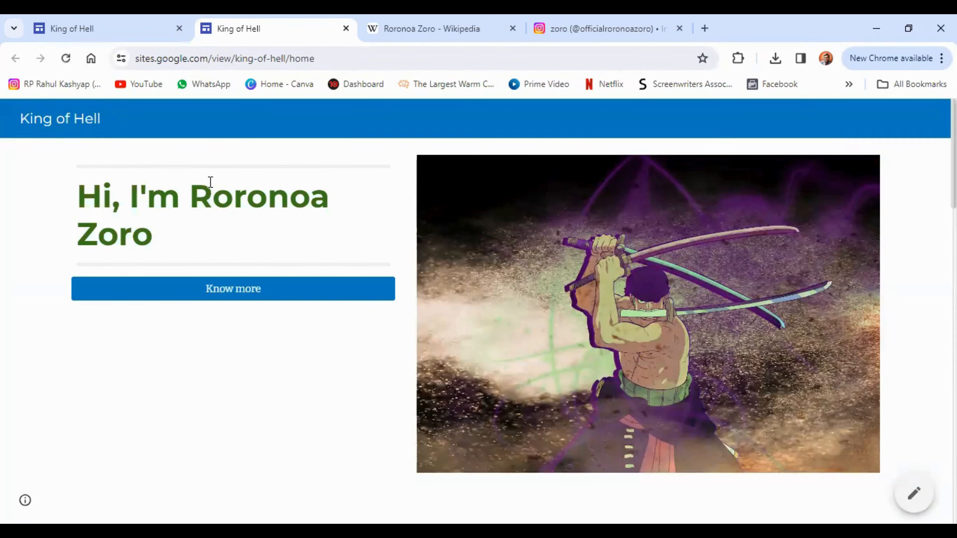
Step: On the live King of Hell site, expand the Directions? answer
{"action": "scroll", "coordinate": [384, 337], "scroll_direction": "down", "scroll_amount": 6}
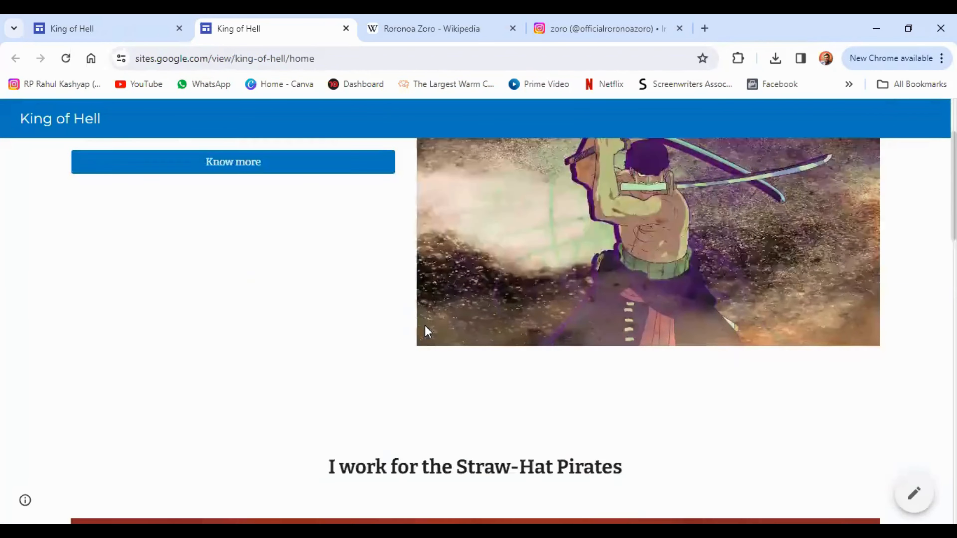
{"action": "scroll", "coordinate": [430, 312], "scroll_direction": "down", "scroll_amount": 1}
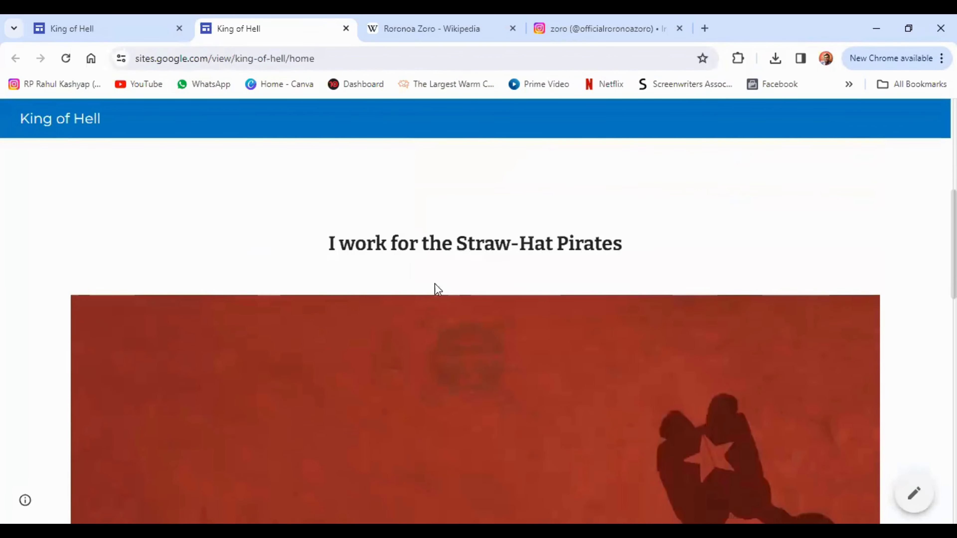
{"action": "scroll", "coordinate": [440, 276], "scroll_direction": "down", "scroll_amount": 10}
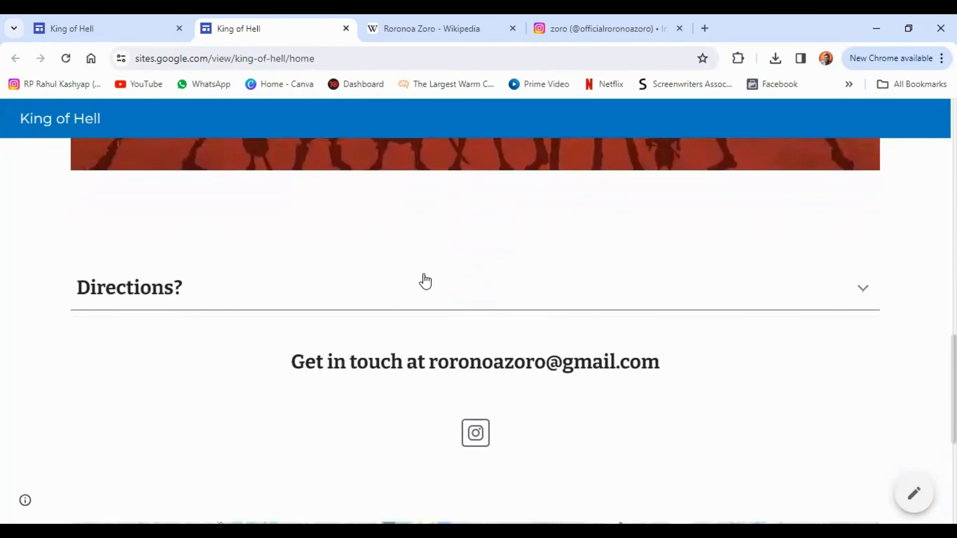
{"action": "left_click", "coordinate": [172, 298]}
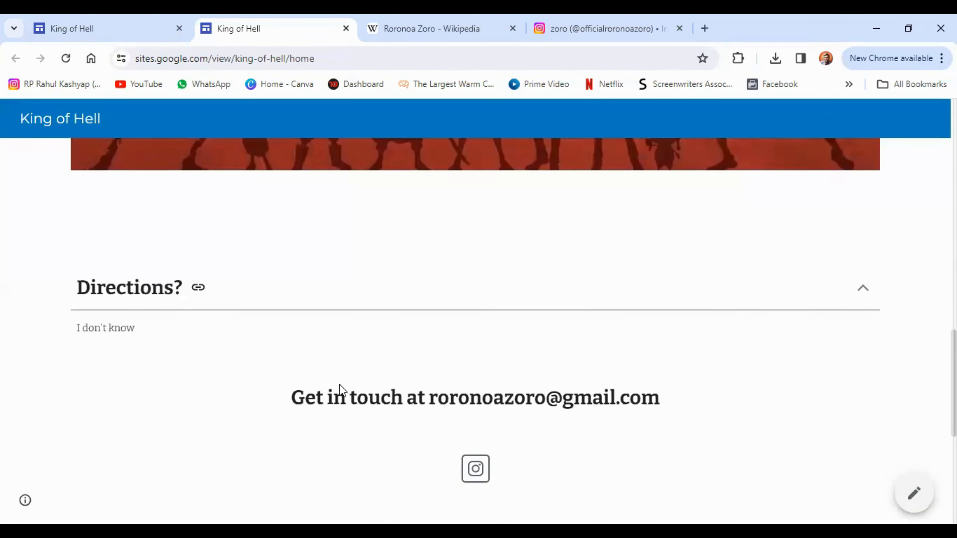
Step: Follow the Know more button to open Zoro's Wikipedia page in a new tab
{"action": "scroll", "coordinate": [400, 373], "scroll_direction": "down", "scroll_amount": 3}
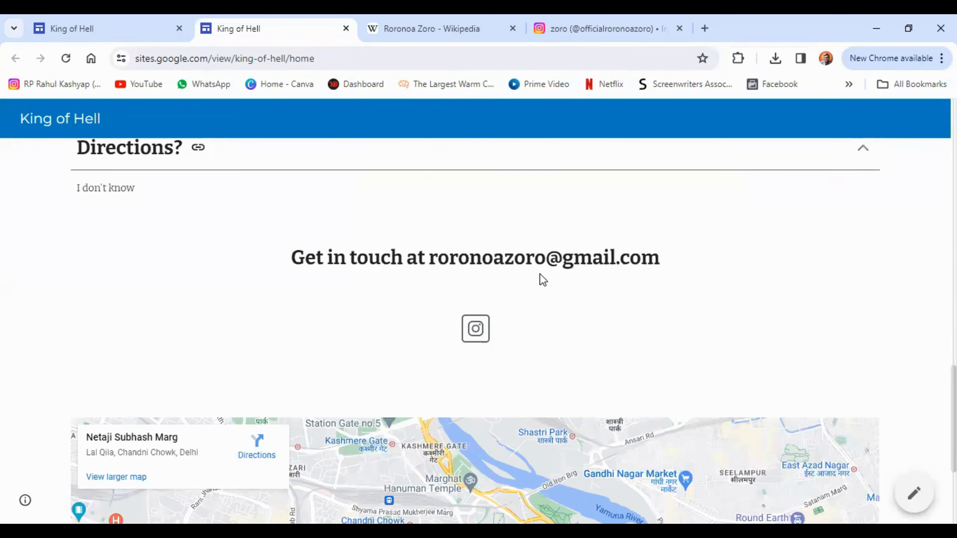
{"action": "scroll", "coordinate": [479, 271], "scroll_direction": "down", "scroll_amount": 3}
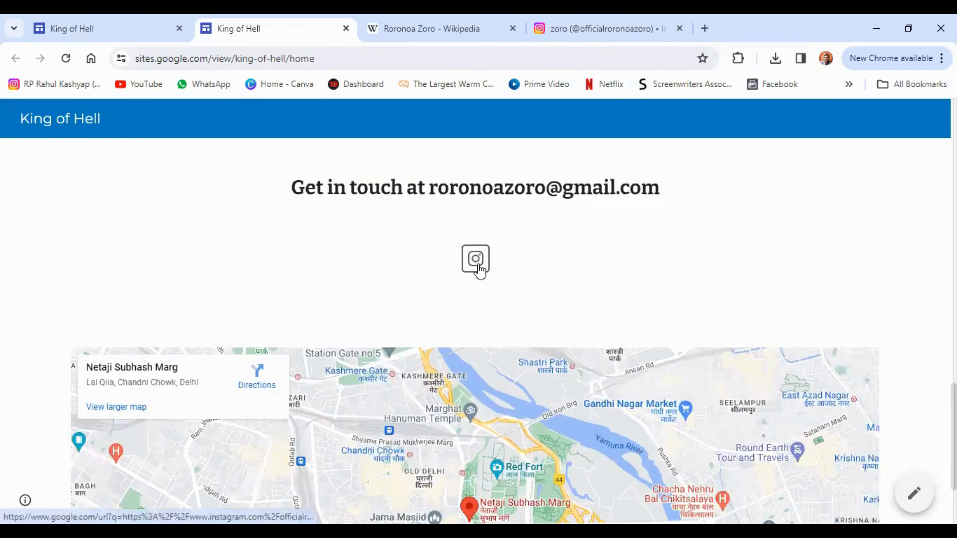
{"action": "scroll", "coordinate": [479, 270], "scroll_direction": "down", "scroll_amount": 3}
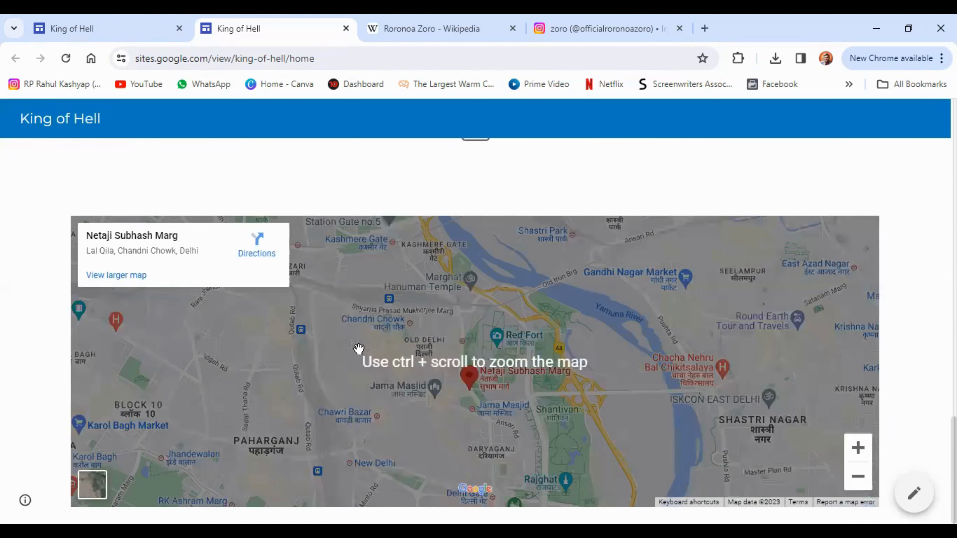
{"action": "scroll", "coordinate": [348, 363], "scroll_direction": "up", "scroll_amount": 15}
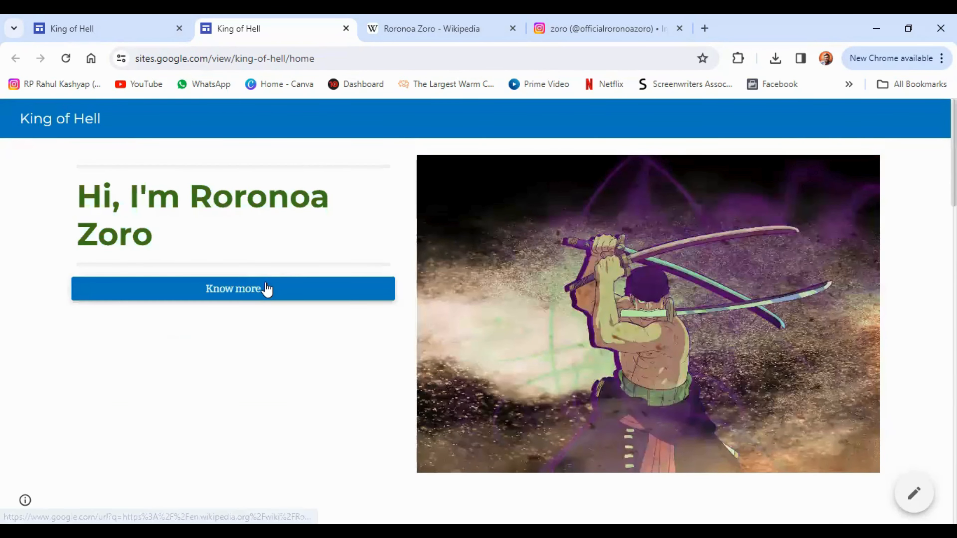
{"action": "left_click", "coordinate": [266, 289]}
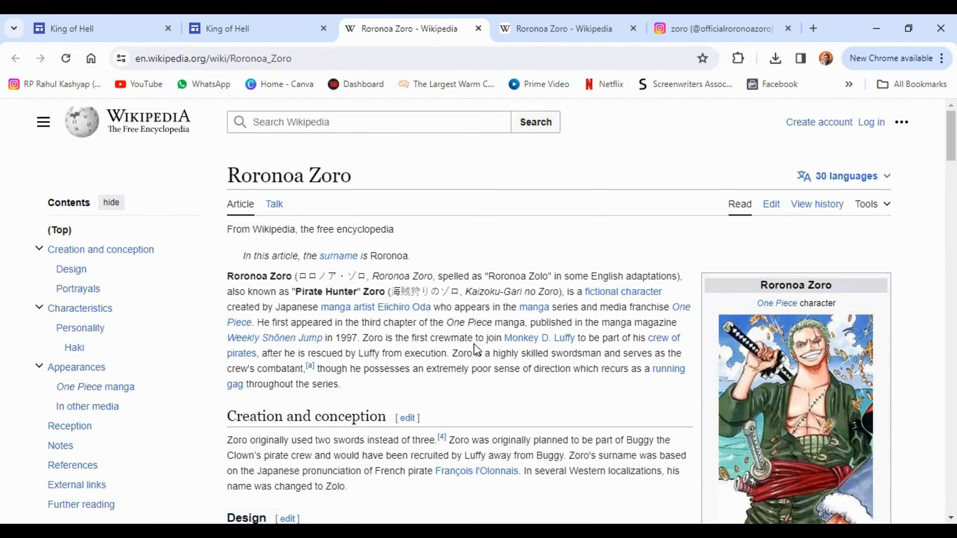
Step: Scroll down the Roronoa Zoro Wikipedia article toward its Design section
{"action": "scroll", "coordinate": [474, 343], "scroll_direction": "down", "scroll_amount": 3}
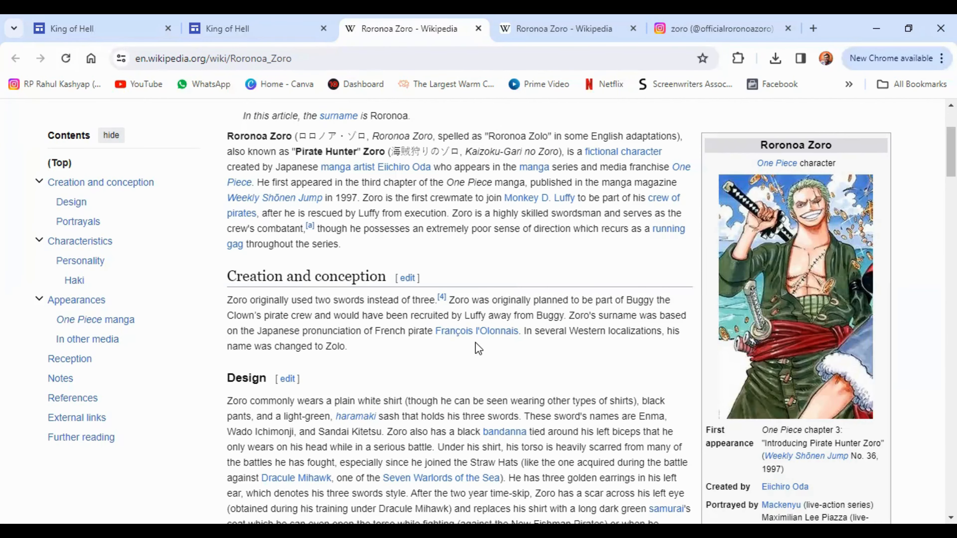